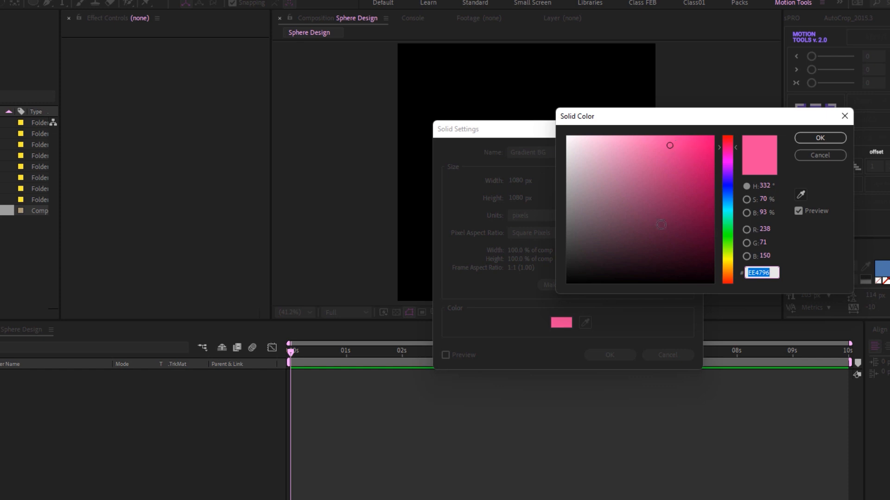
# - Create the 1080 x 1080 px Gradient BG solid in pink EE4796 and apply the 4-Color Gradient effect to it
pyautogui.click(811, 140)
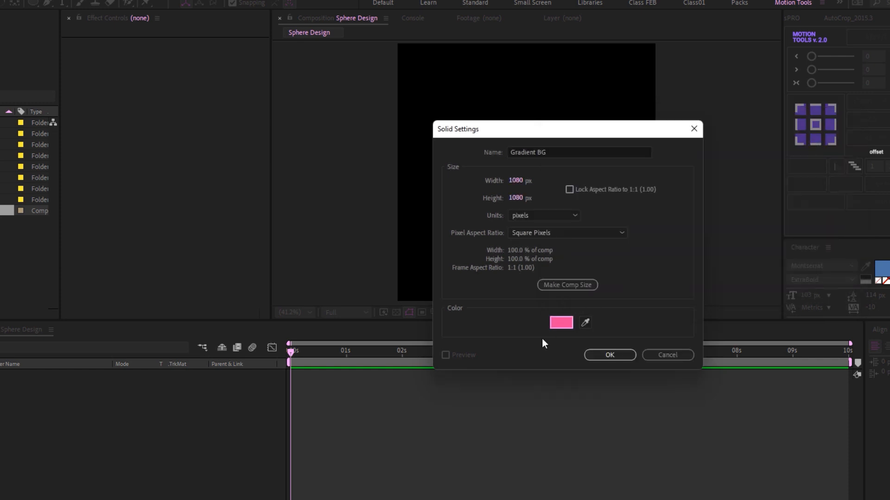
pyautogui.click(603, 356)
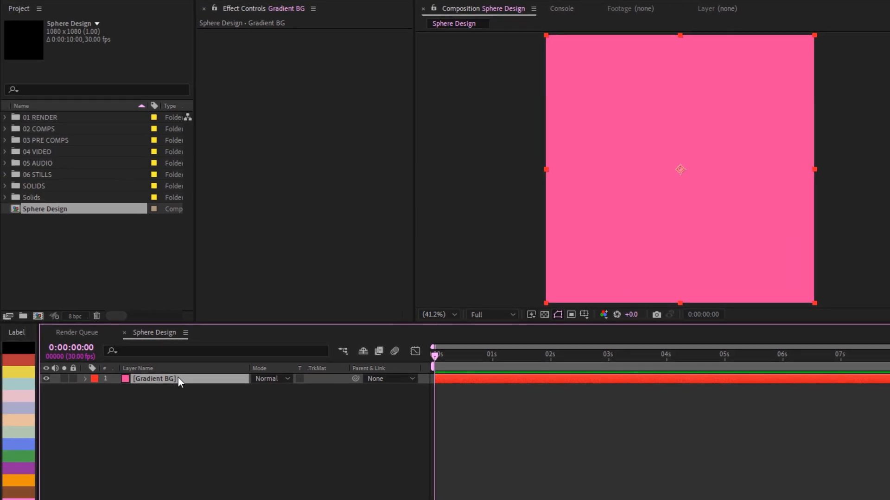
pyautogui.hotkey('ctrl', 'space')
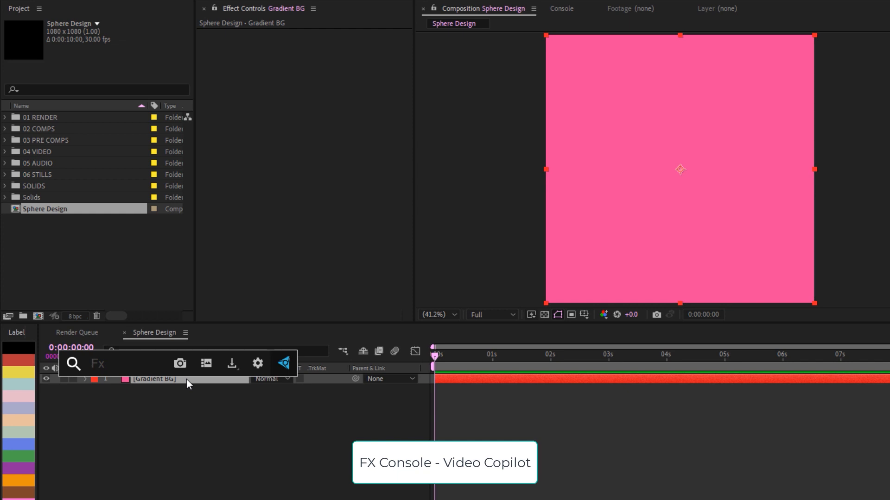
pyautogui.write('4')
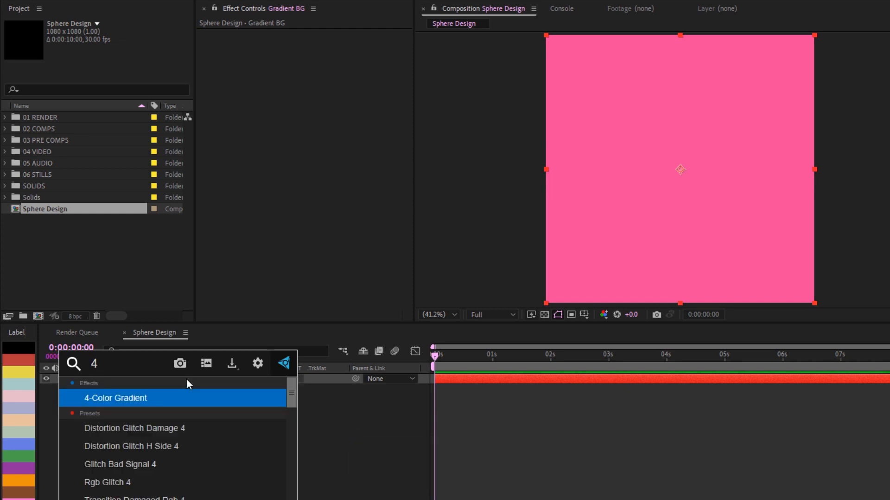
pyautogui.click(167, 397)
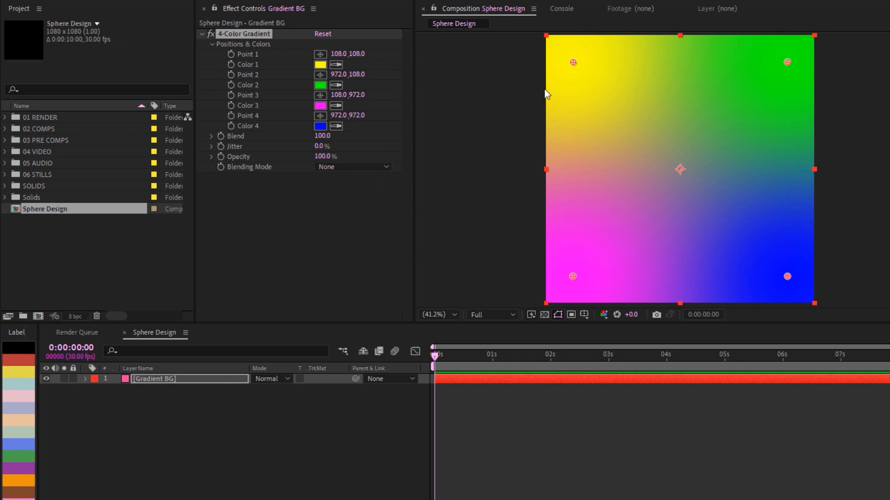
# - Set the 4-Color Gradient's Color 1 to FF5CB0 and Color 2 to E870AE
pyautogui.click(320, 65)
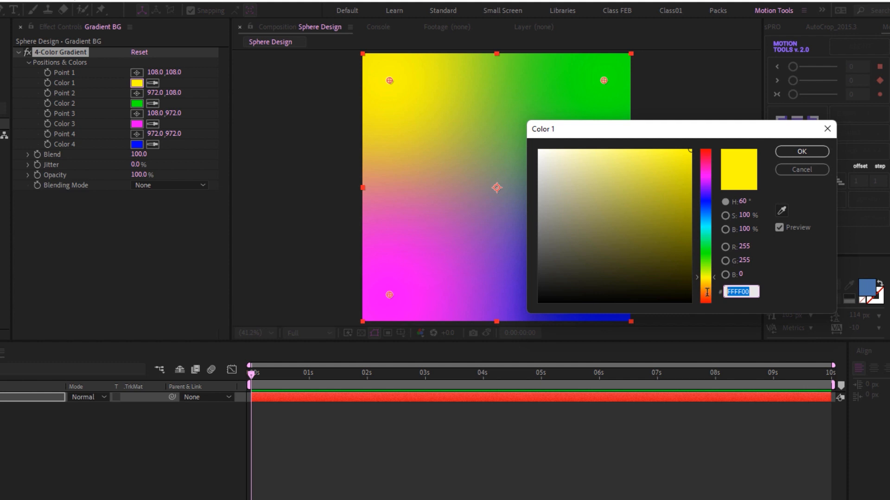
pyautogui.write('FF5CB0')
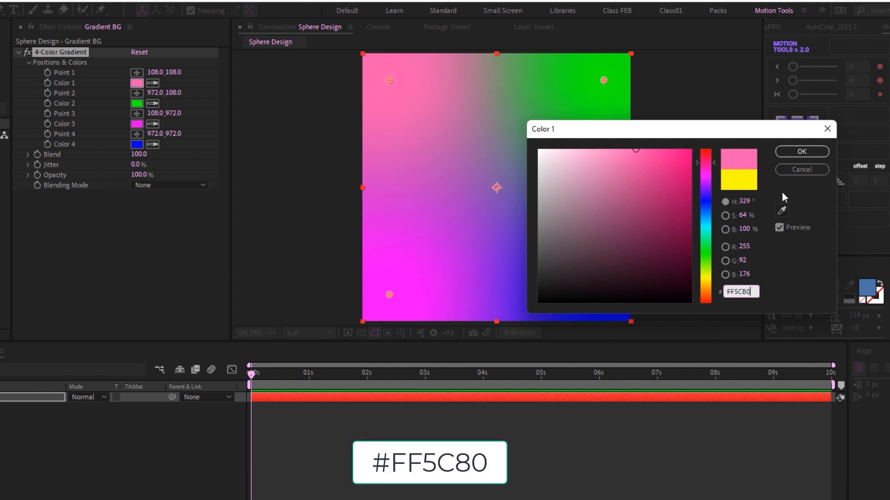
pyautogui.click(801, 151)
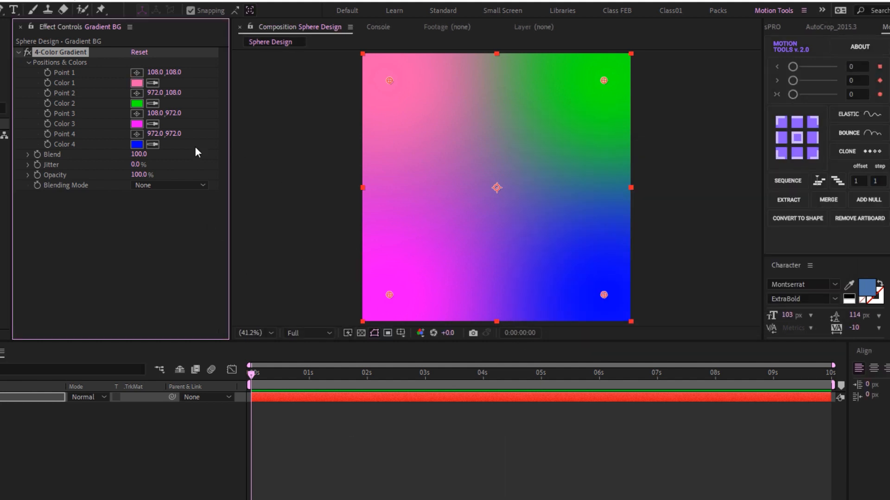
pyautogui.click(137, 102)
pyautogui.write('E870AE')
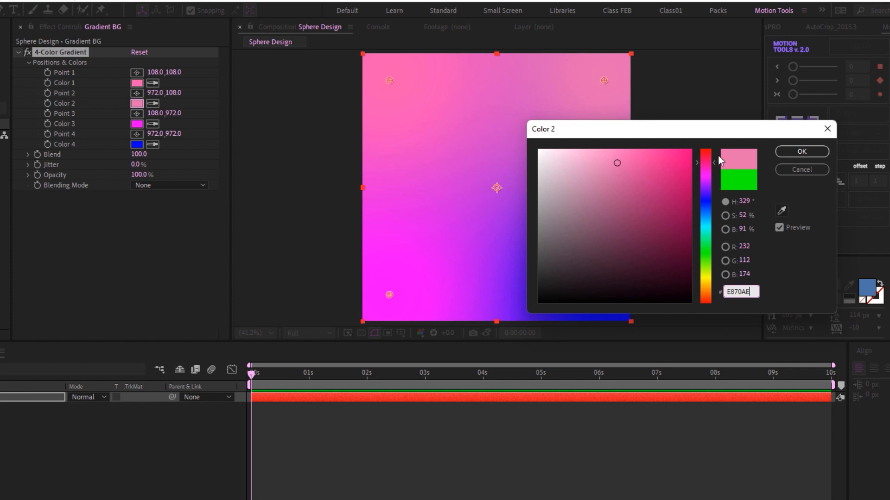
pyautogui.click(801, 151)
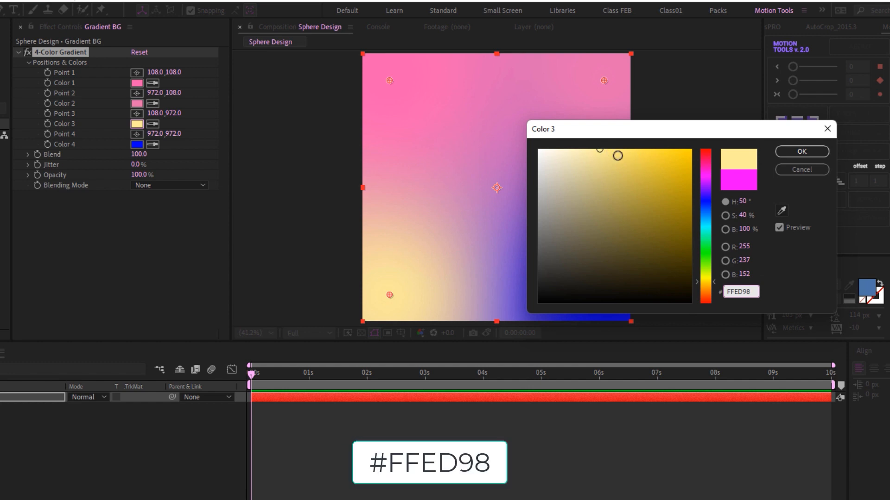
# - Set the 4-Color Gradient's Color 3 to FFED98 and Color 4 to 40D0EF
pyautogui.click(801, 152)
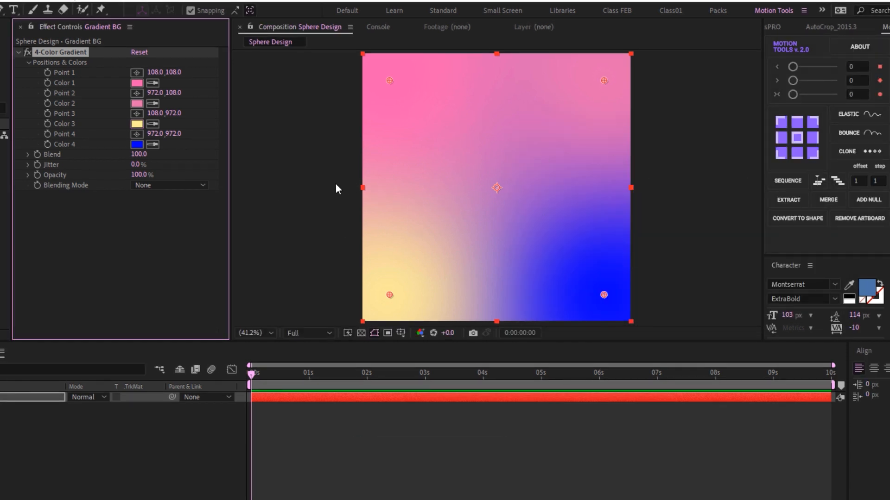
pyautogui.click(136, 144)
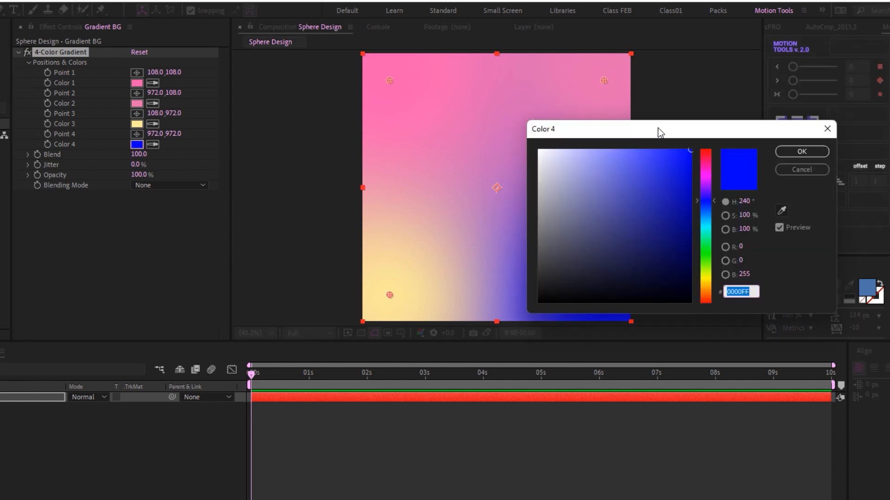
pyautogui.moveTo(658, 128); pyautogui.dragTo(641, 125)
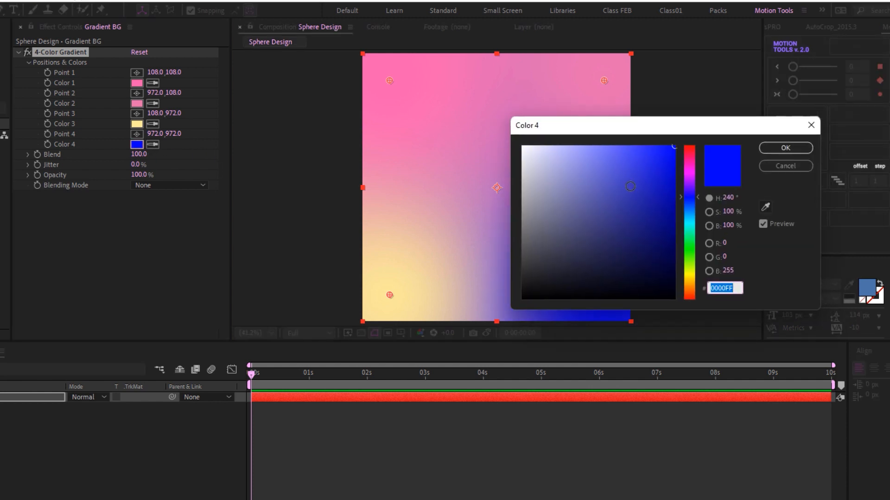
pyautogui.write('40D0EF')
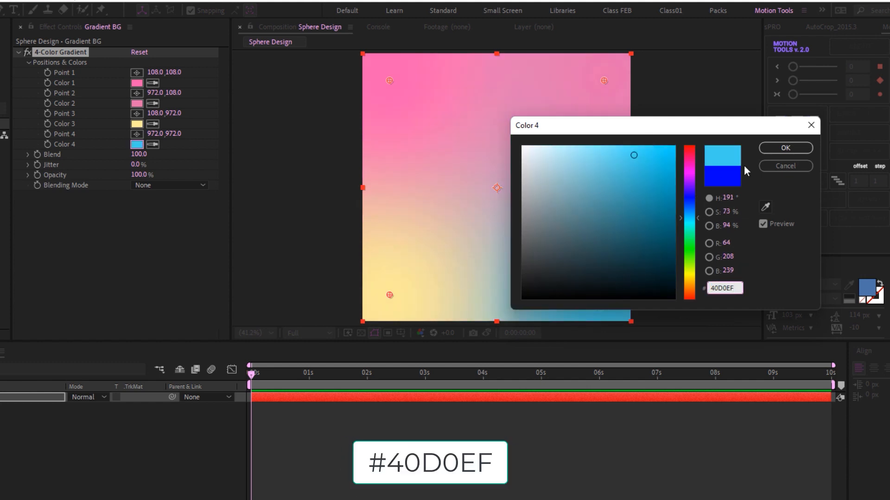
pyautogui.click(790, 149)
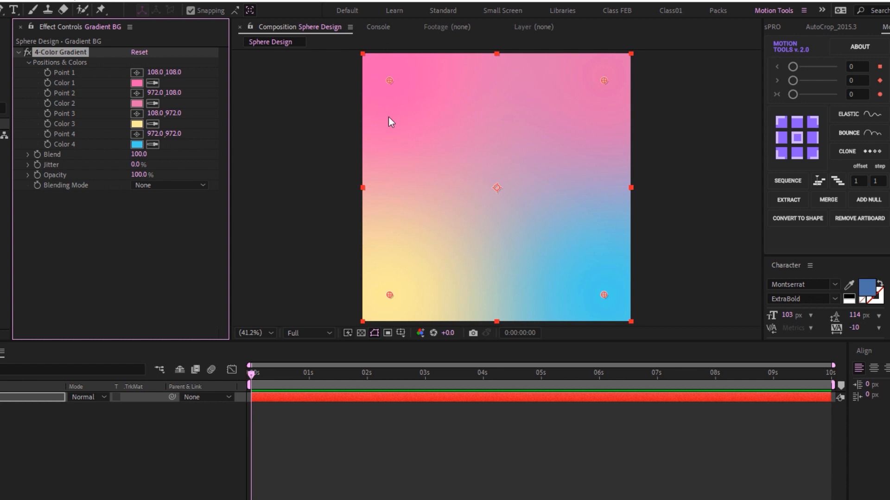
# - Move gradient points 1 to 4 outside the comp, to about (-128, -148), (1256, -140), (-276, 944) and (1352, 1332)
pyautogui.scroll(-2, 485, 154)
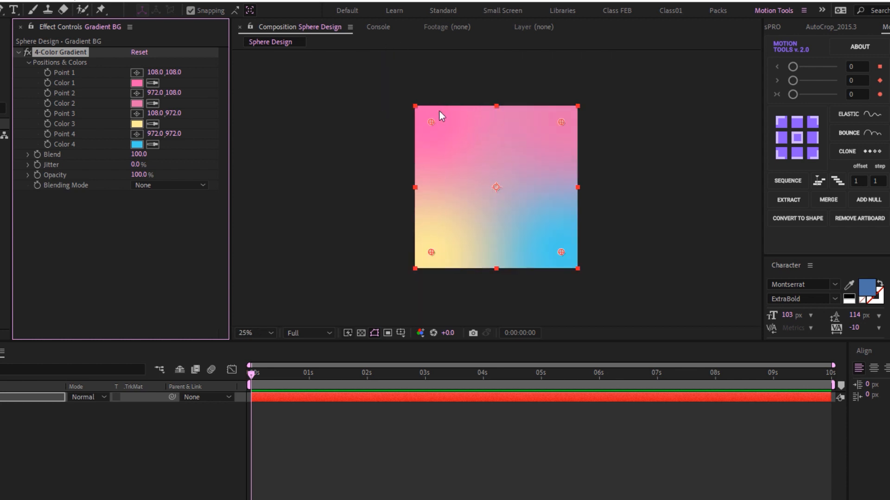
pyautogui.moveTo(431, 122); pyautogui.dragTo(393, 79)
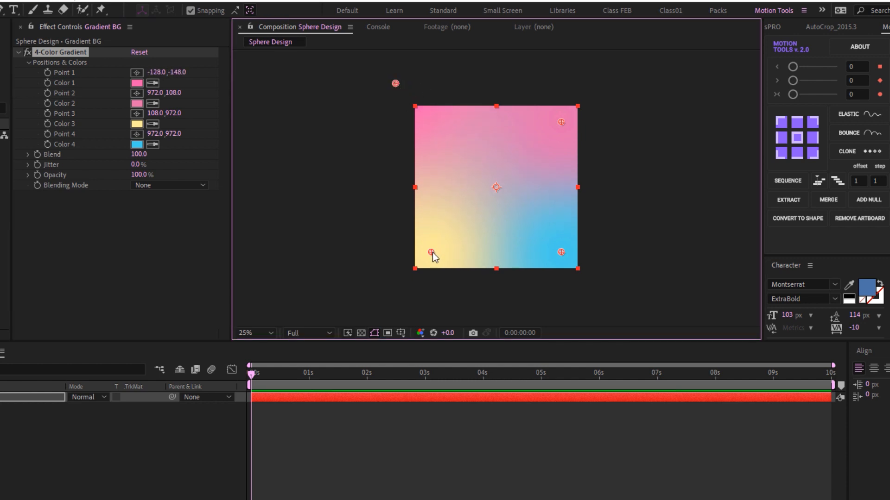
pyautogui.moveTo(431, 252); pyautogui.dragTo(374, 248)
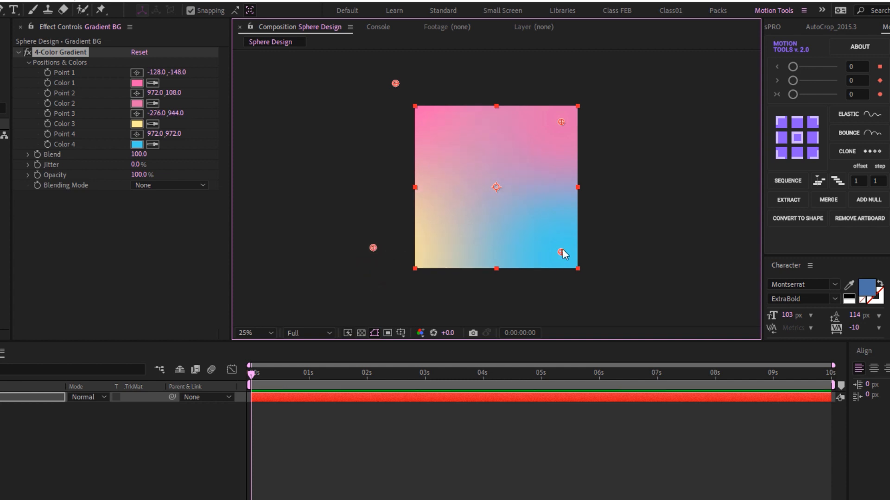
pyautogui.moveTo(562, 250); pyautogui.dragTo(595, 272)
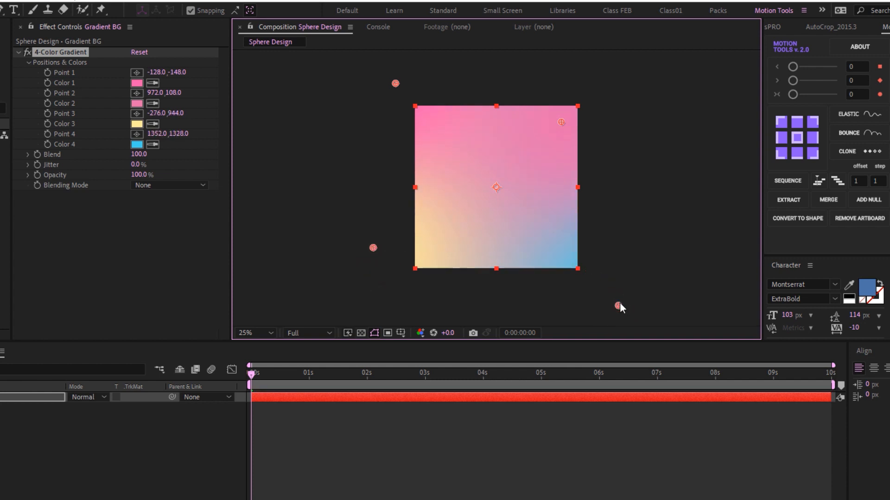
pyautogui.moveTo(619, 305); pyautogui.dragTo(619, 307)
pyautogui.moveTo(560, 122); pyautogui.dragTo(598, 83)
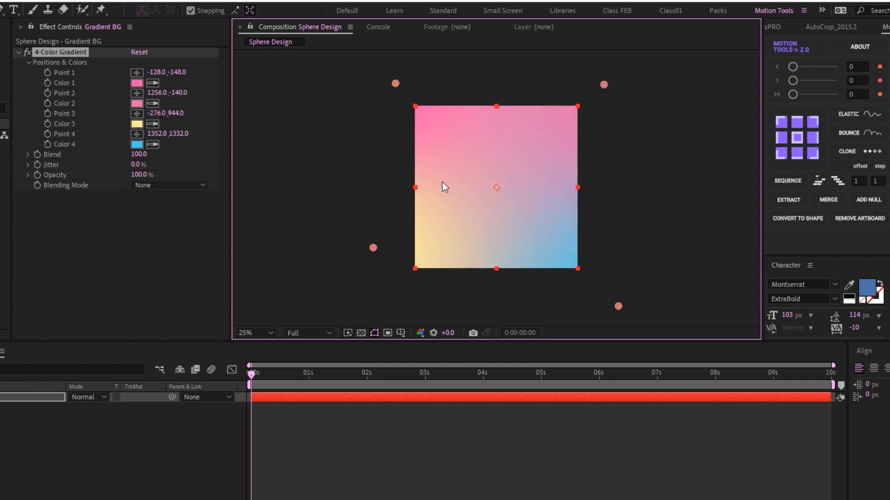
pyautogui.click(265, 350)
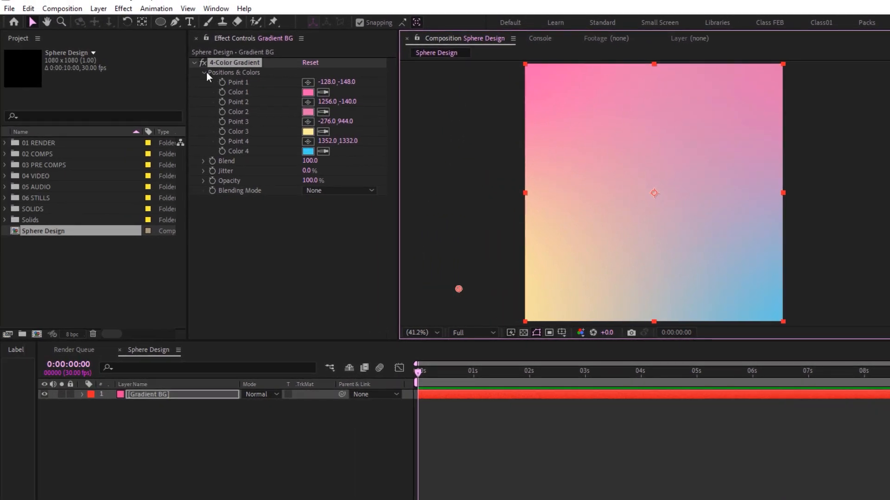
pyautogui.click(19, 52)
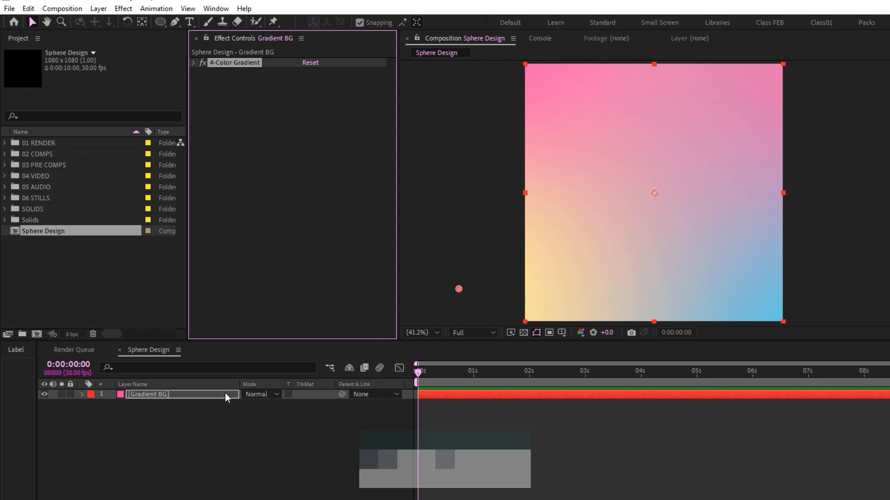
# - Apply the Turbulent Displace effect to the Gradient BG layer
pyautogui.hotkey('ctrl', 'space')
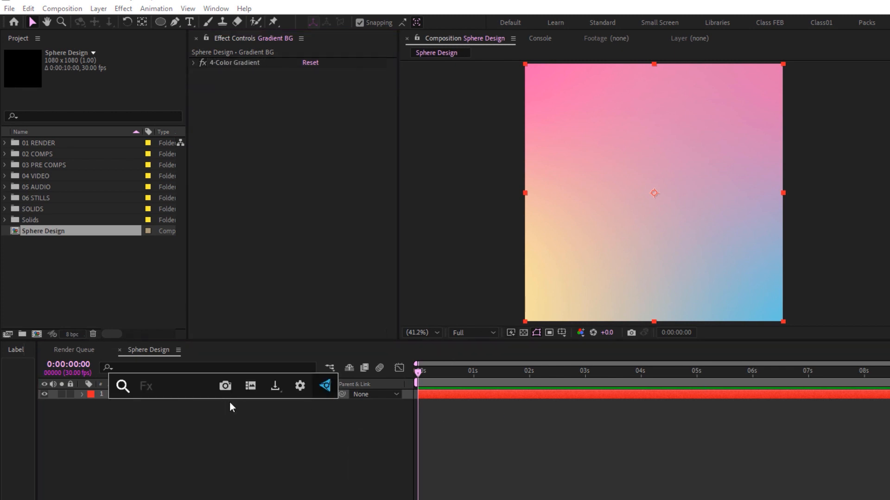
pyautogui.write('tur')
pyautogui.click(215, 422)
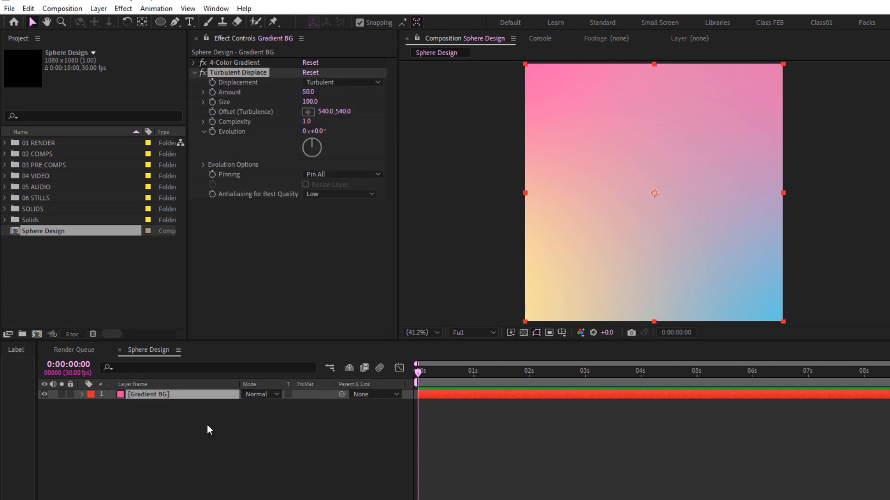
# - Set the Turbulent Displace amount to 135 and its size to 258
pyautogui.click(308, 92)
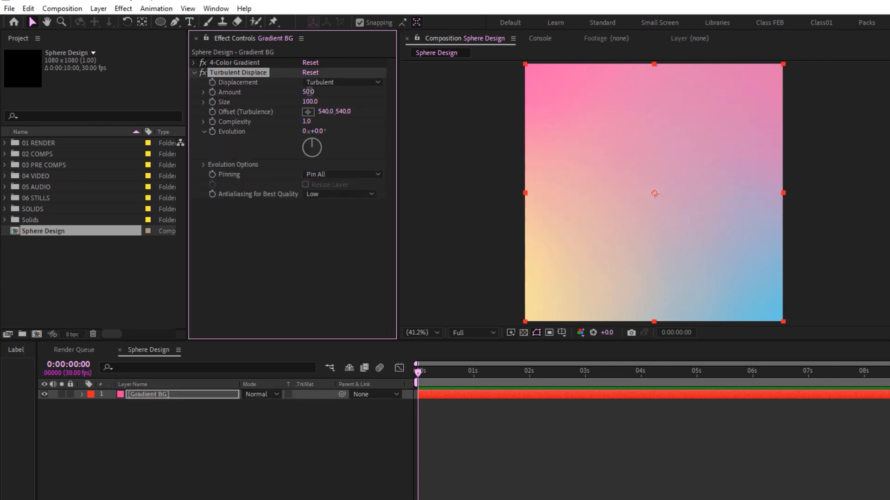
pyautogui.write('135')
pyautogui.press('Return')
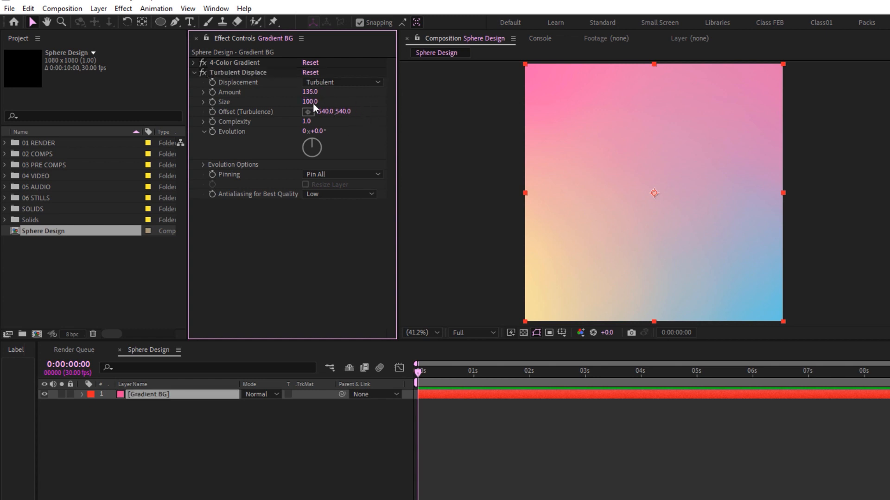
pyautogui.click(310, 102)
pyautogui.press('BackSpace')
pyautogui.press('Return')
# - Try a Turbulent Displace evolution of about 63° and reset it to 0°
pyautogui.moveTo(307, 131); pyautogui.dragTo(379, 161)
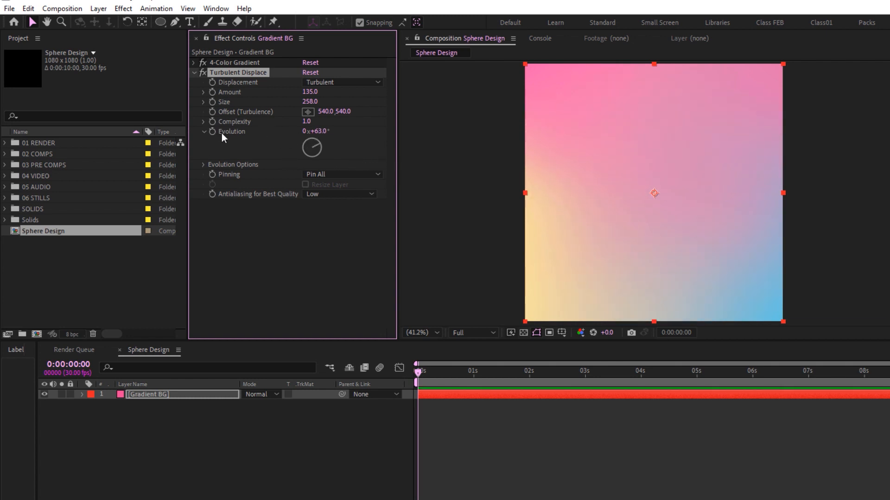
pyautogui.click(328, 132)
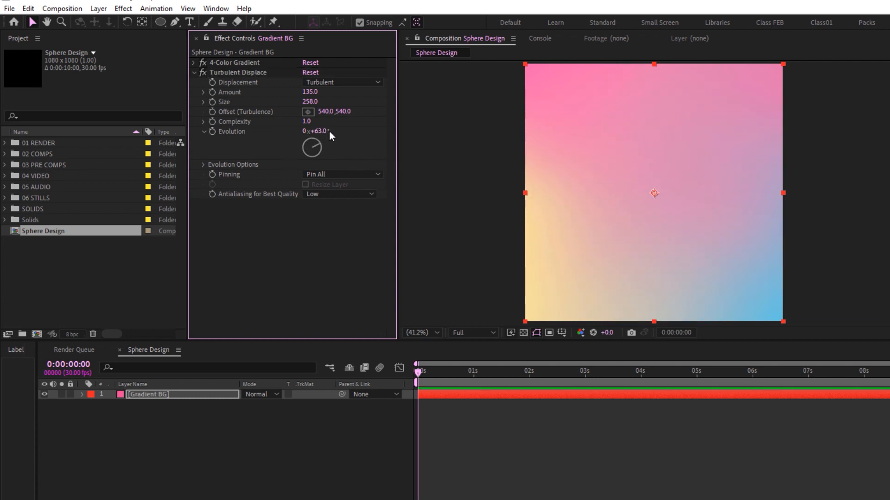
pyautogui.write('0')
pyautogui.press('Return')
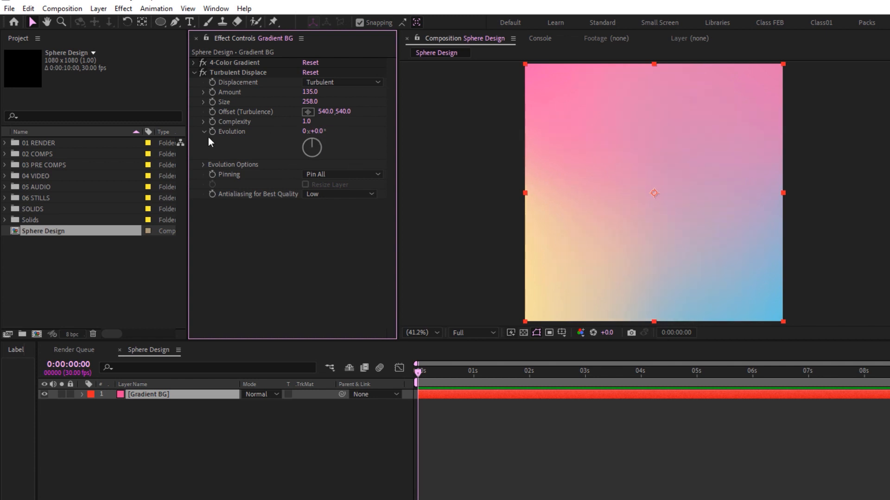
# - Keyframe the Turbulent Displace evolution from 0 at the first frame to 5 revolutions at 0:00:09:29
pyautogui.click(212, 132)
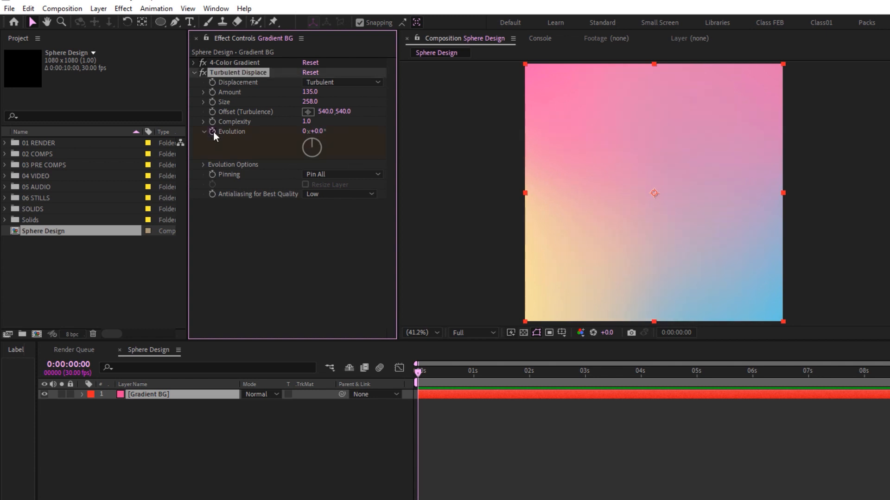
pyautogui.click(418, 374)
pyautogui.moveTo(418, 373); pyautogui.dragTo(888, 373)
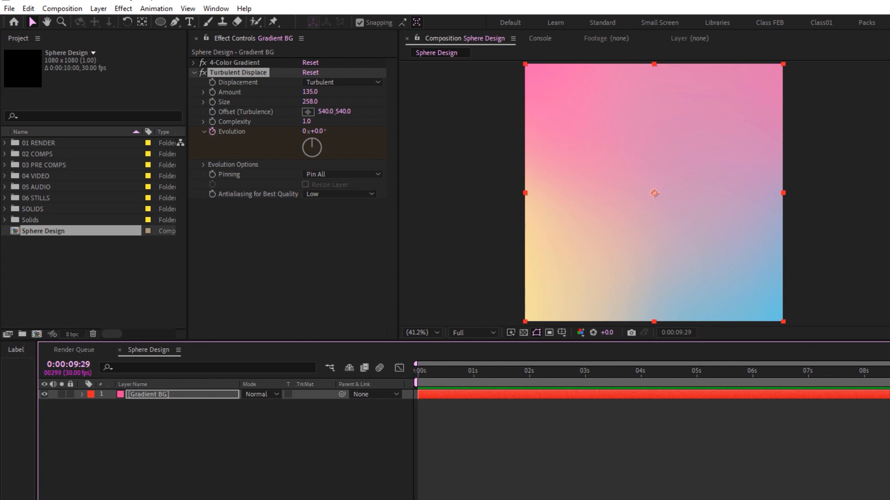
pyautogui.click(305, 133)
pyautogui.write('5')
pyautogui.press('Return')
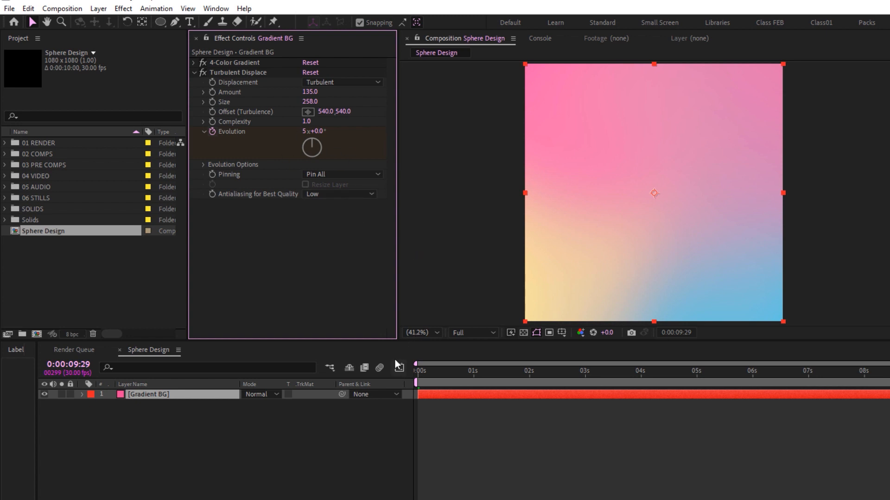
# - Preview the gradient animation from the first frame, return to the start and collapse the Turbulent Displace settings
pyautogui.moveTo(425, 376); pyautogui.dragTo(405, 373)
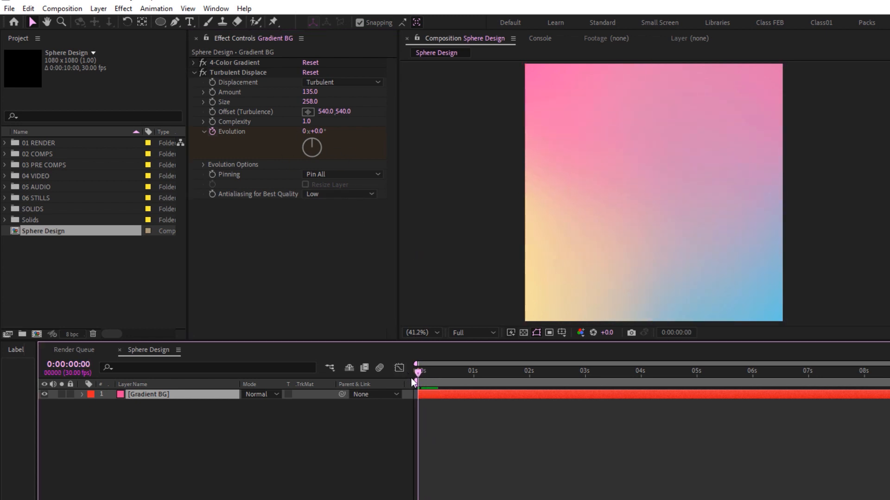
pyautogui.press('space')
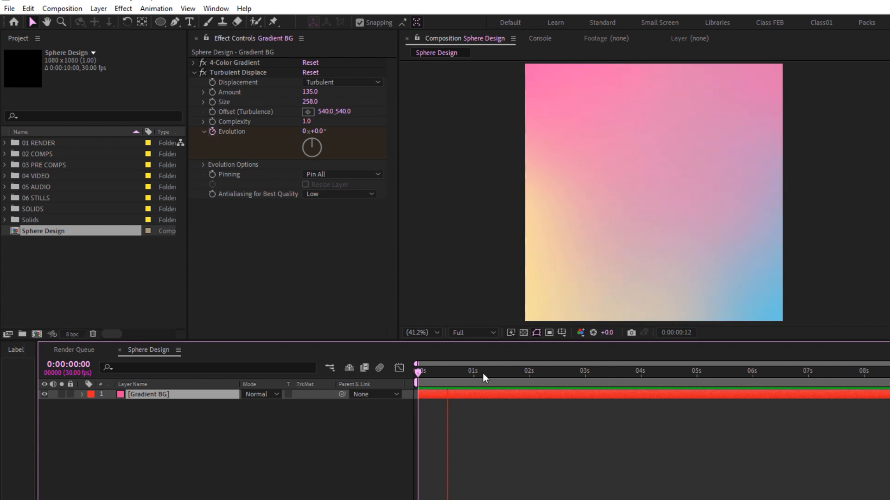
pyautogui.press('space')
pyautogui.press('Home')
pyautogui.click(193, 72)
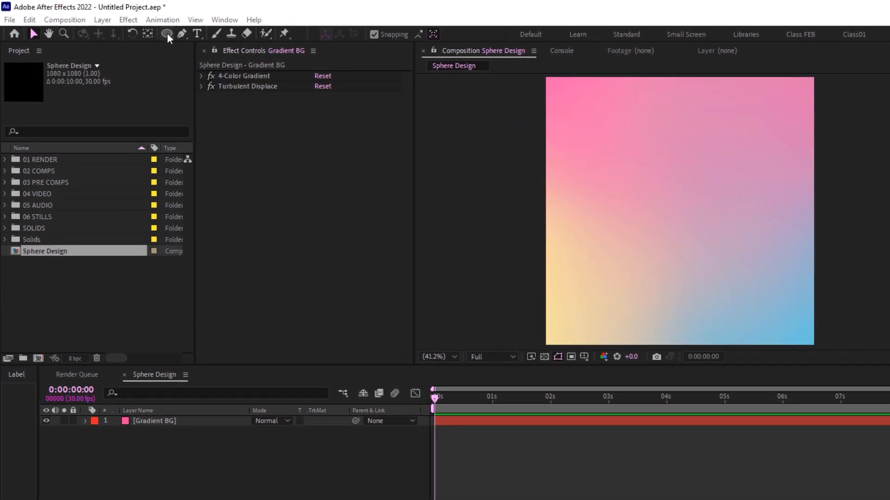
# - Draw a small circle with the Ellipse tool near the centre of the composition and centre its anchor point
pyautogui.click(128, 37)
pyautogui.moveTo(167, 32); pyautogui.dragTo(207, 57)
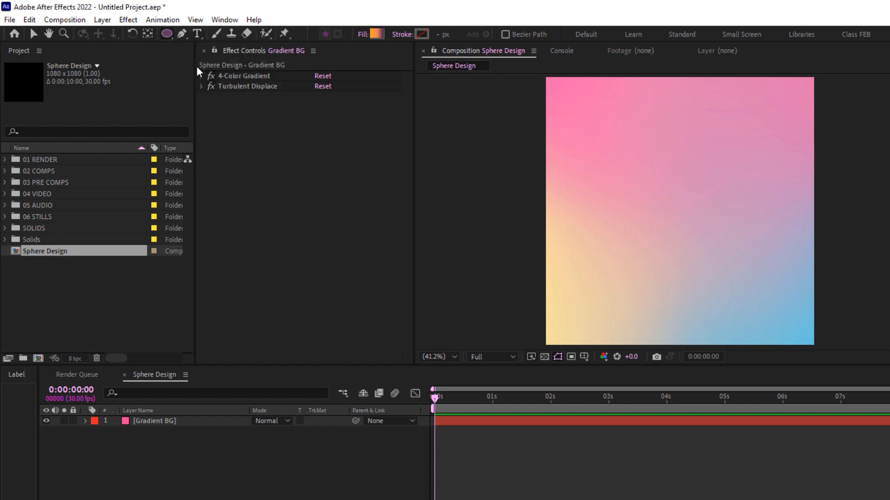
pyautogui.moveTo(652, 170); pyautogui.dragTo(708, 234)
pyautogui.hotkey('ctrl', 'alt', 'Home')
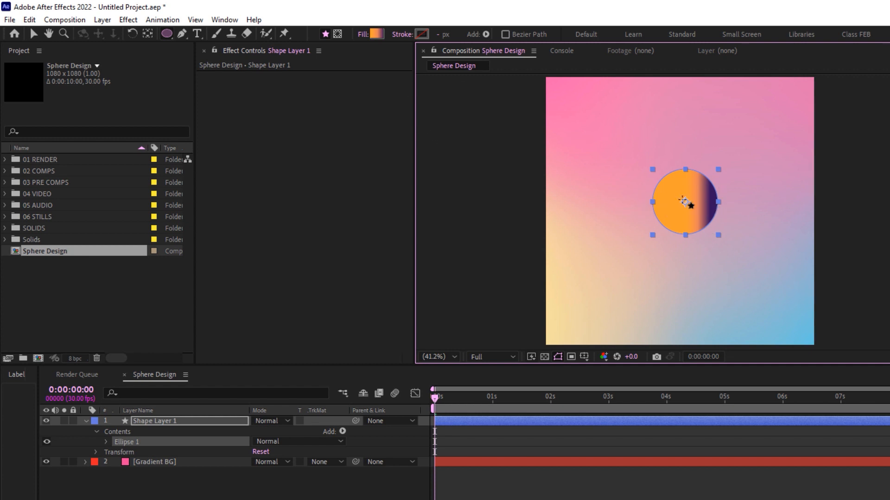
# - Use a Linear Gradient fill for the circle and set its first colour stop to F5E29E
pyautogui.click(362, 34)
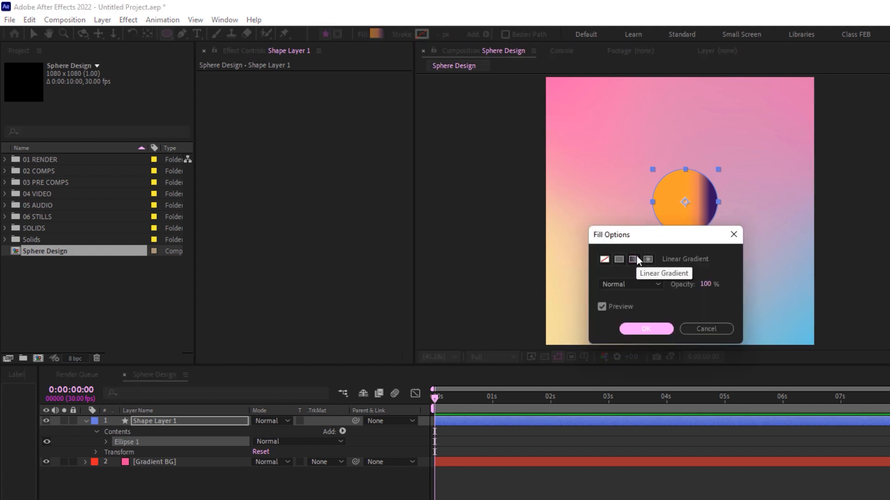
pyautogui.click(637, 330)
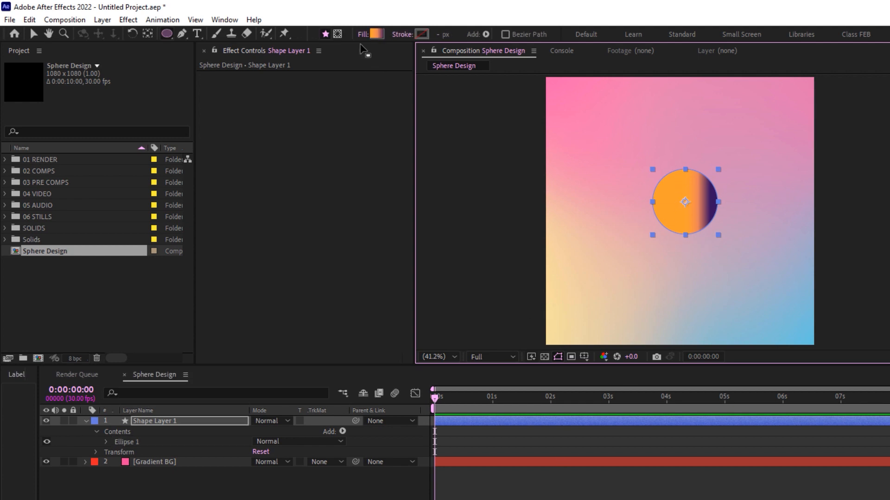
pyautogui.click(376, 34)
pyautogui.moveTo(548, 145); pyautogui.dragTo(541, 117)
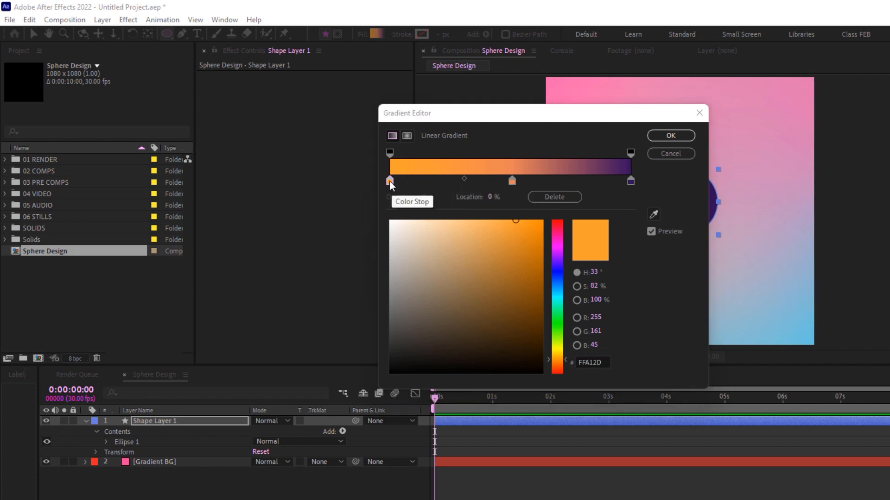
pyautogui.click(598, 362)
pyautogui.write('F5E29E')
# - Set the gradient's middle colour stop to 77BFD9 and its end stop to white FFFFFF, then accept the gradient
pyautogui.click(511, 180)
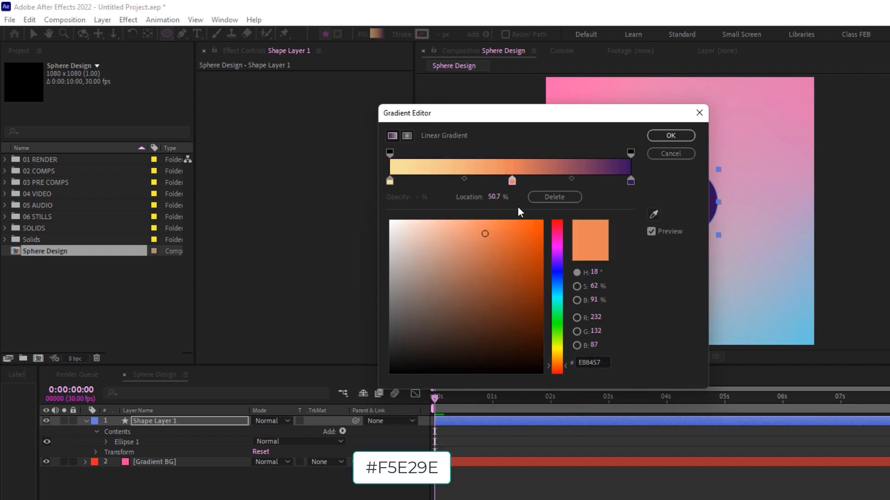
pyautogui.click(594, 363)
pyautogui.write('77BFD9')
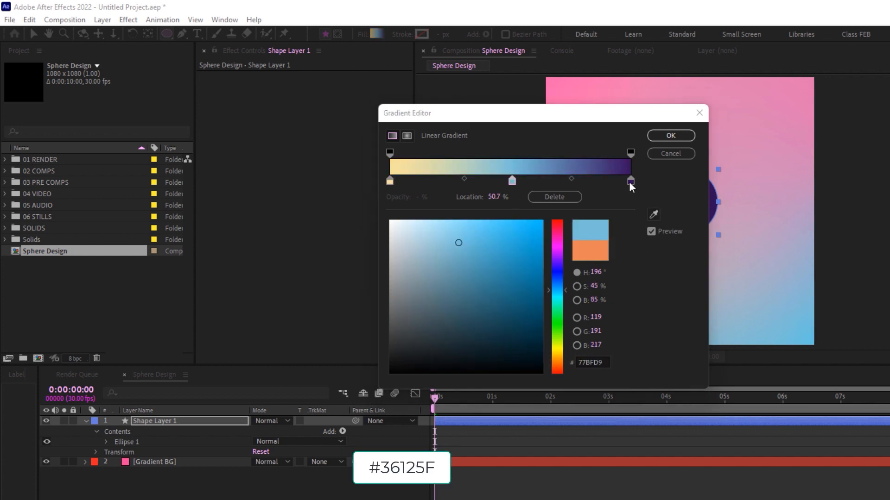
pyautogui.click(630, 182)
pyautogui.moveTo(512, 316); pyautogui.dragTo(347, 201)
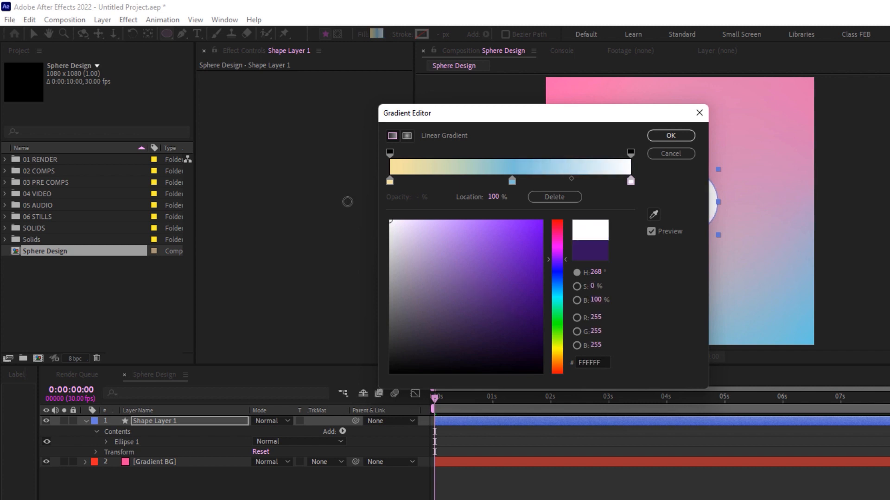
pyautogui.click(670, 137)
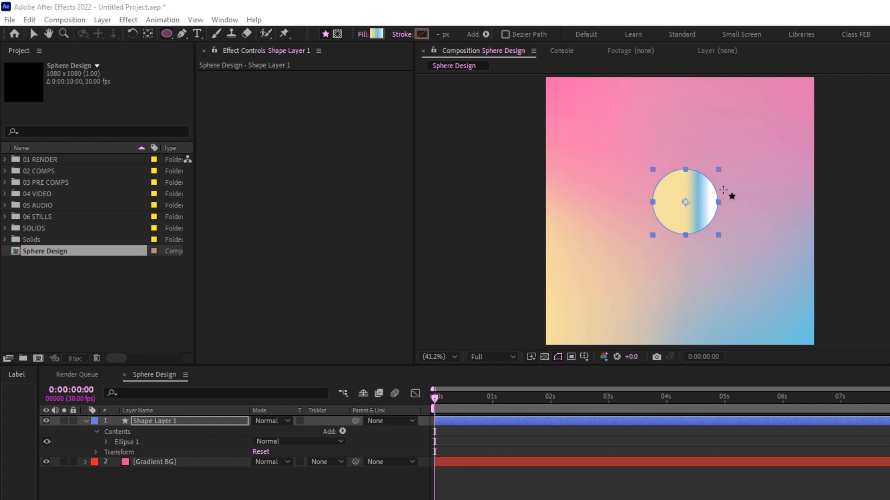
# - Move Ellipse 1's gradient end point below and right of the circle and its start point above and left, forming a diagonal gradient
pyautogui.click(168, 422)
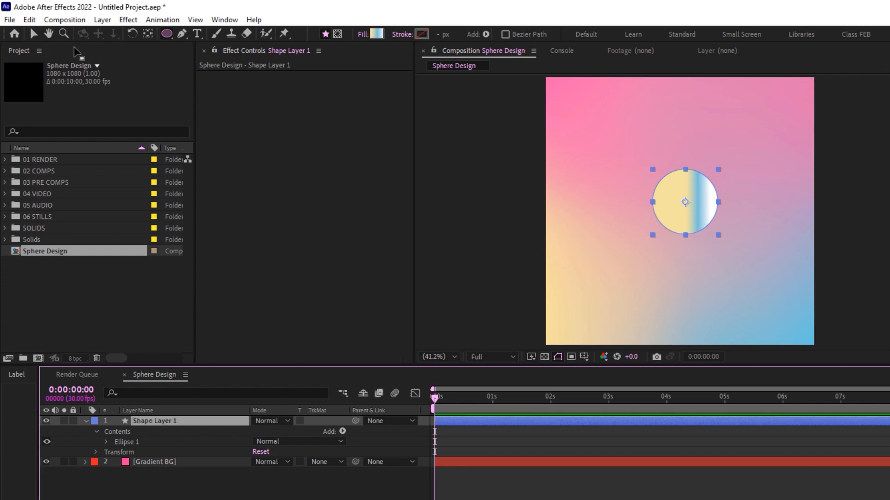
pyautogui.click(33, 32)
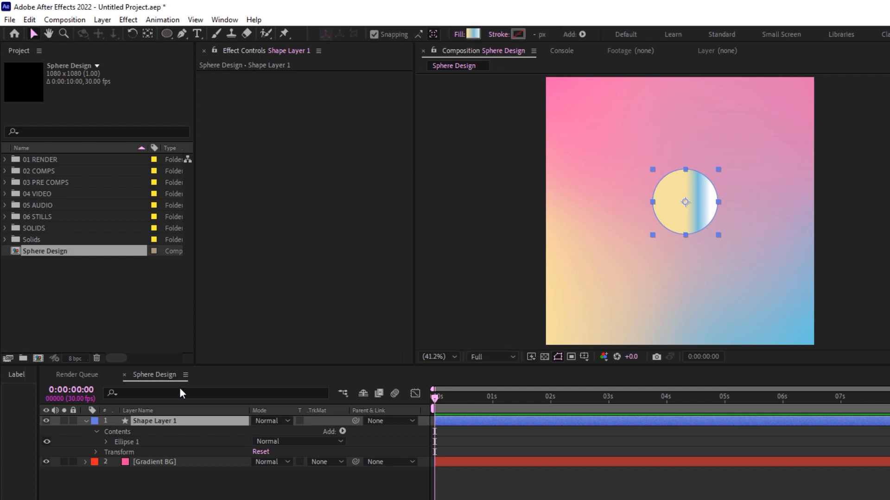
pyautogui.click(138, 439)
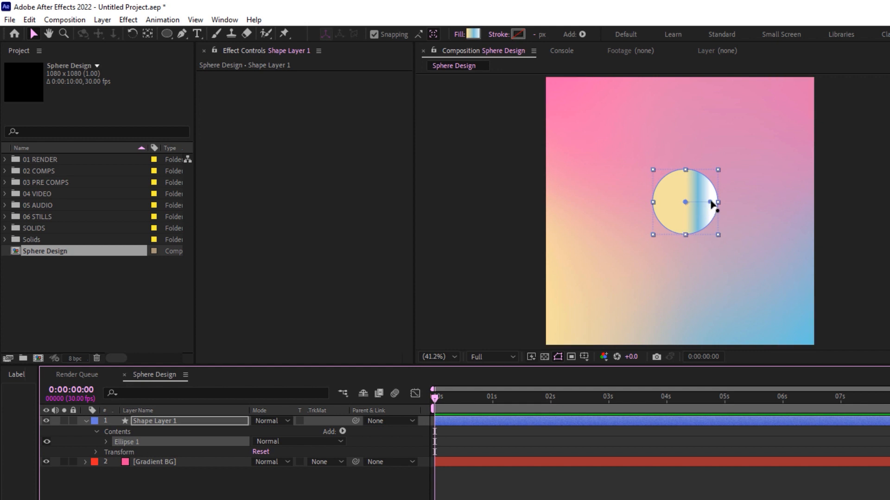
pyautogui.moveTo(713, 204); pyautogui.dragTo(726, 267)
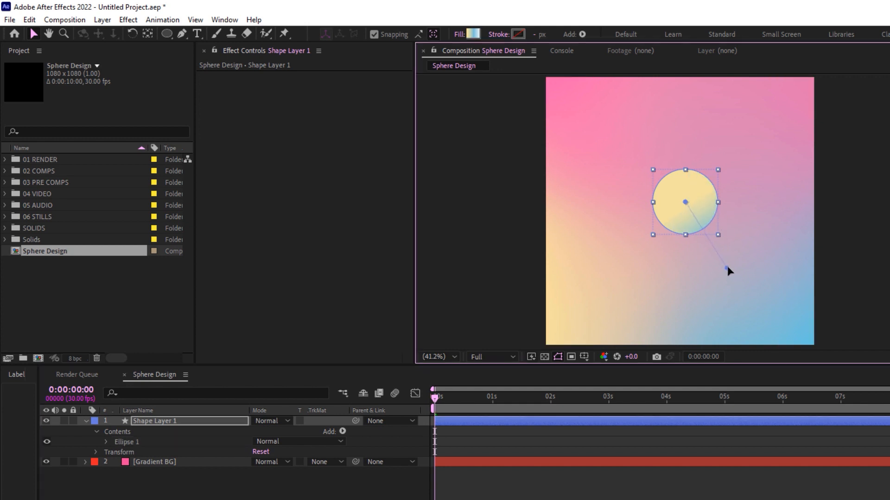
pyautogui.moveTo(685, 202); pyautogui.dragTo(654, 133)
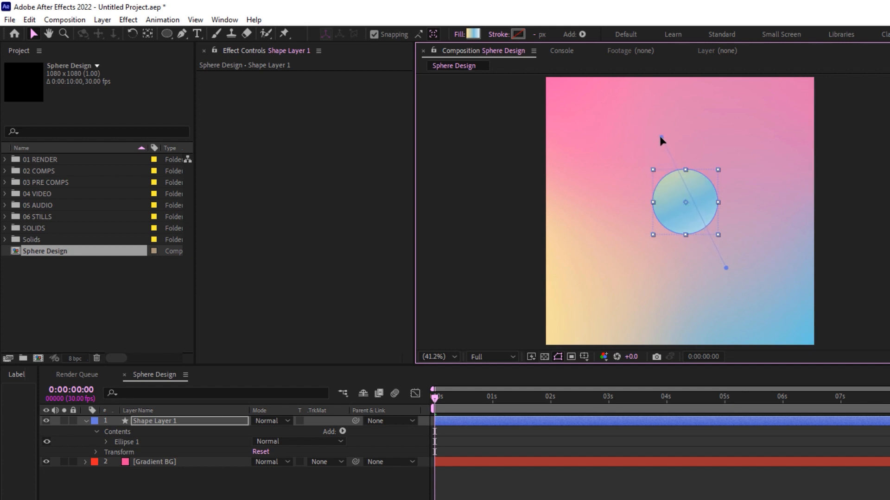
pyautogui.click(625, 488)
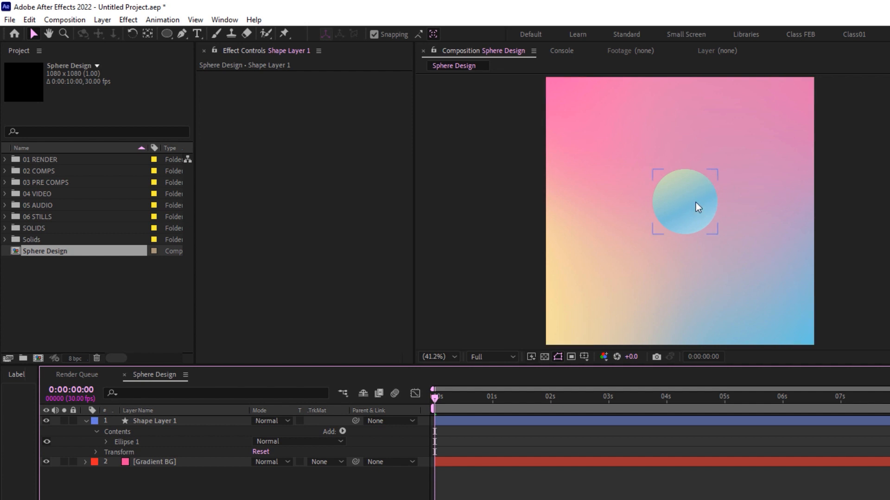
# - Add an Inner Shadow layer style to the circle's shape layer
pyautogui.click(695, 205)
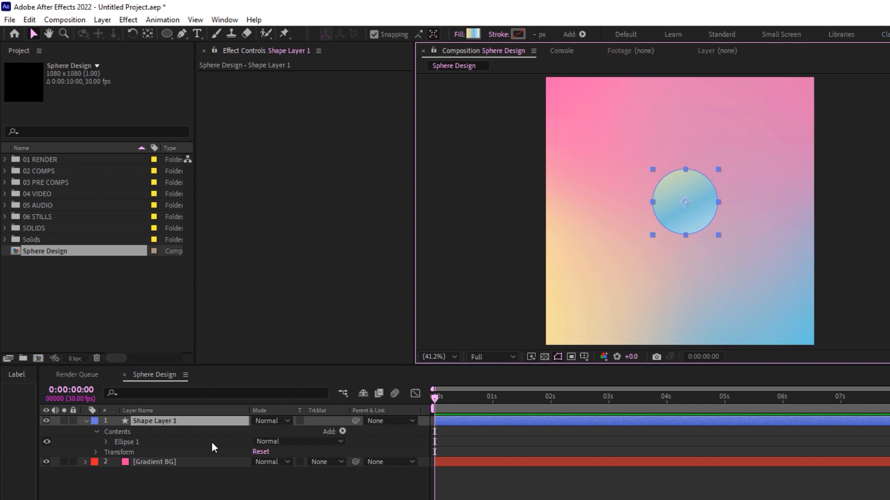
pyautogui.click(199, 438)
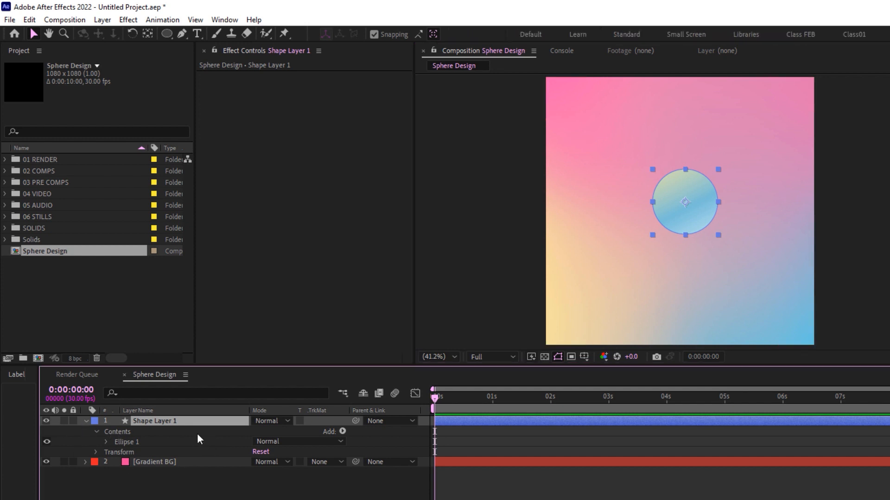
pyautogui.rightClick(157, 421)
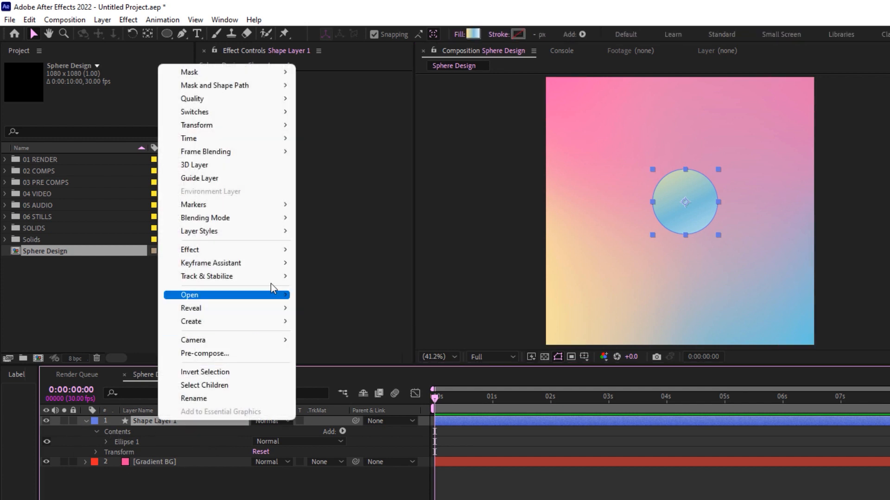
pyautogui.moveTo(223, 232)
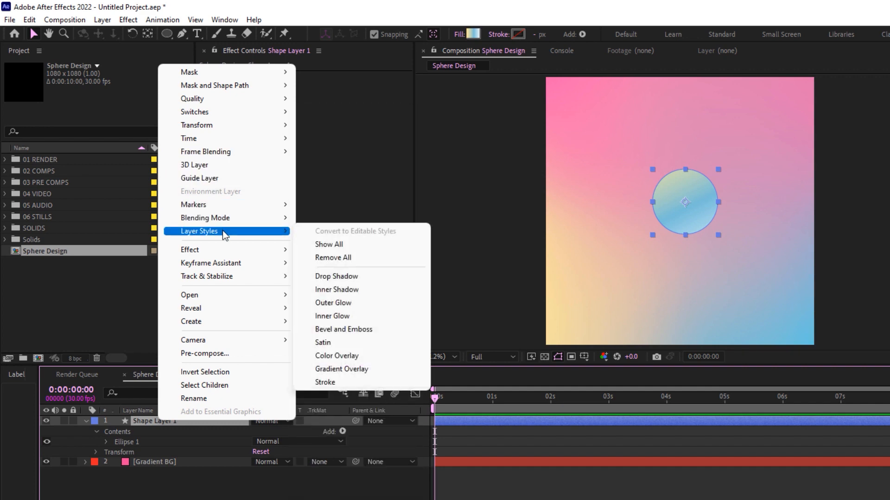
pyautogui.click(345, 290)
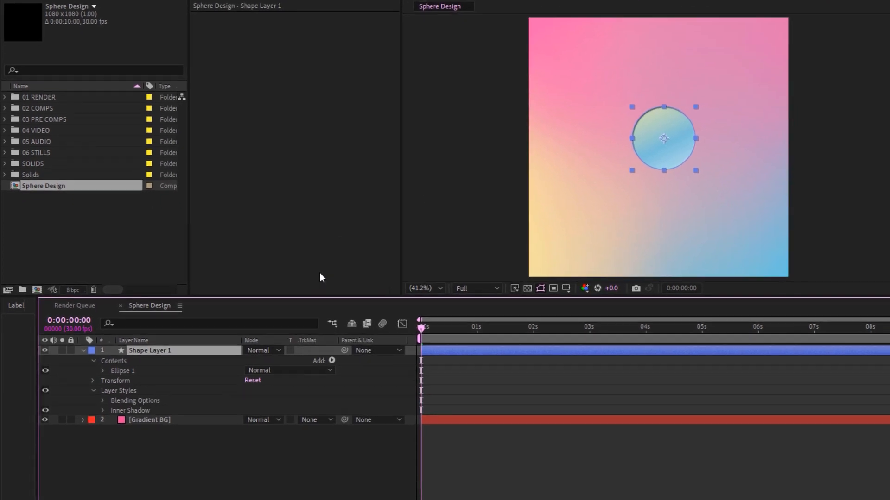
# - Set the circle's Inner Shadow colour to near-white FEFEFE and its blend mode to Screen
pyautogui.press('/')
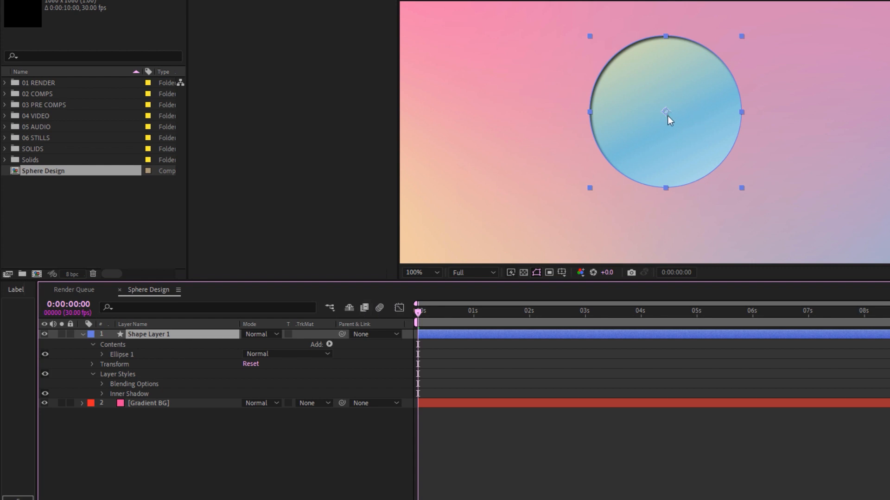
pyautogui.click(101, 394)
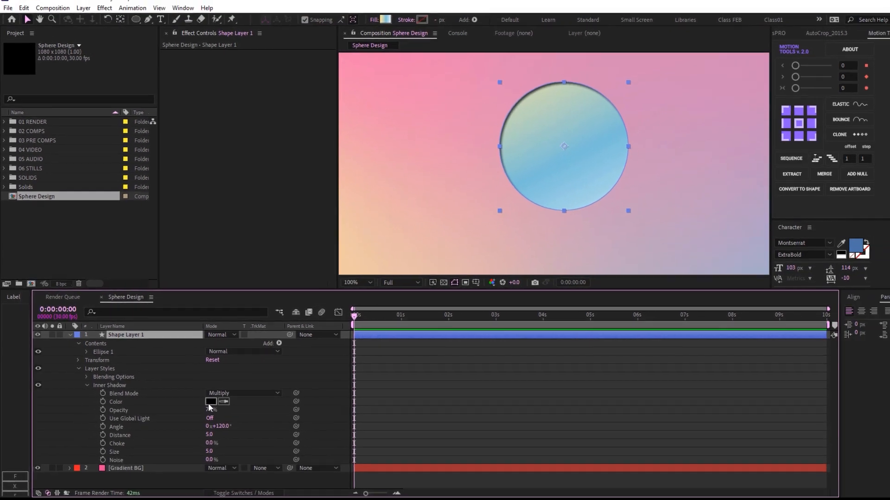
pyautogui.click(199, 398)
pyautogui.moveTo(546, 146); pyautogui.dragTo(533, 141)
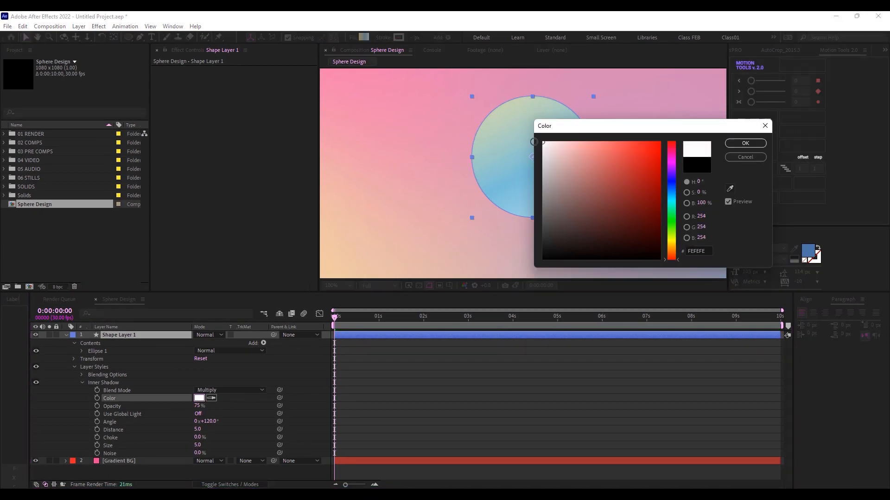
pyautogui.press('Return')
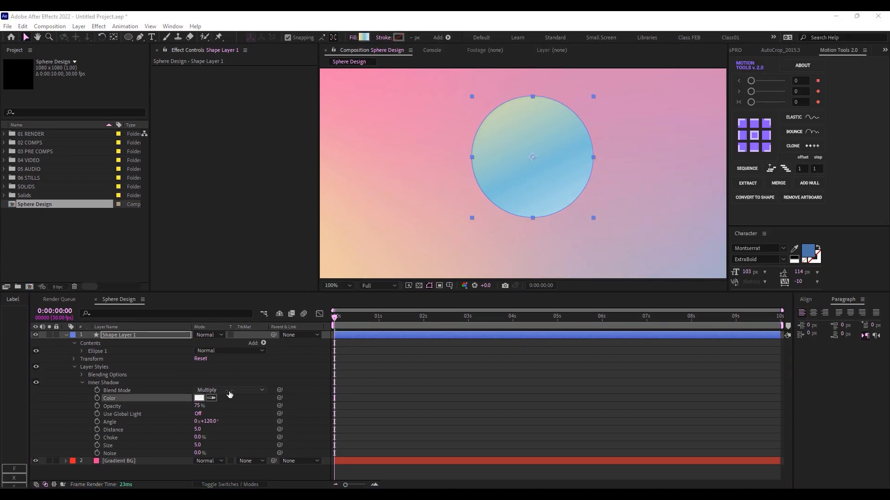
pyautogui.click(225, 392)
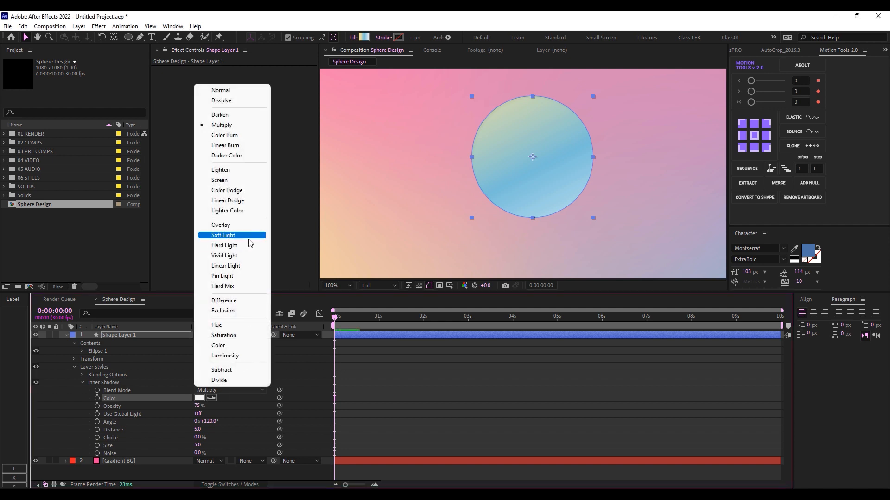
pyautogui.click(238, 181)
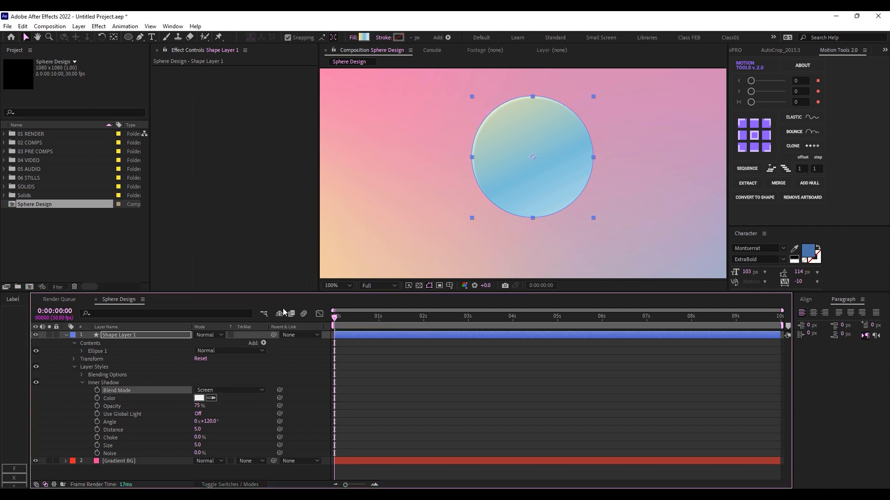
# - Set the Inner Shadow distance to 12, choke to 24% and size to 41, then collapse its settings
pyautogui.moveTo(197, 429); pyautogui.dragTo(236, 430)
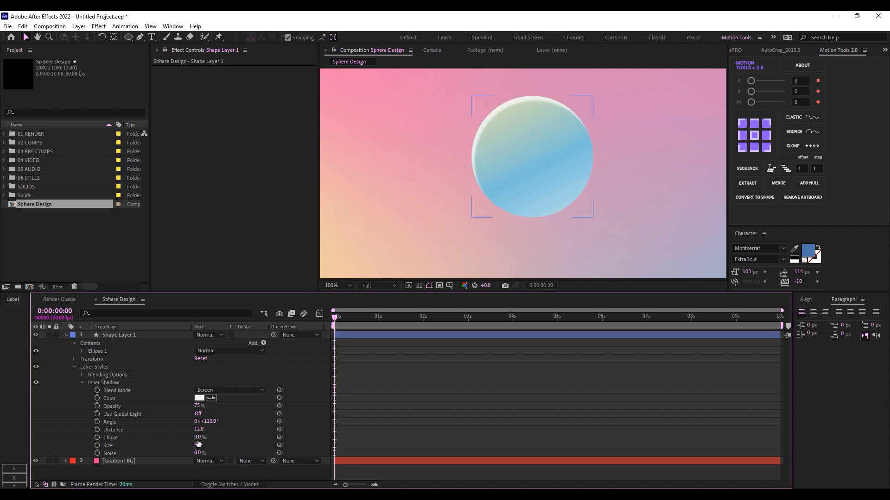
pyautogui.moveTo(198, 446); pyautogui.dragTo(215, 446)
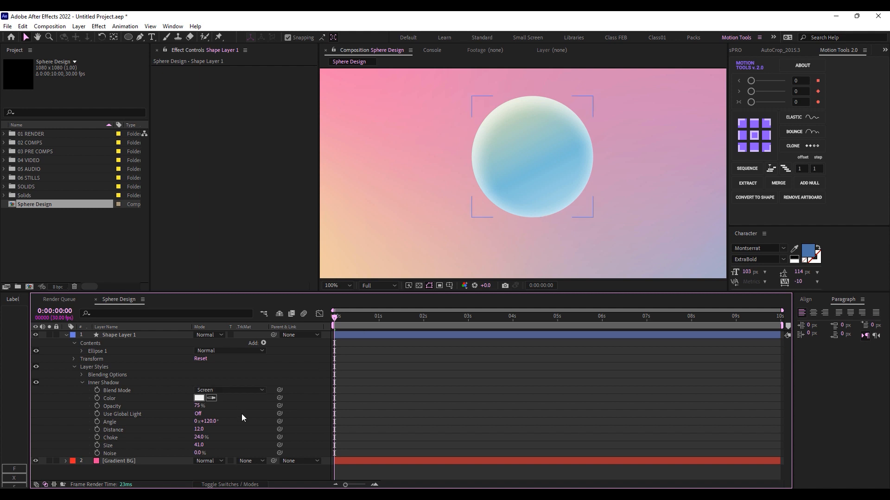
pyautogui.click(82, 383)
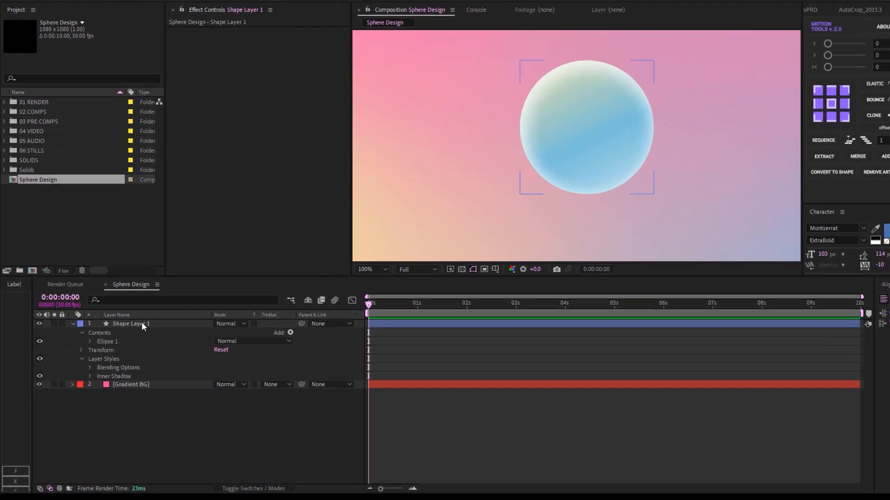
# - Add an Outer Glow layer style to the circle's shape layer
pyautogui.rightClick(141, 323)
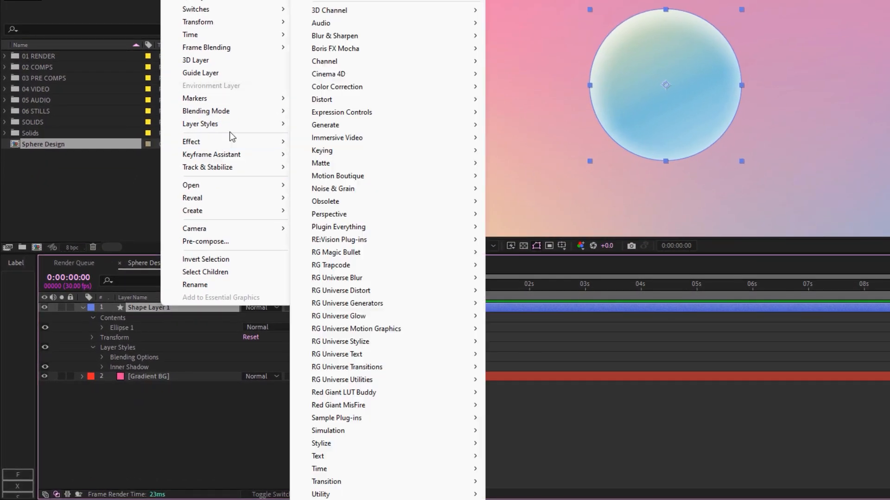
pyautogui.moveTo(229, 161)
pyautogui.click(337, 194)
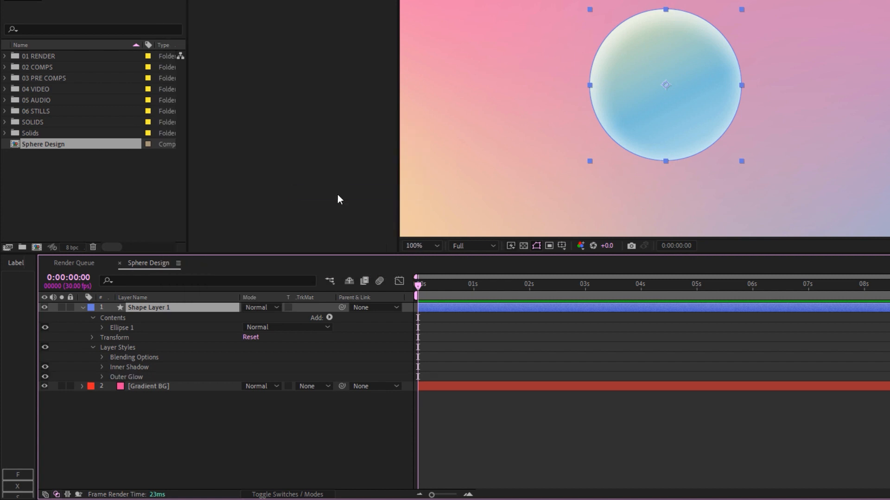
# - Set the Outer Glow opacity to 18%, spread to 22% and size to 4
pyautogui.click(102, 377)
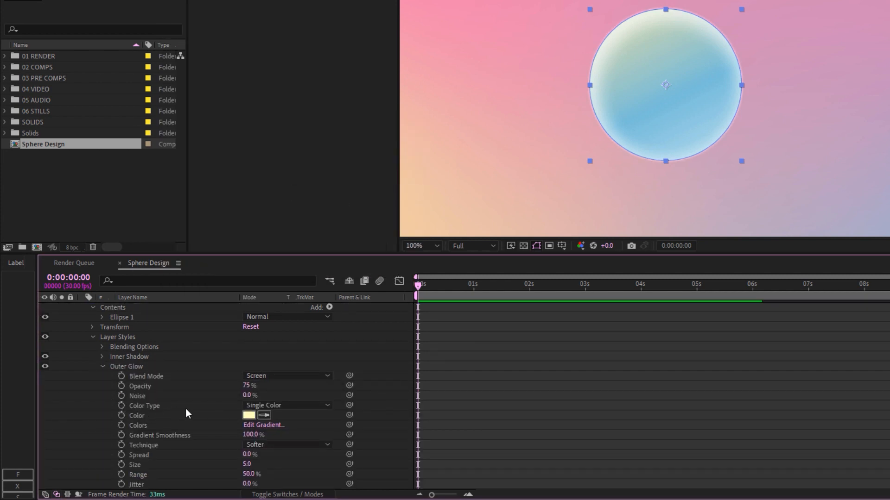
pyautogui.click(247, 386)
pyautogui.click(247, 454)
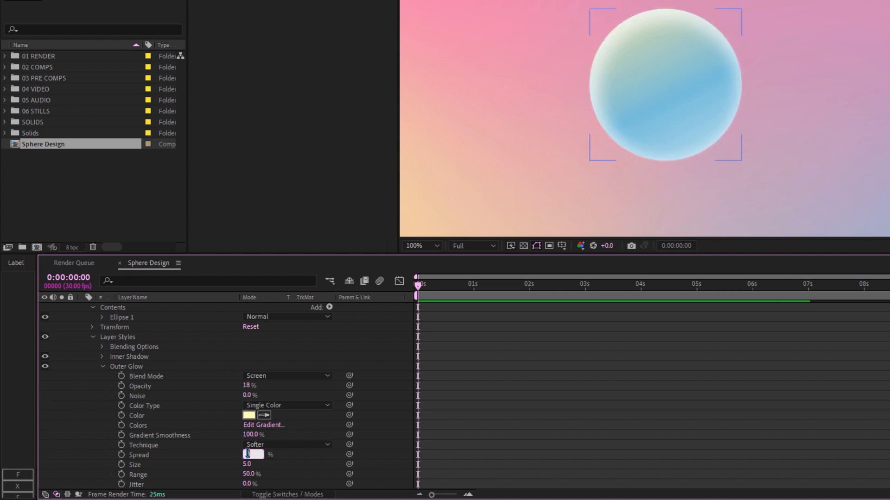
pyautogui.write('22')
pyautogui.press('Tab')
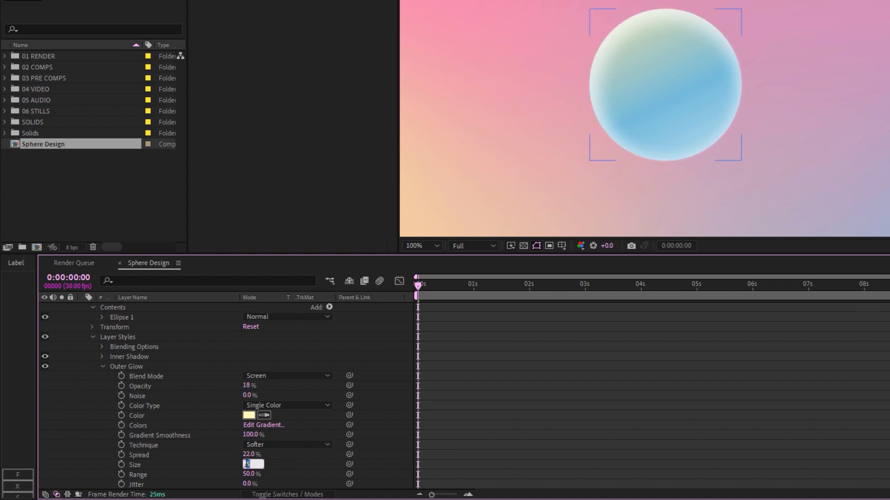
pyautogui.write('4')
pyautogui.press('Return')
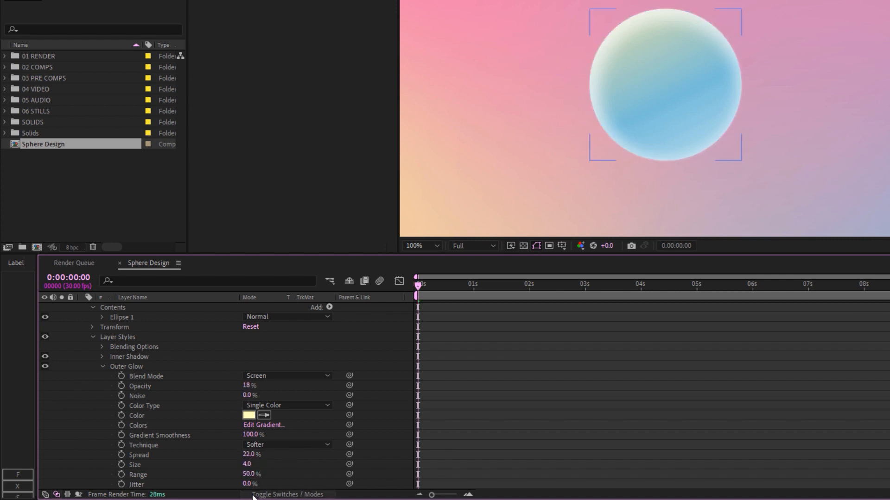
# - Collapse the Outer Glow settings and add a Bevel and Emboss layer style to the circle's shape layer
pyautogui.scroll(-1, 287, 462)
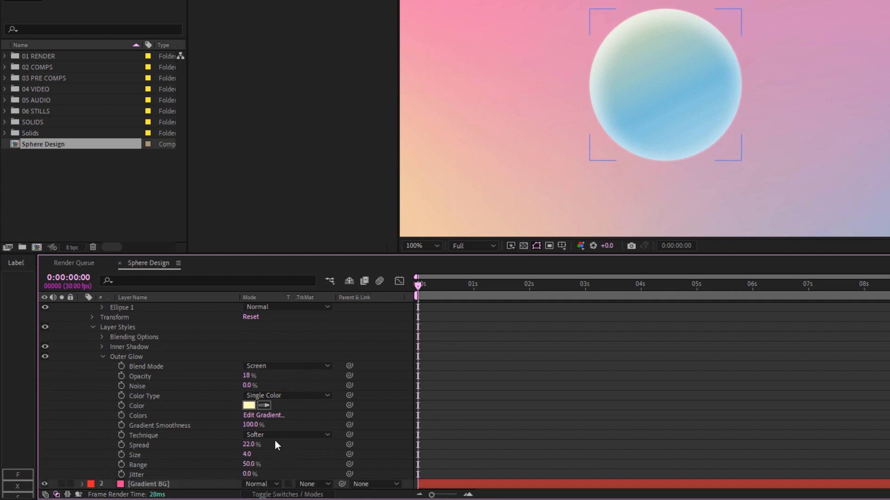
pyautogui.scroll(2, 274, 441)
pyautogui.click(620, 115)
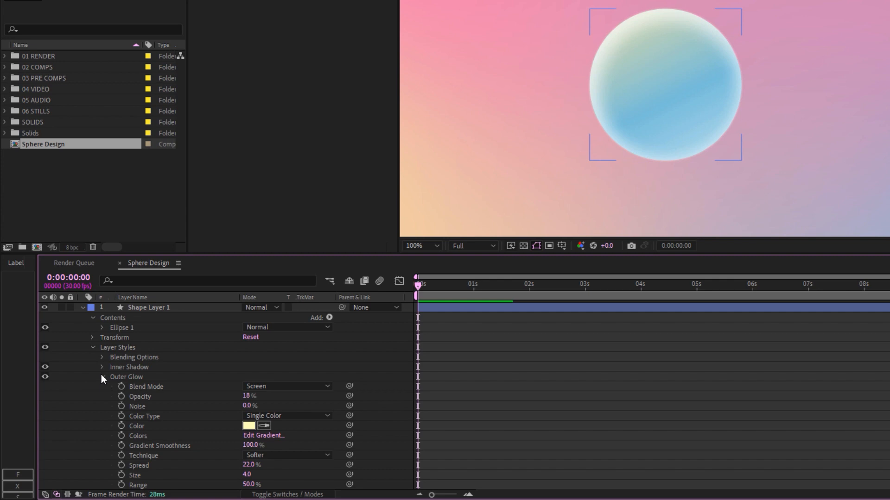
pyautogui.click(102, 377)
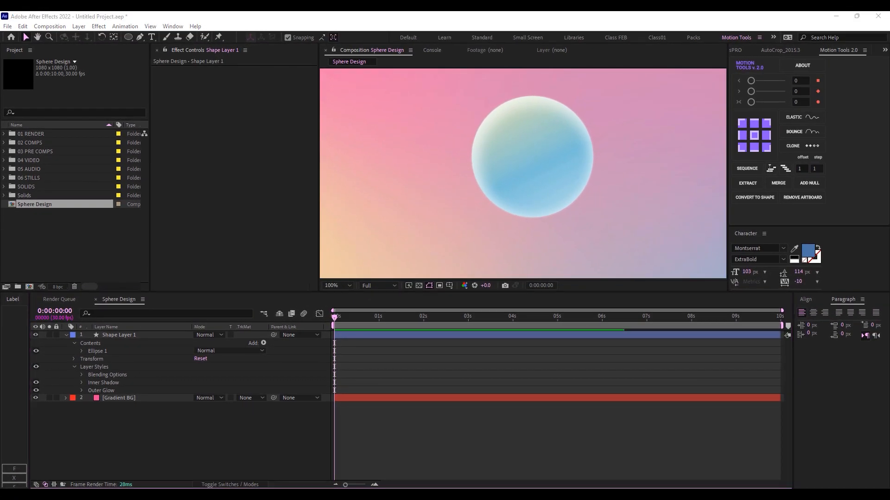
pyautogui.rightClick(163, 339)
pyautogui.moveTo(194, 185)
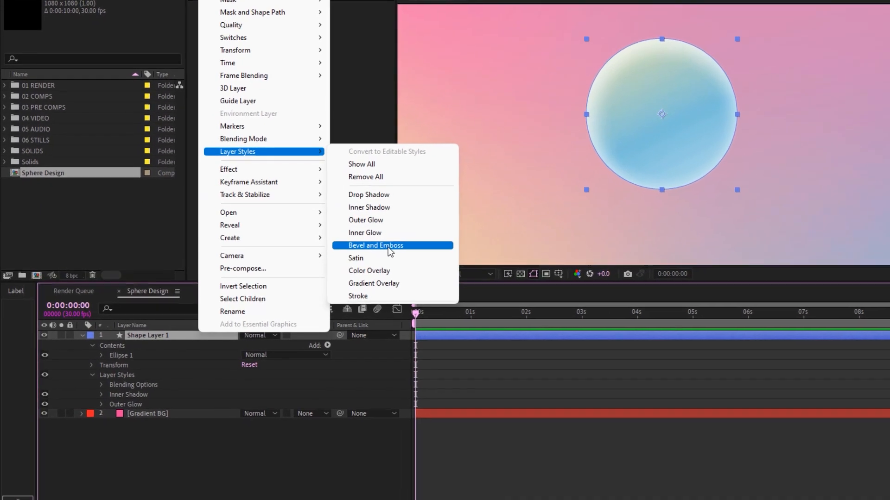
pyautogui.click(313, 262)
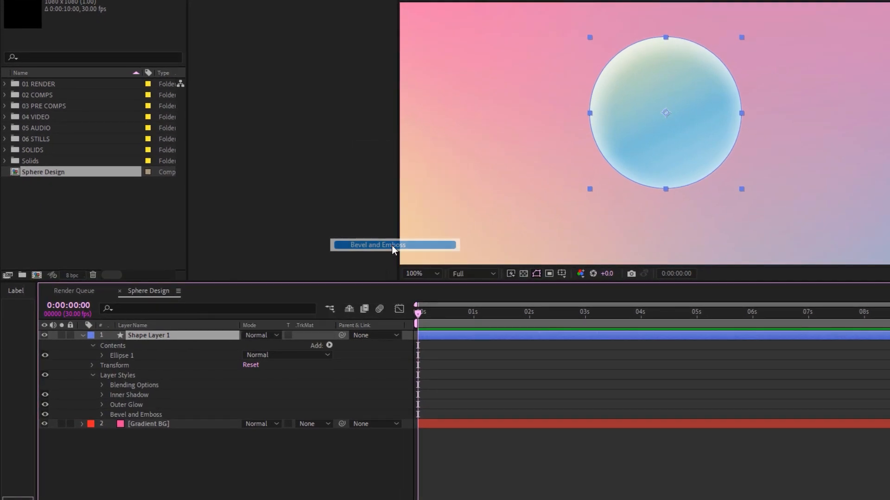
# - Set the Bevel and Emboss depth to 180%, size to 250 and soften to 16
pyautogui.click(102, 414)
pyautogui.scroll(-3, 101, 419)
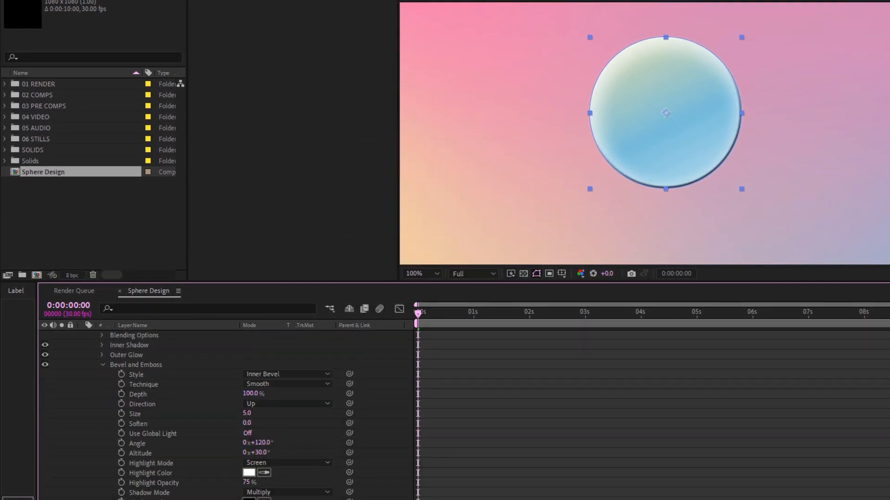
pyautogui.click(250, 394)
pyautogui.write('1')
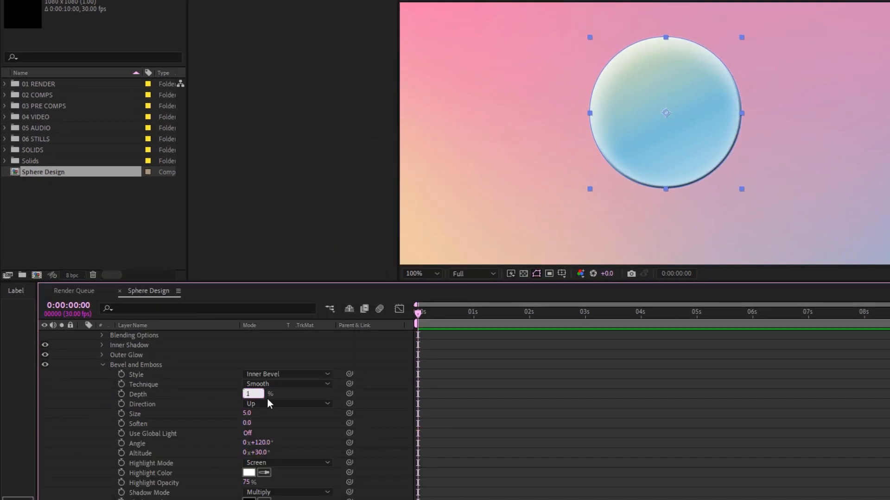
pyautogui.write('80')
pyautogui.press('Return')
pyautogui.click(254, 413)
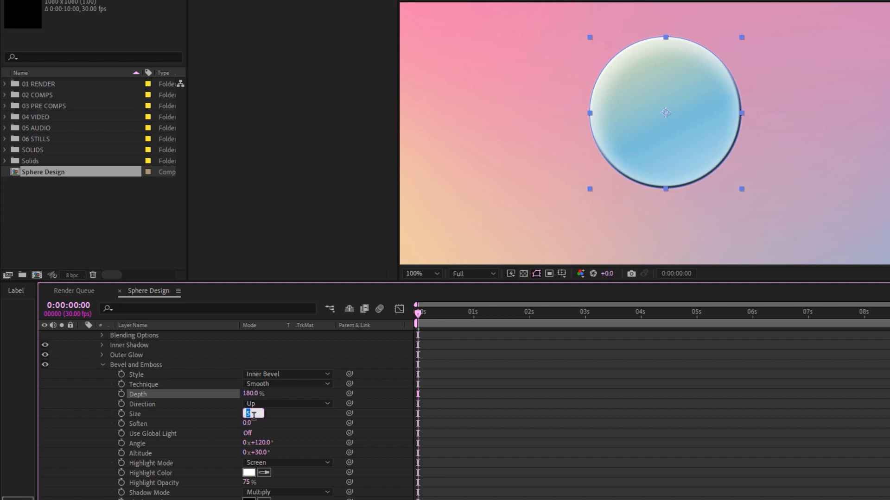
pyautogui.write('250')
pyautogui.click(249, 424)
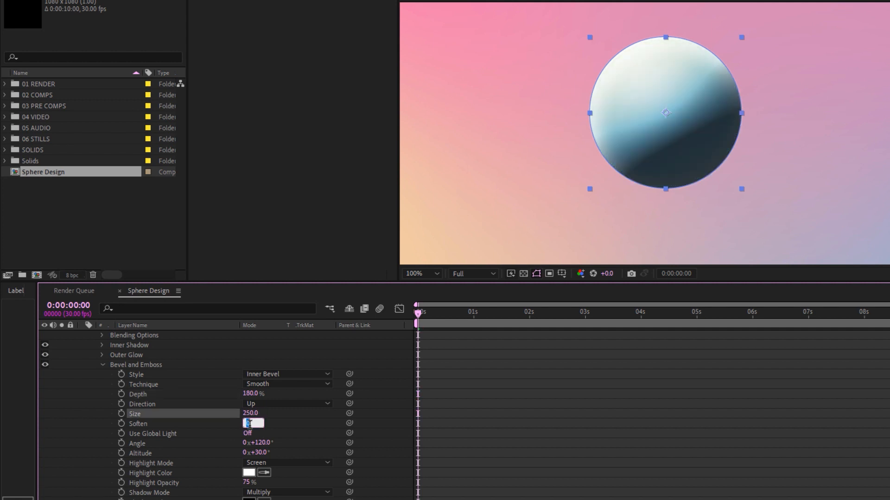
pyautogui.write('16')
pyautogui.press('Return')
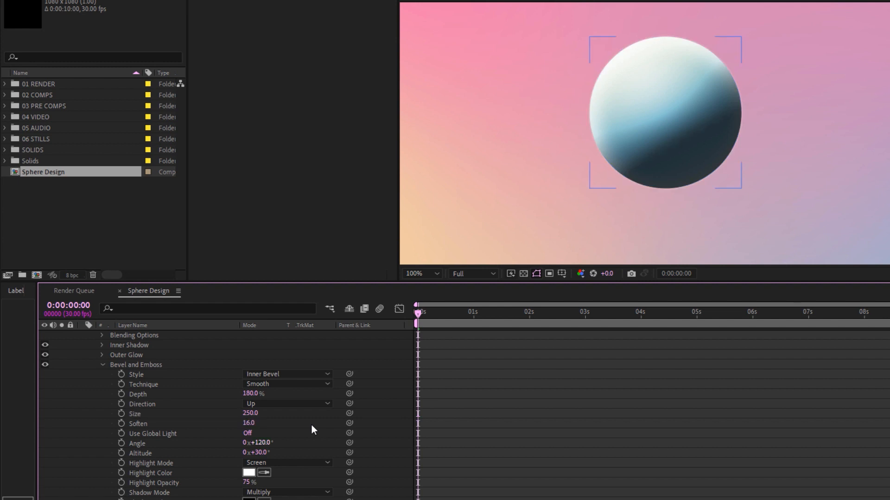
# - Set the Bevel and Emboss angle to 140° and its shadow colour to pink FD84BD
pyautogui.moveTo(263, 442); pyautogui.dragTo(273, 440)
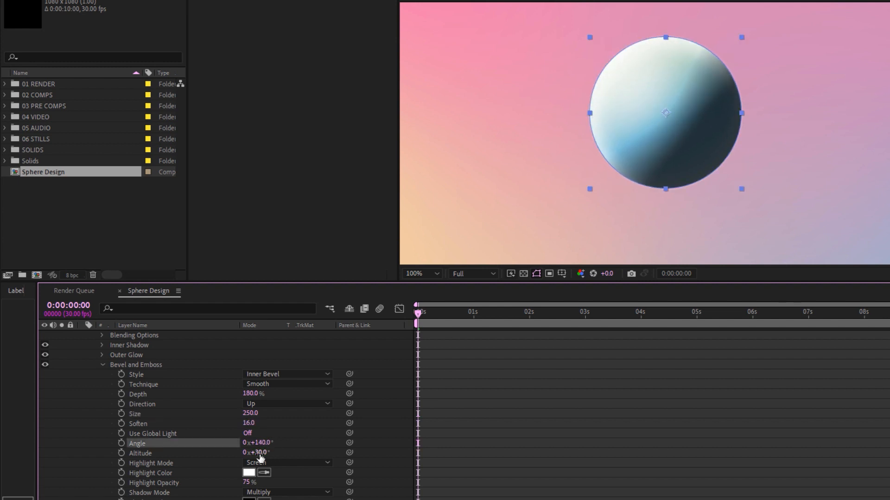
pyautogui.scroll(-1, 211, 496)
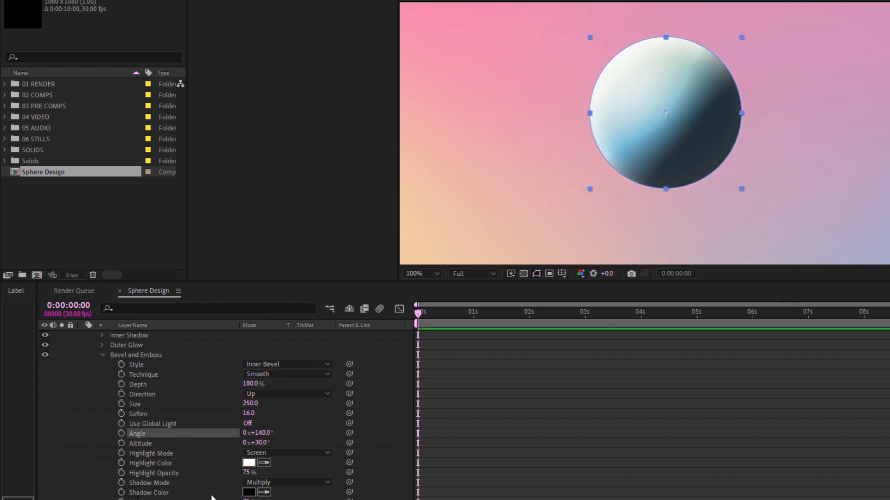
pyautogui.click(250, 493)
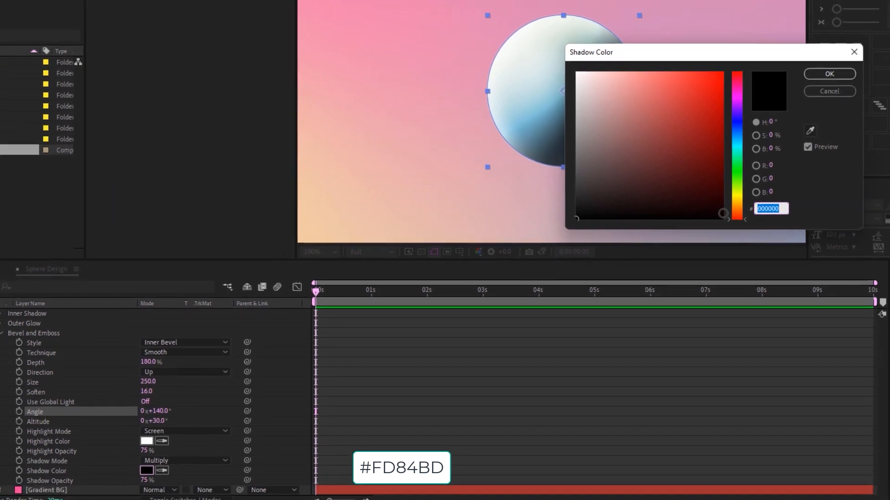
pyautogui.write('FD84BD')
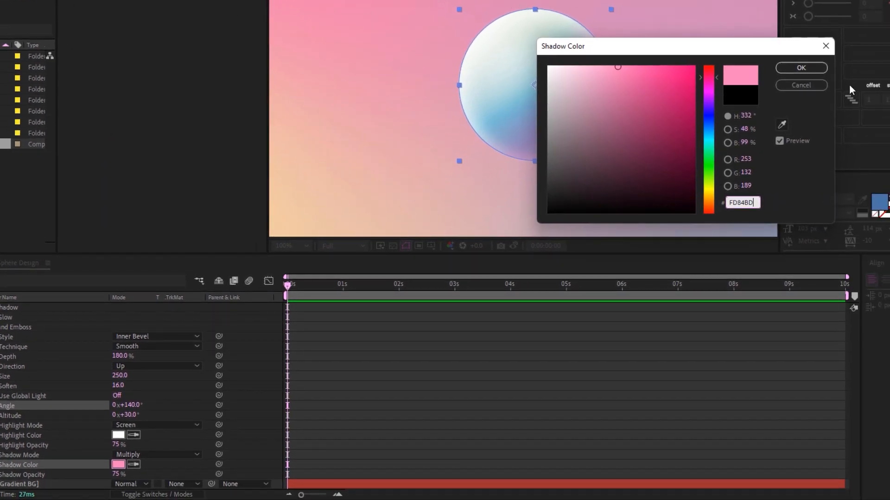
pyautogui.click(785, 69)
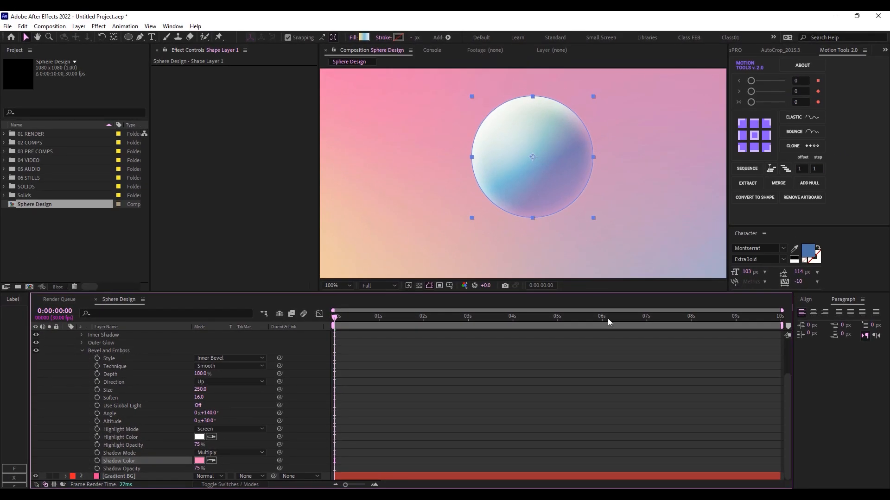
pyautogui.click(250, 410)
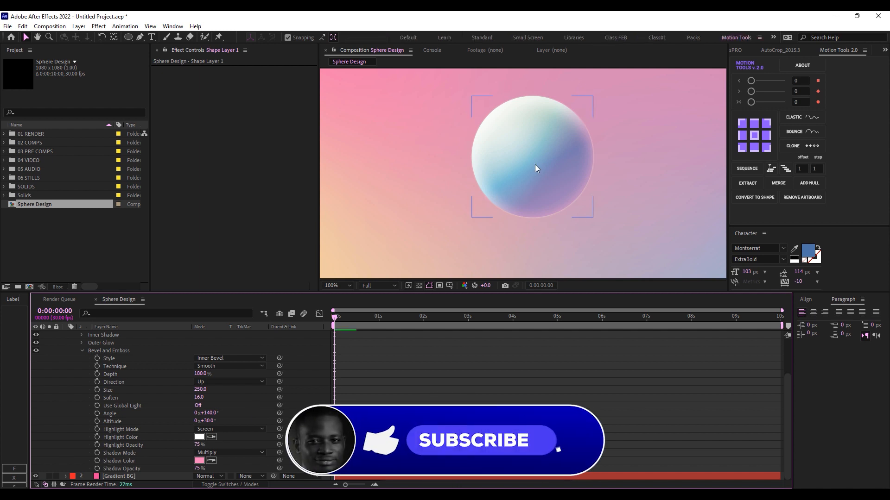
# - Fit the composition in view, then move the sphere into the canvas's lower-right corner and enlarge it slightly
pyautogui.scroll(3, 109, 408)
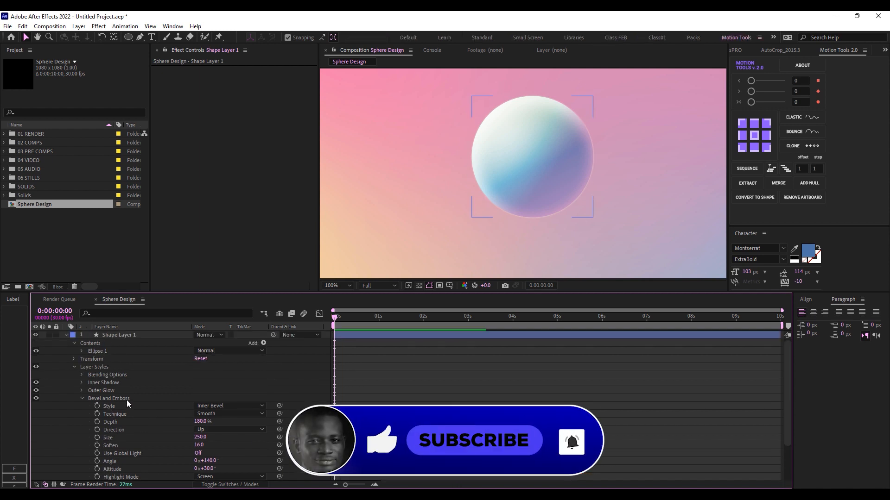
pyautogui.click(67, 334)
pyautogui.click(113, 335)
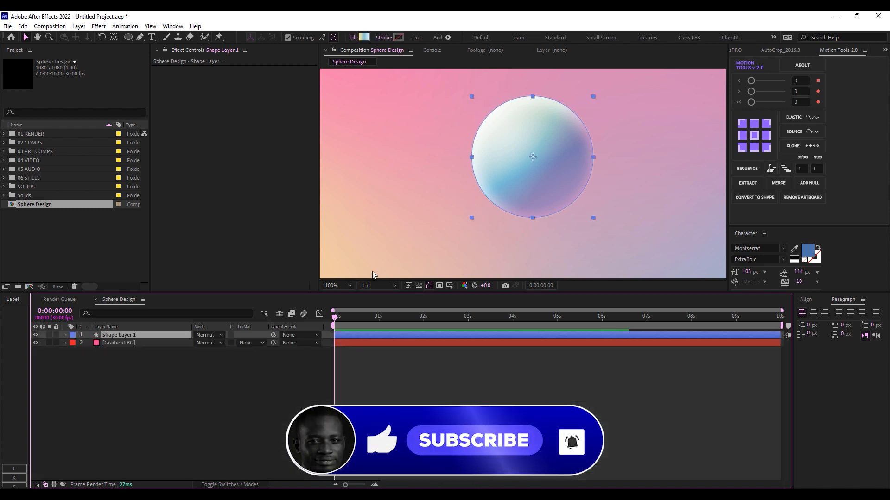
pyautogui.click(336, 285)
pyautogui.click(342, 296)
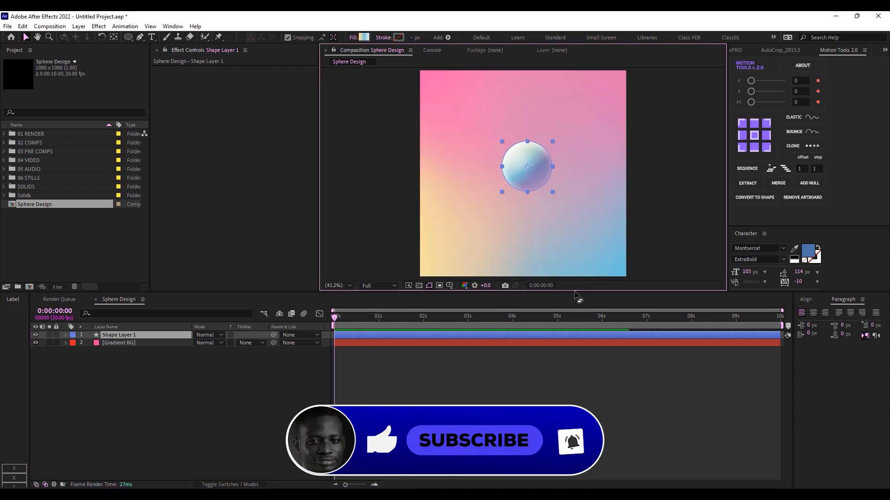
pyautogui.moveTo(527, 171); pyautogui.dragTo(599, 255)
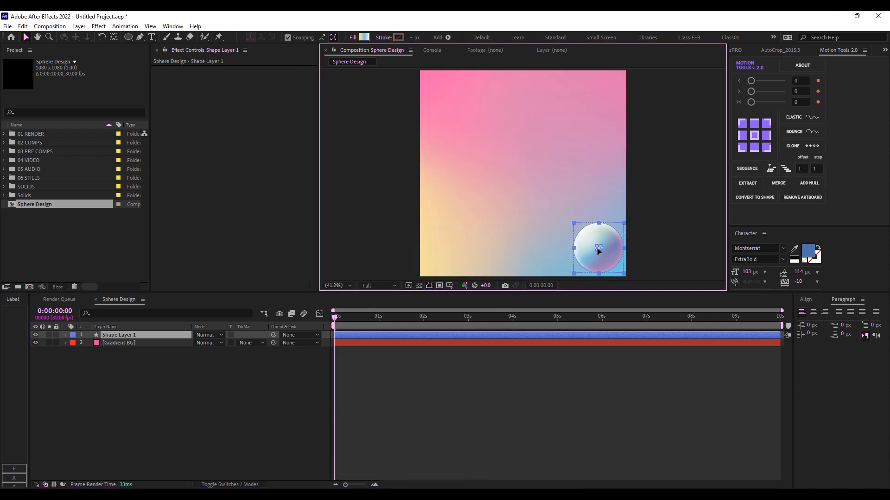
pyautogui.moveTo(624, 225); pyautogui.dragTo(628, 223)
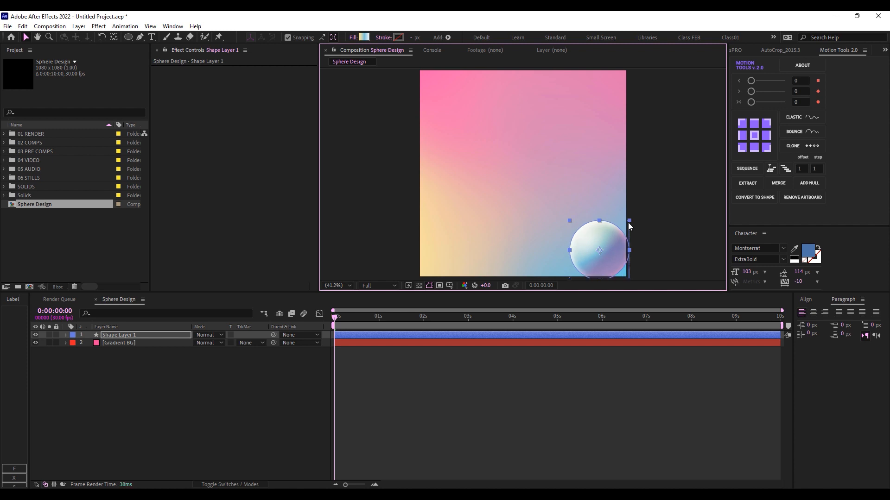
pyautogui.moveTo(600, 259); pyautogui.dragTo(603, 250)
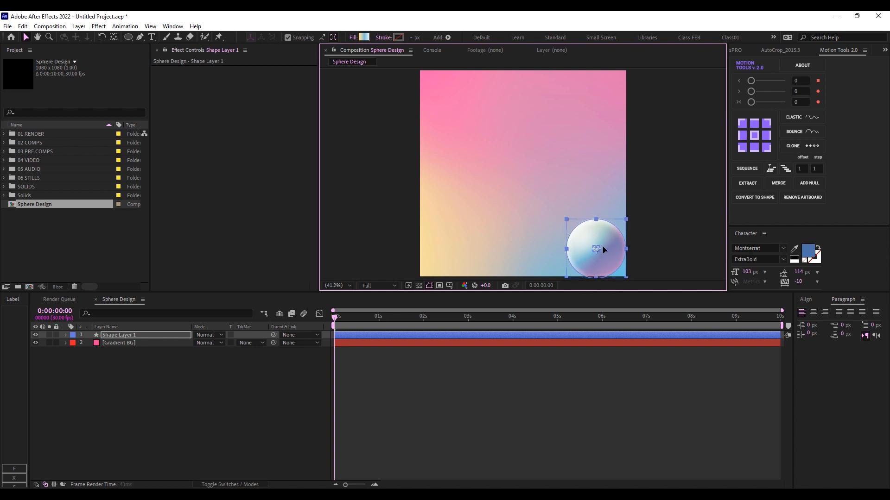
pyautogui.click(671, 236)
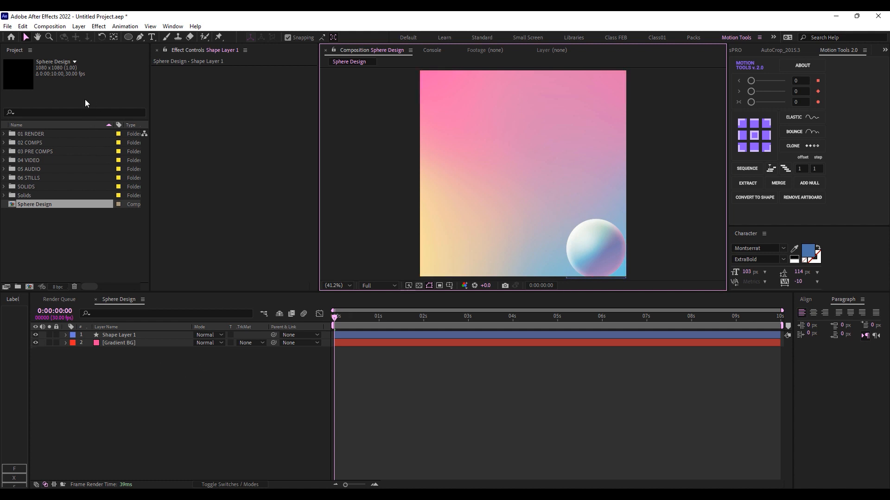
# - Duplicate the sphere twice with snapping turned off, placing smaller copies just right of the canvas centre and near its upper-right corner
pyautogui.click(128, 336)
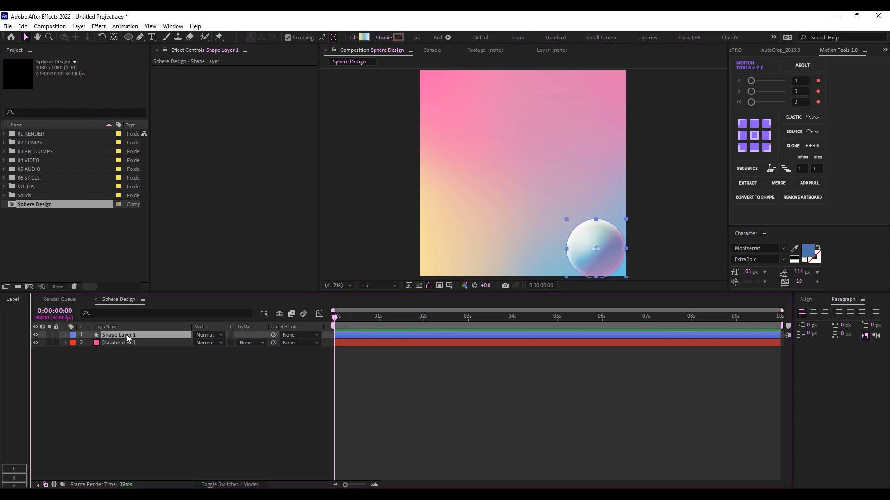
pyautogui.hotkey('ctrl', 'd')
pyautogui.moveTo(596, 249); pyautogui.dragTo(548, 161)
pyautogui.scroll(2, 567, 172)
pyautogui.moveTo(578, 190); pyautogui.dragTo(568, 132)
pyautogui.scroll(-2, 566, 172)
pyautogui.click(639, 181)
pyautogui.scroll(1, 528, 149)
pyautogui.click(287, 37)
pyautogui.scroll(-2, 548, 177)
pyautogui.hotkey('ctrl', 'd')
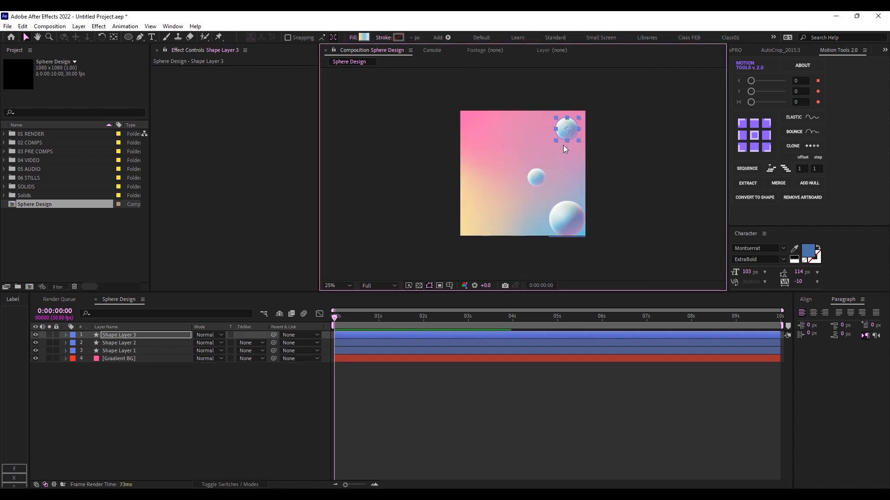
# - Change the first colour stop of the upper-right sphere's gradient fill to pink E981B8
pyautogui.click(364, 37)
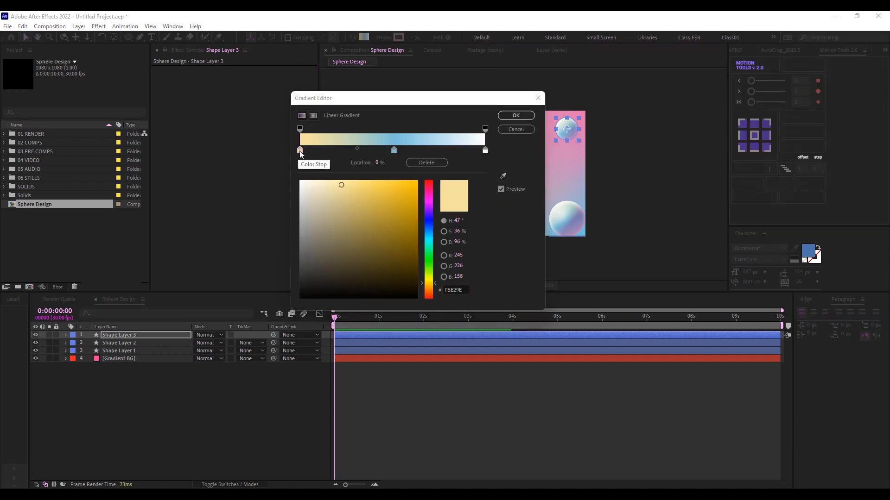
pyautogui.click(458, 292)
pyautogui.write('E981B8')
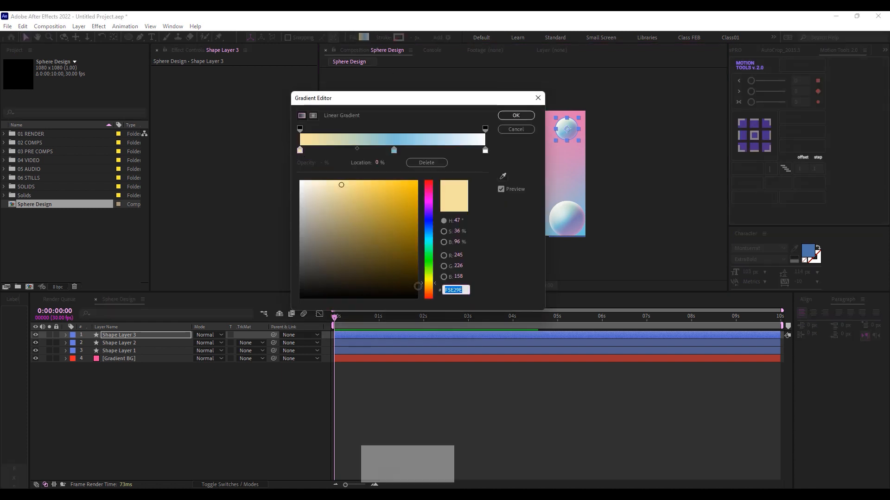
pyautogui.press('Return')
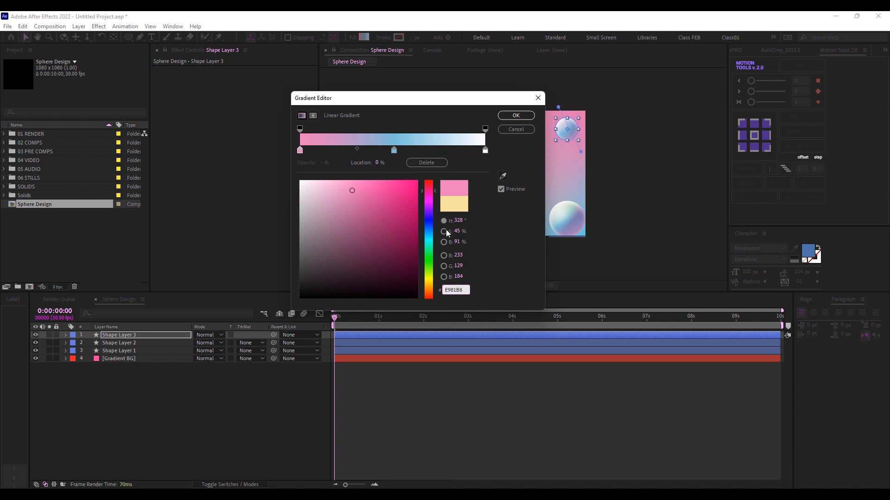
pyautogui.click(516, 116)
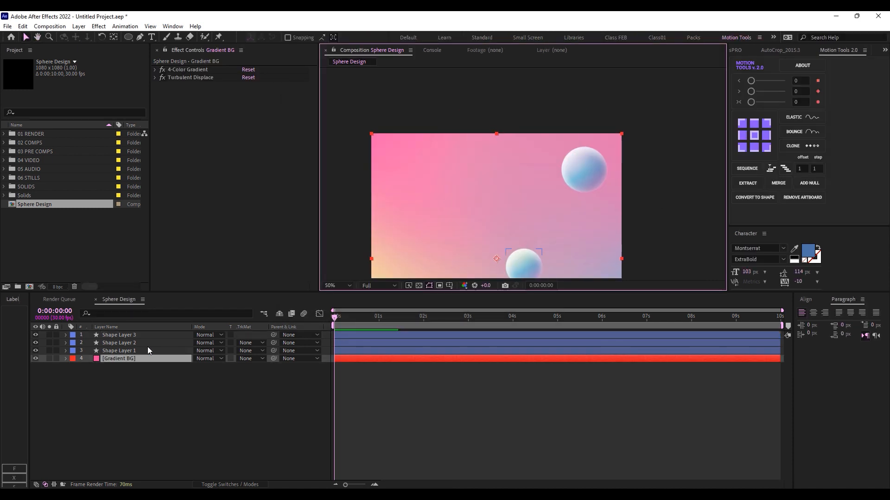
# - Reorient the upper-right sphere's gradient, placing its start point just off the sphere's left edge and its end point beyond the canvas's upper-right corner
pyautogui.click(119, 335)
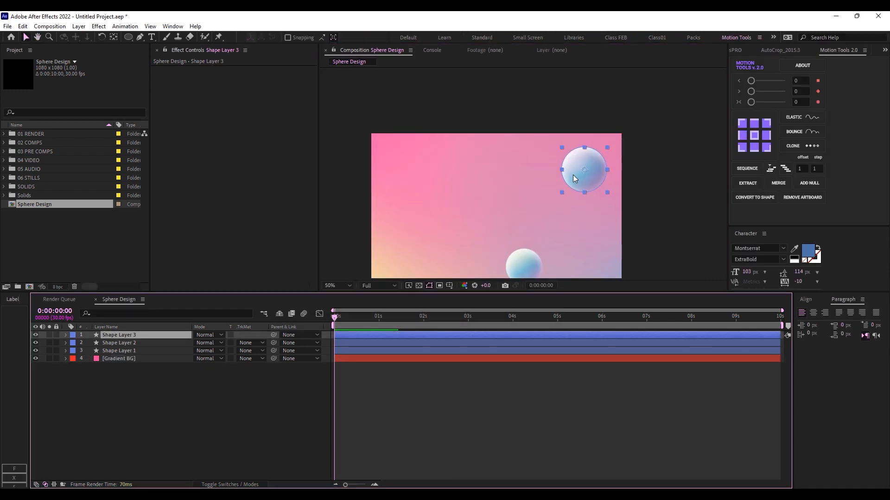
pyautogui.click(66, 335)
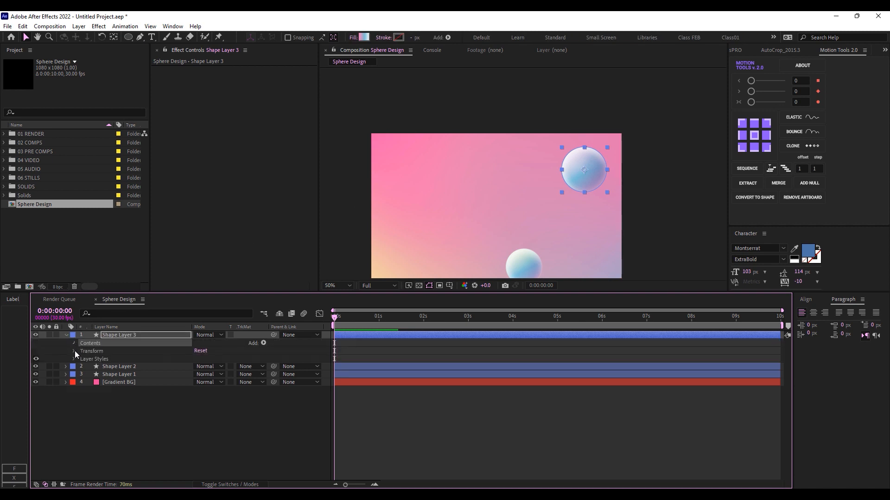
pyautogui.click(95, 353)
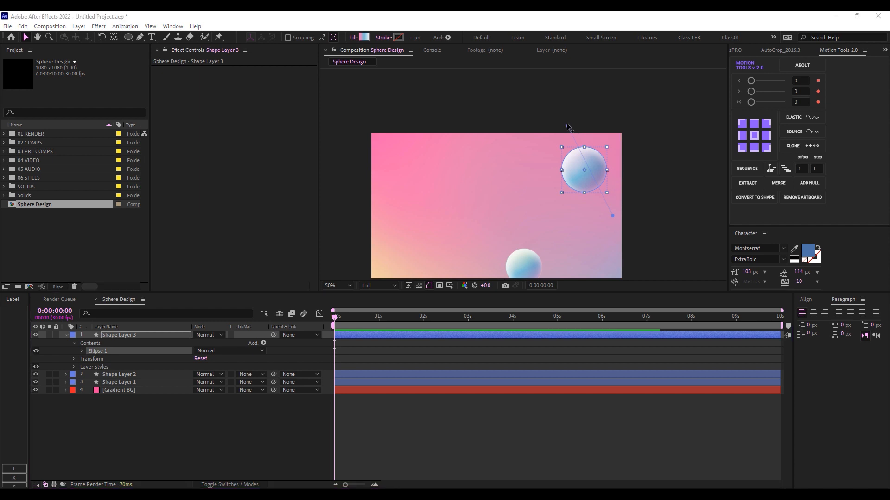
pyautogui.moveTo(567, 127)
pyautogui.mouseDown()
pyautogui.moveTo(578, 172)
pyautogui.moveTo(562, 171)
pyautogui.mouseUp()
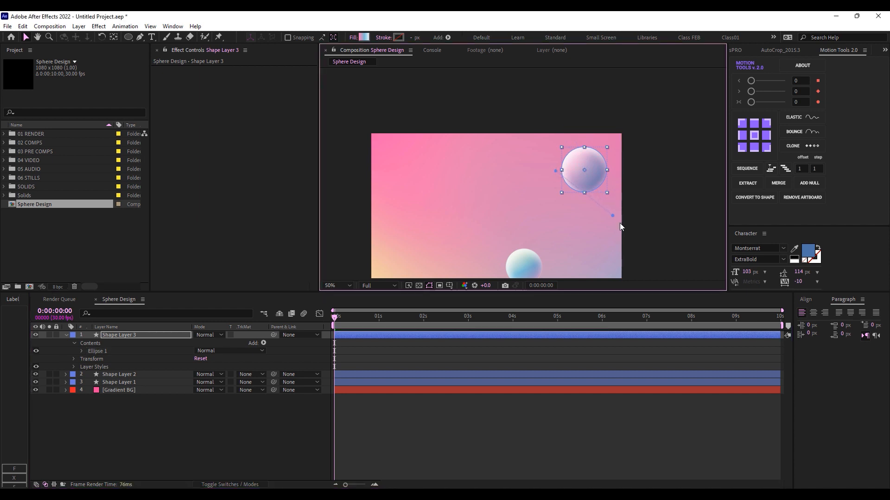
pyautogui.moveTo(613, 215); pyautogui.dragTo(637, 124)
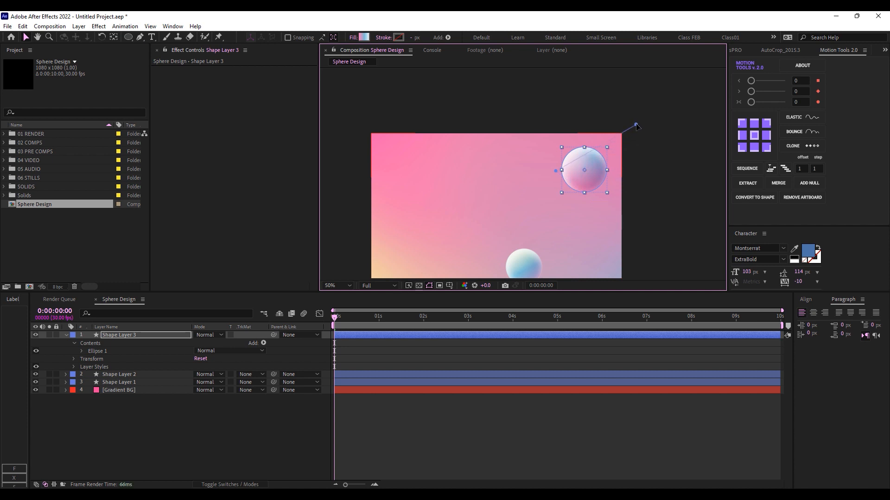
pyautogui.click(522, 430)
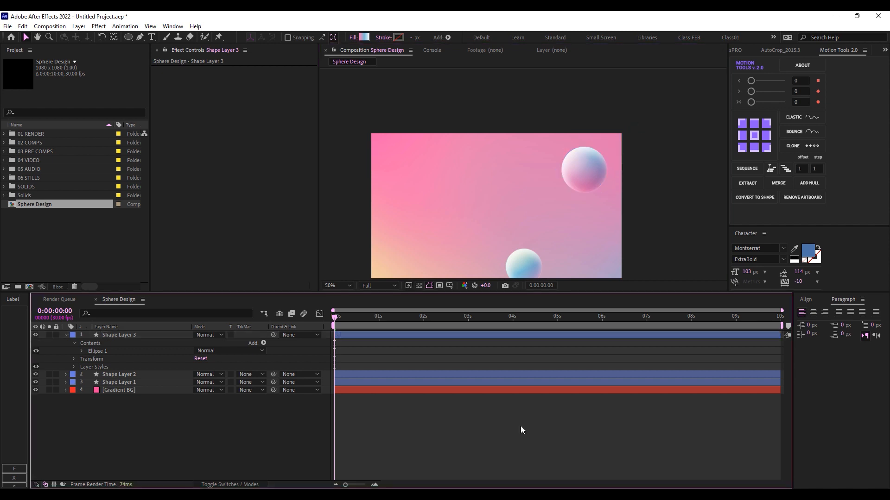
# - Duplicate the lower-right sphere, bring the copy to the top of the layer stack, and place it enlarged in the canvas's upper-left corner
pyautogui.scroll(-3, 541, 189)
pyautogui.click(344, 286)
pyautogui.click(346, 295)
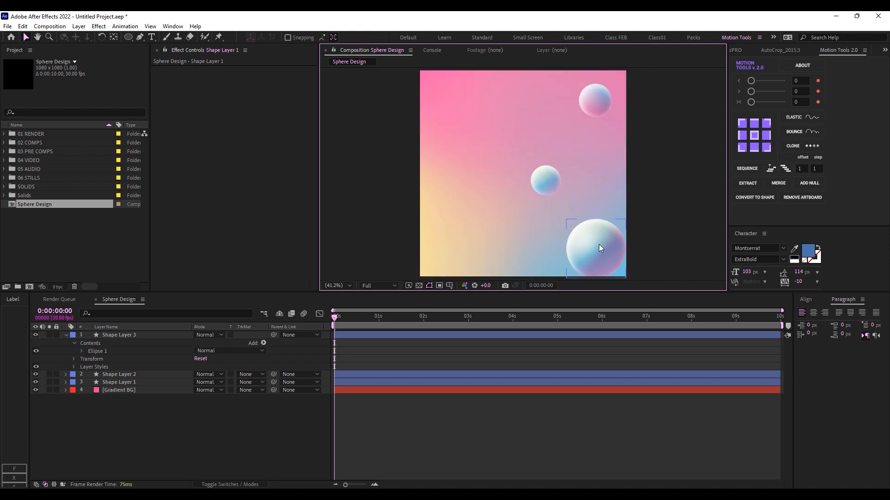
pyautogui.click(598, 247)
pyautogui.hotkey('ctrl', 'd')
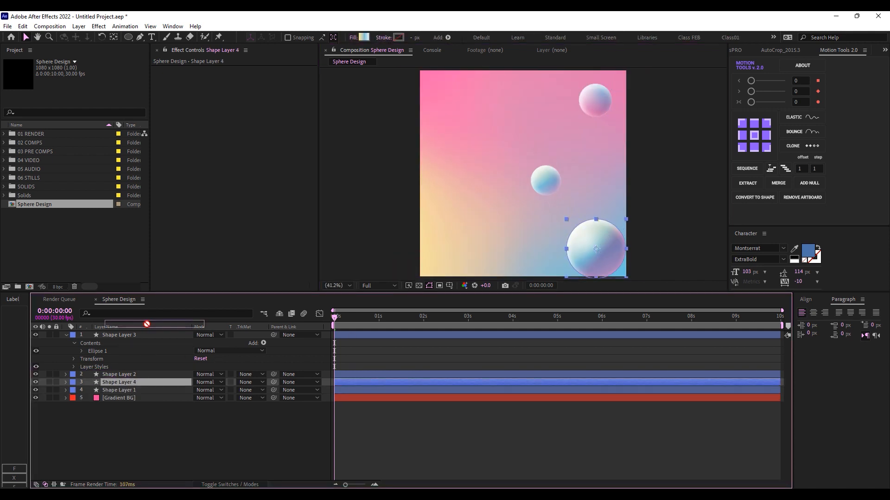
pyautogui.moveTo(146, 334); pyautogui.dragTo(147, 335)
pyautogui.moveTo(602, 252); pyautogui.dragTo(442, 94)
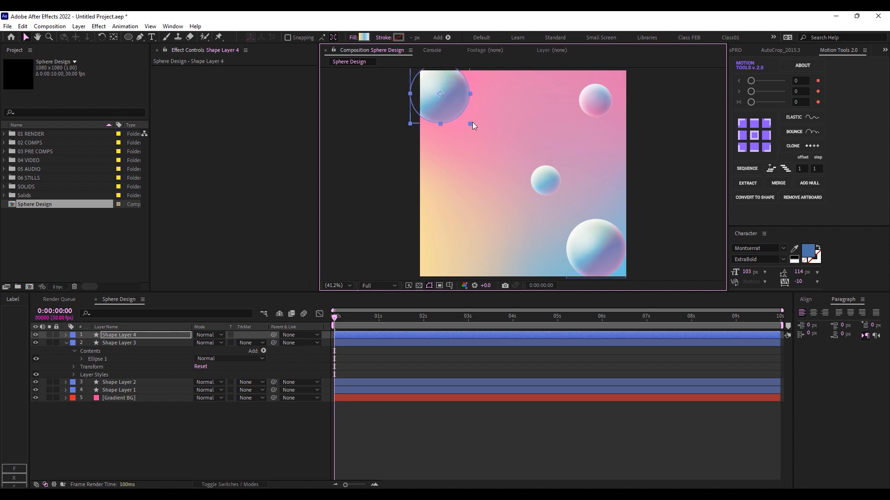
pyautogui.moveTo(470, 123); pyautogui.dragTo(479, 133)
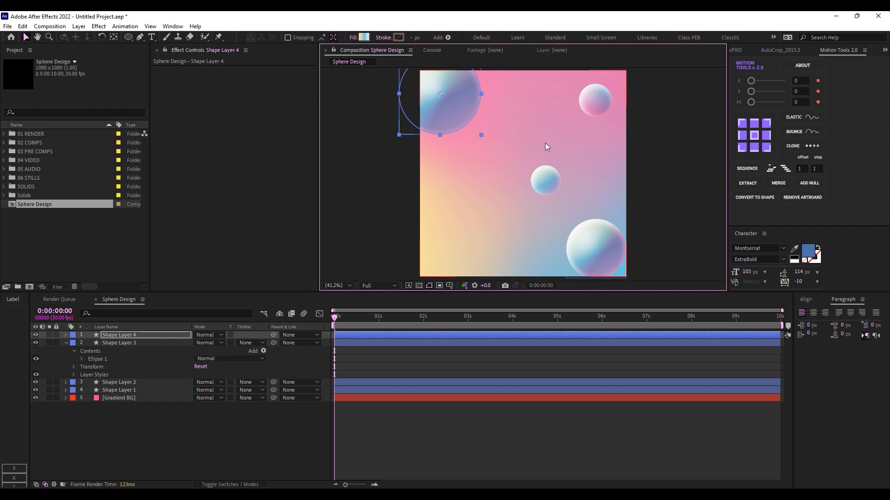
# - Set the first colour stop of the upper-left sphere's gradient fill to E981B8 and the middle stop to F967B4
pyautogui.click(365, 38)
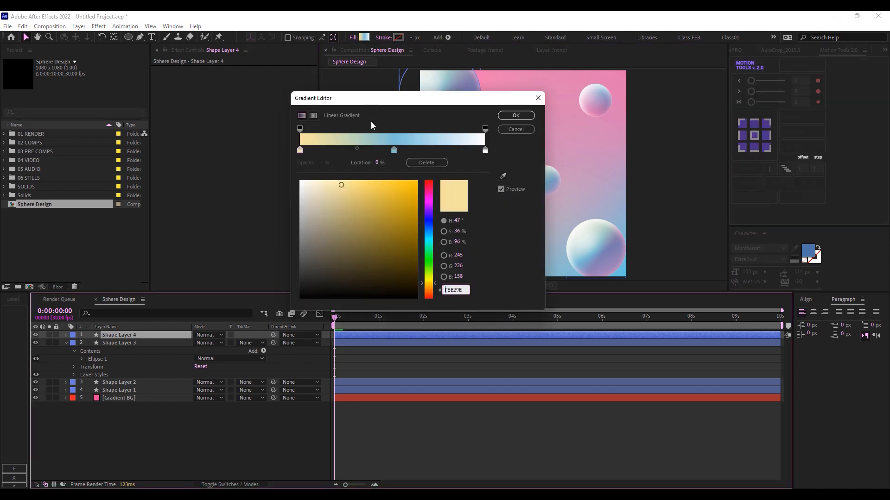
pyautogui.click(301, 151)
pyautogui.click(456, 289)
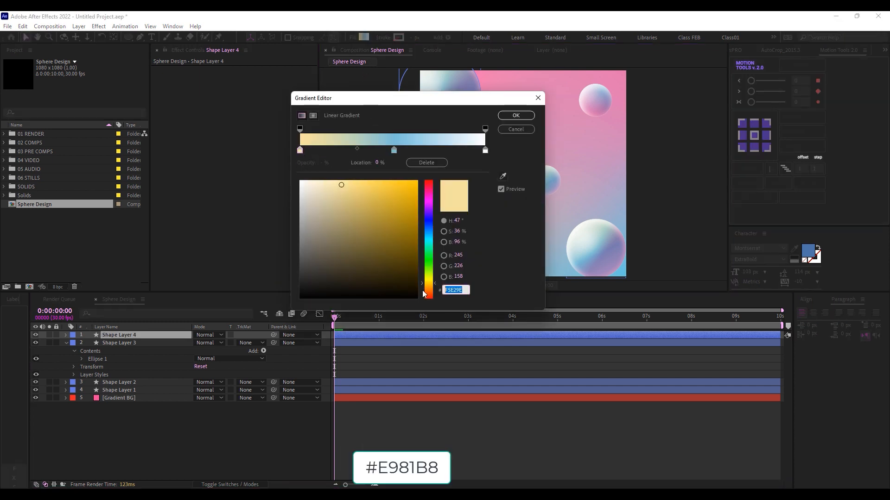
pyautogui.write('E981B8')
pyautogui.press('Return')
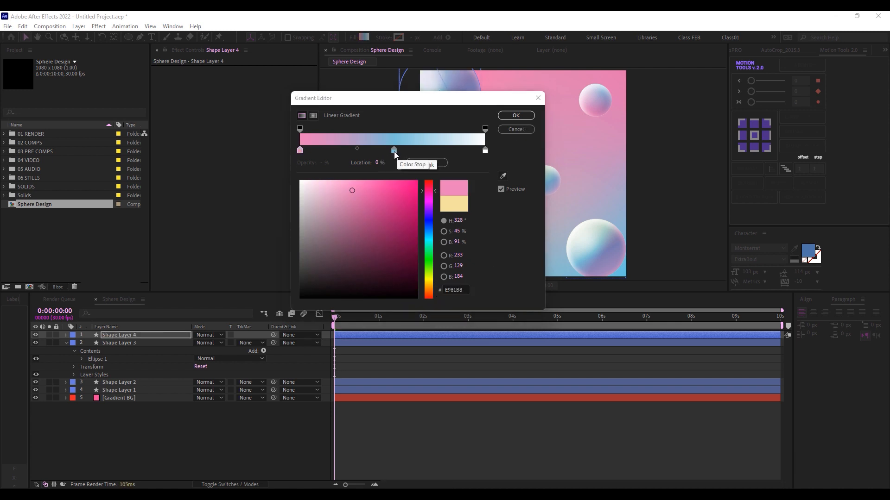
pyautogui.click(394, 150)
pyautogui.click(450, 289)
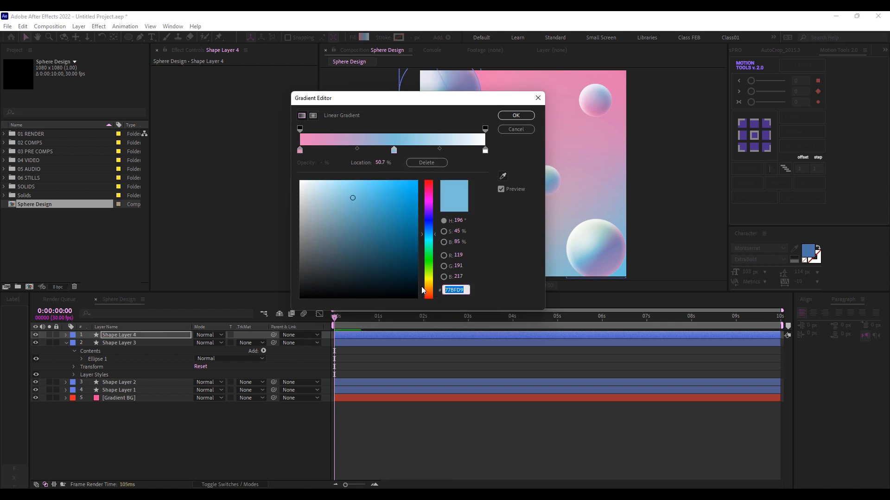
pyautogui.write('F967B4')
pyautogui.press('Return')
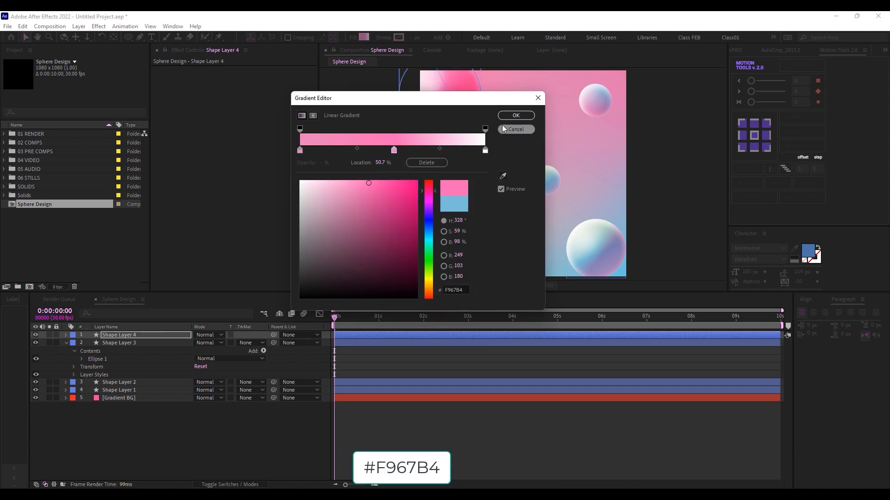
pyautogui.click(338, 150)
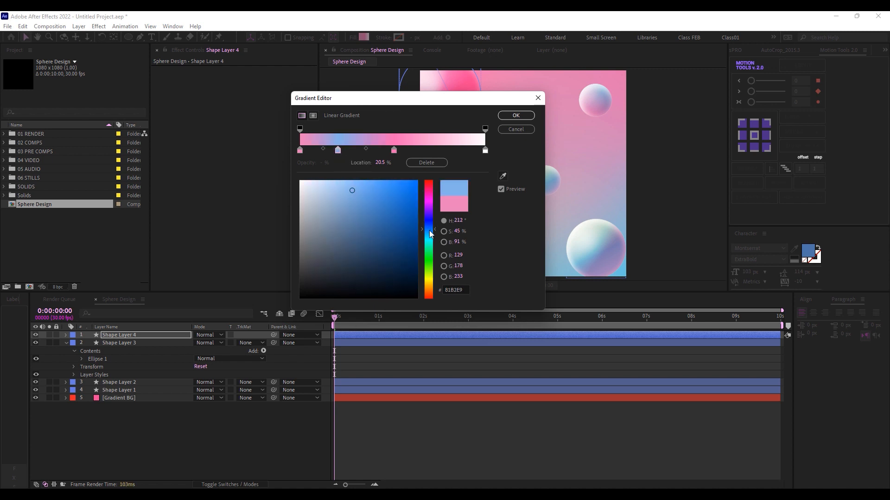
pyautogui.click(403, 208)
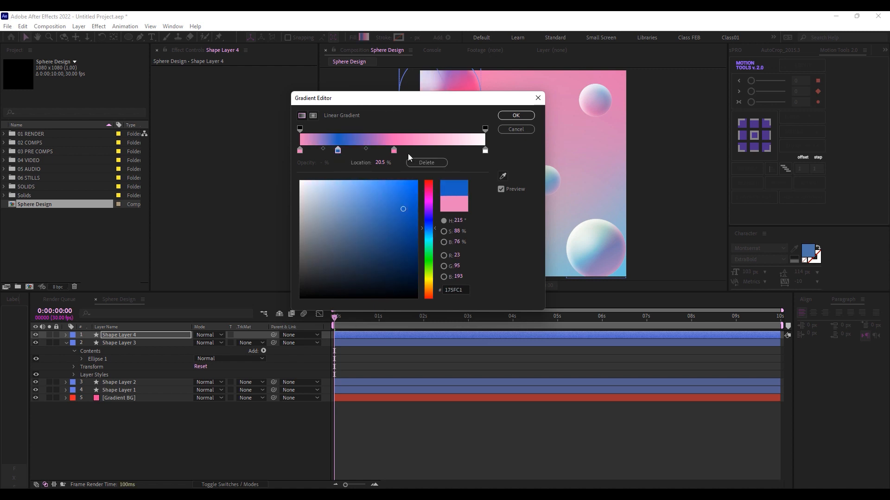
pyautogui.click(450, 150)
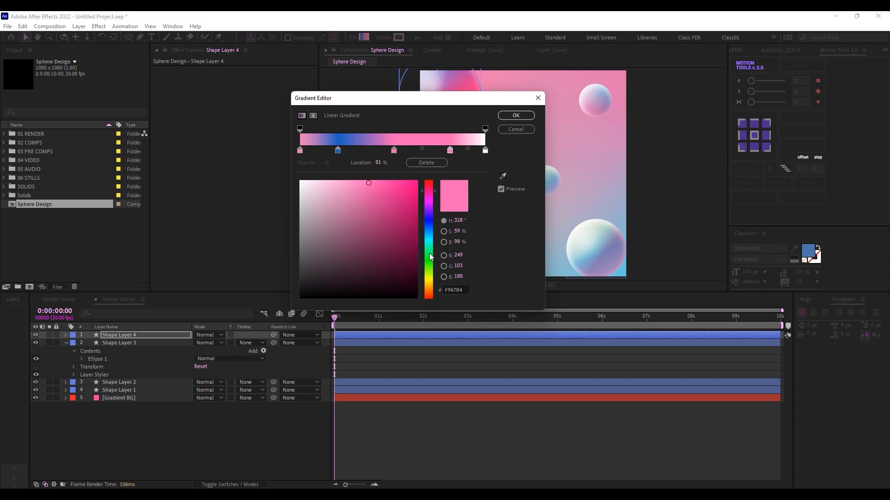
pyautogui.moveTo(429, 254); pyautogui.dragTo(429, 268)
pyautogui.click(395, 232)
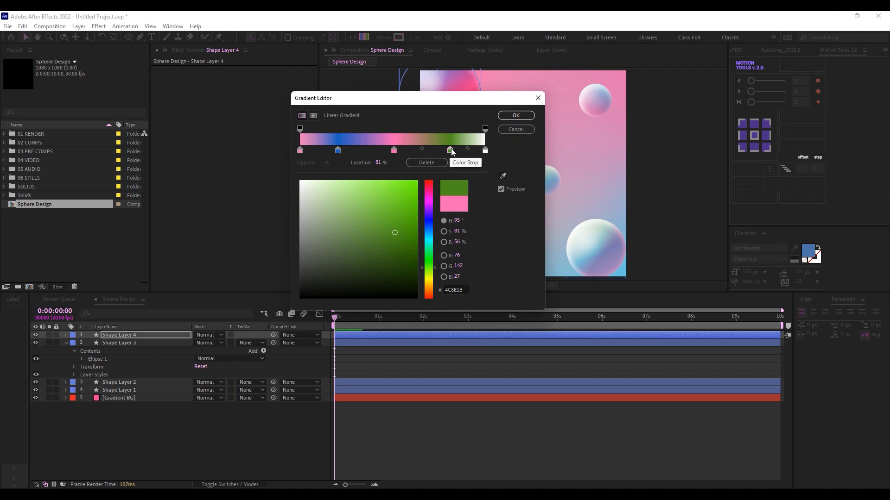
pyautogui.moveTo(450, 151); pyautogui.dragTo(447, 174)
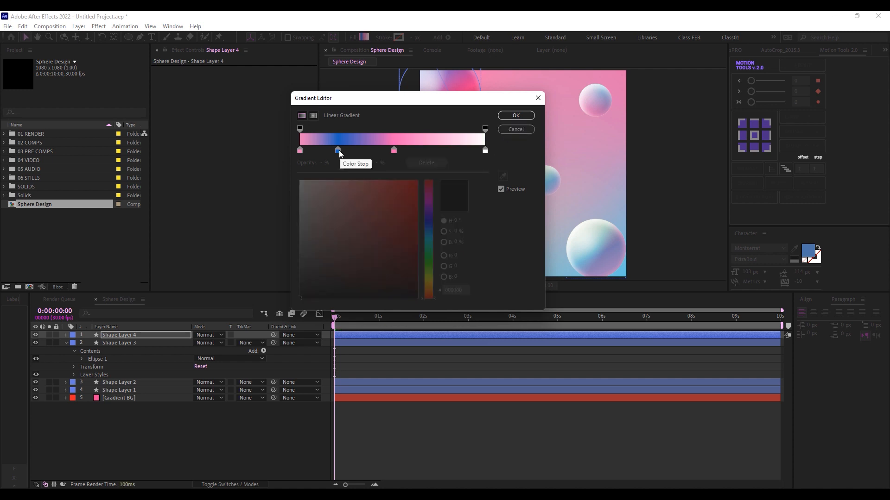
pyautogui.moveTo(337, 155); pyautogui.dragTo(339, 179)
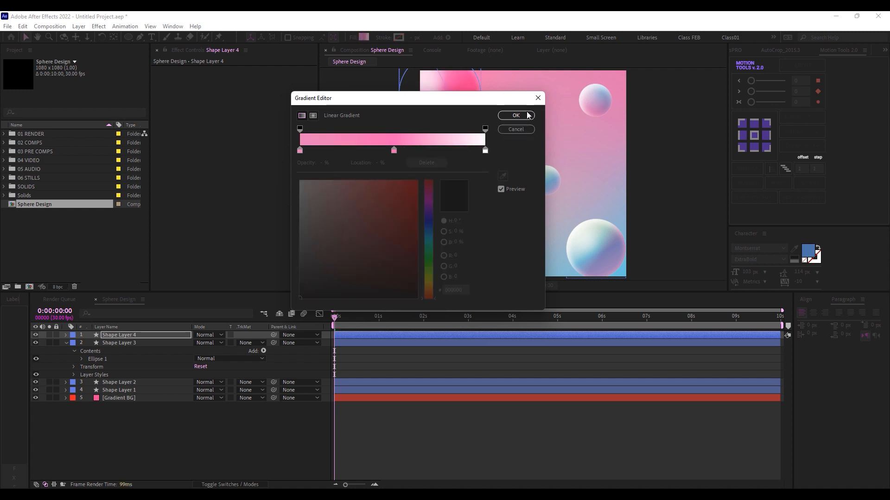
# - Apply the gradient colours, then pull the upper-left sphere's gradient end point close to its lower-right edge and nudge the start point above the canvas
pyautogui.click(515, 117)
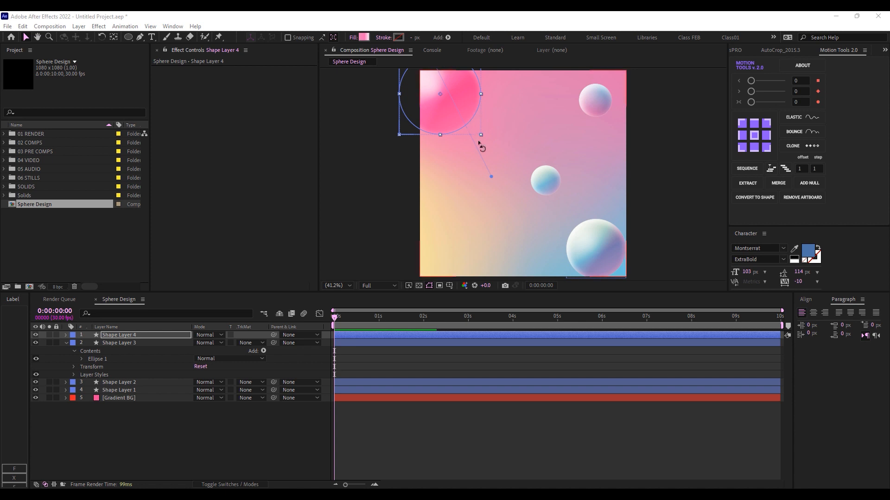
pyautogui.press(',')
pyautogui.press(',')
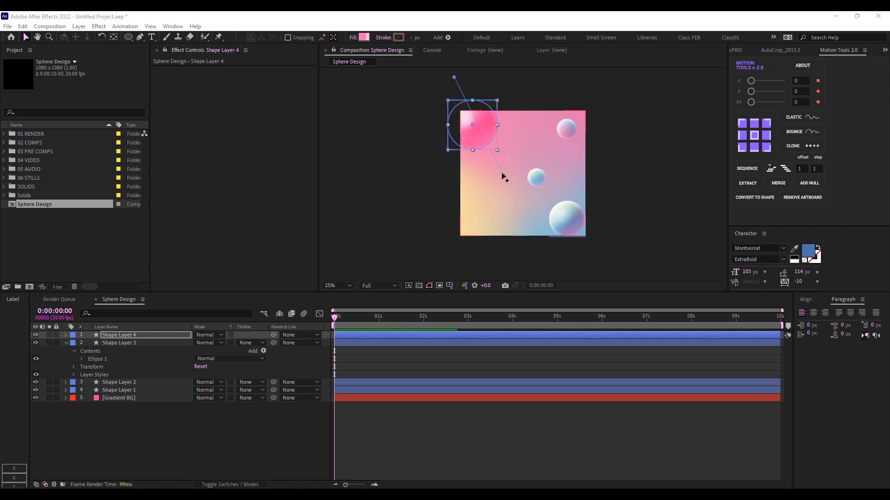
pyautogui.moveTo(503, 176); pyautogui.dragTo(499, 159)
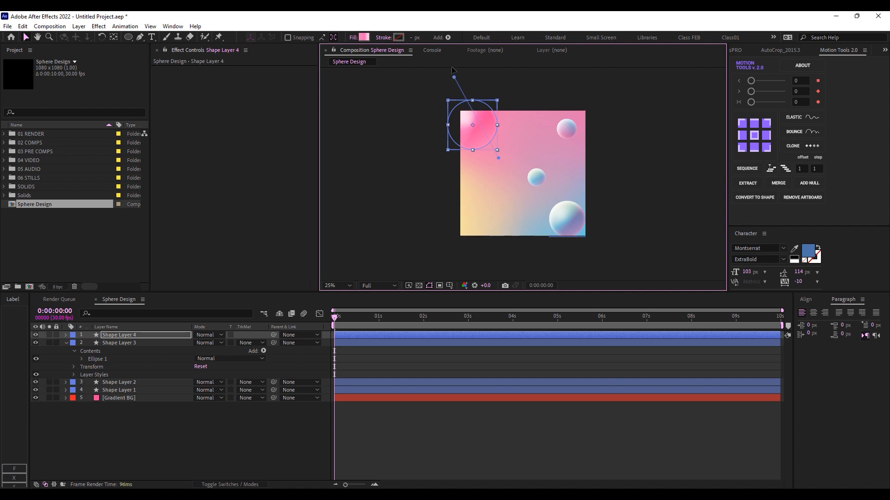
pyautogui.moveTo(454, 77)
pyautogui.mouseDown()
pyautogui.moveTo(444, 54)
pyautogui.moveTo(458, 79)
pyautogui.mouseUp()
pyautogui.click(346, 285)
pyautogui.click(351, 294)
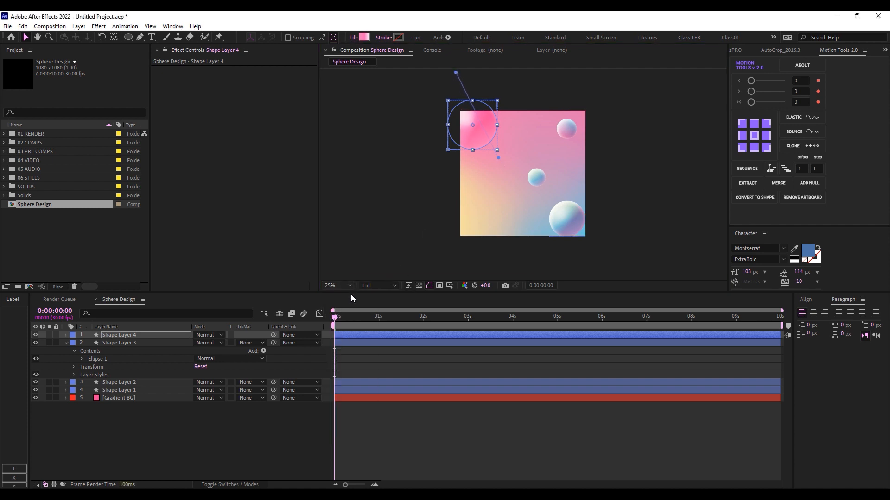
pyautogui.click(691, 165)
pyautogui.scroll(-2, 495, 153)
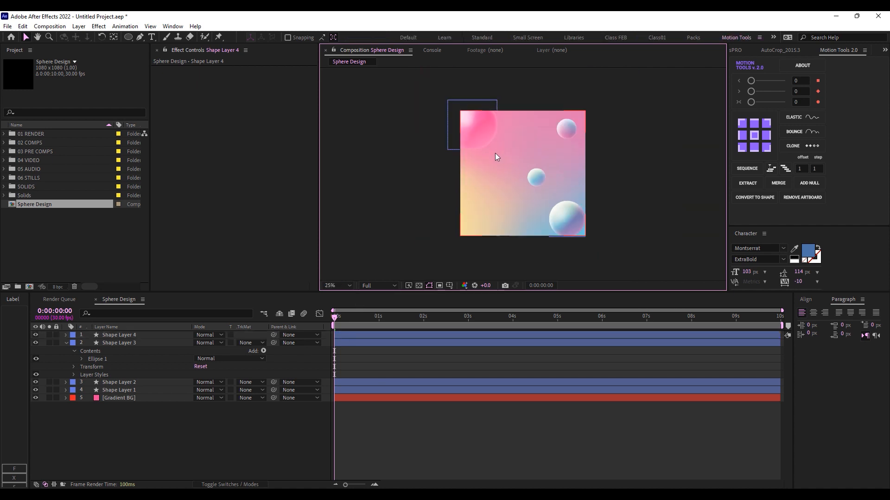
# - Enlarge the upper-left pink sphere a little more, keeping it partly outside the canvas corner
pyautogui.scroll(2, 497, 155)
pyautogui.scroll(-2, 480, 128)
pyautogui.click(477, 125)
pyautogui.moveTo(498, 150); pyautogui.dragTo(505, 156)
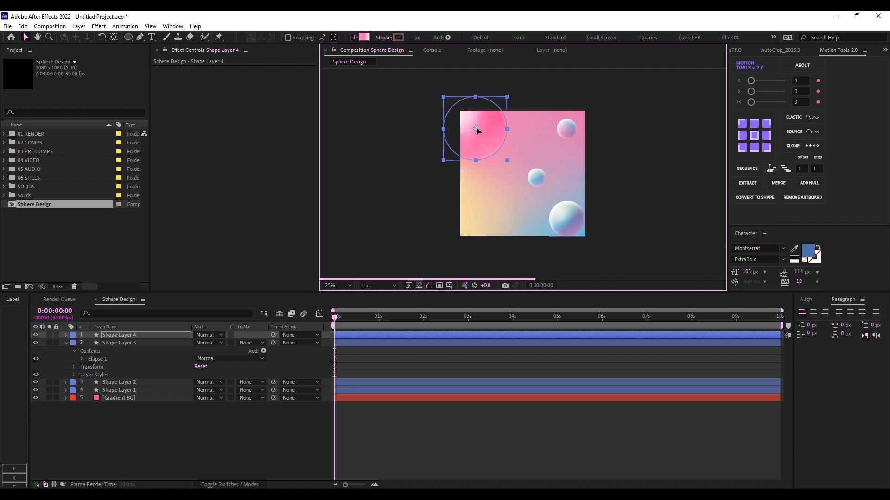
pyautogui.click(616, 140)
# - Duplicate the upper-left pink sphere, move the copy straight down to the canvas's lower-left corner, and shrink it to about half size
pyautogui.click(480, 132)
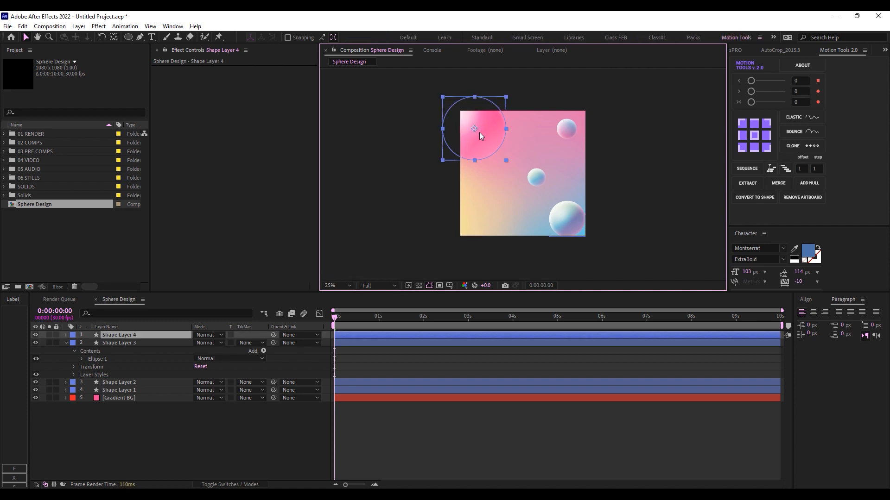
pyautogui.hotkey('ctrl', 'd')
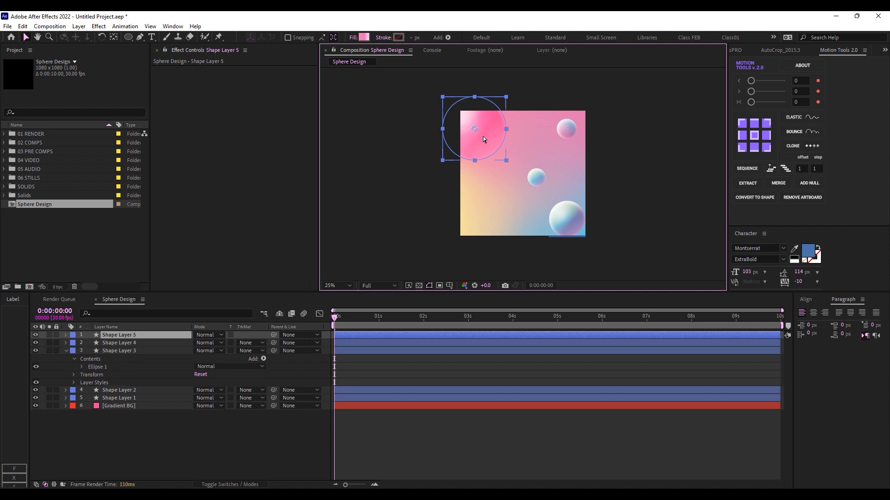
pyautogui.moveTo(482, 134); pyautogui.dragTo(482, 227)
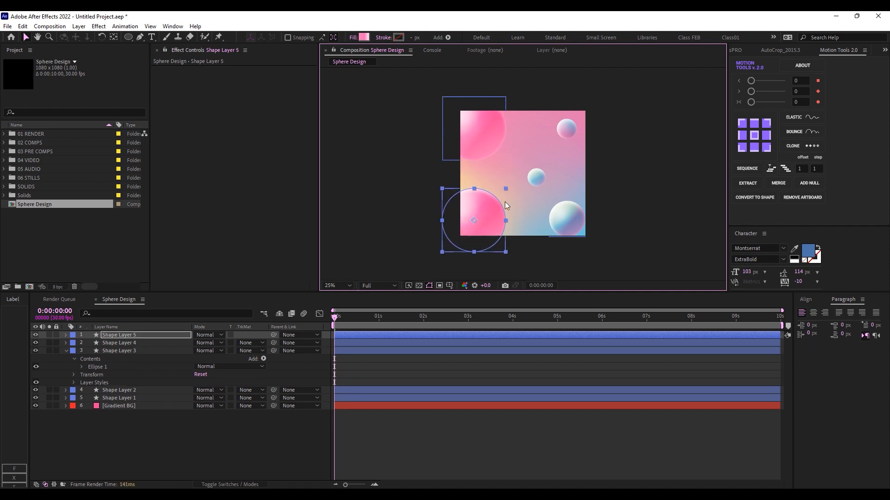
pyautogui.moveTo(506, 189); pyautogui.dragTo(490, 205)
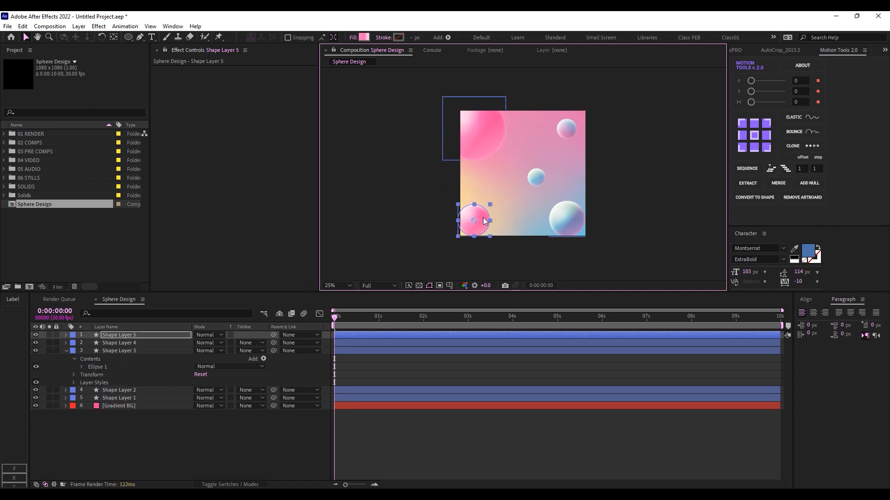
# - Change the middle colour stop of the lower-left sphere's gradient fill to pale yellow FCE799
pyautogui.click(363, 37)
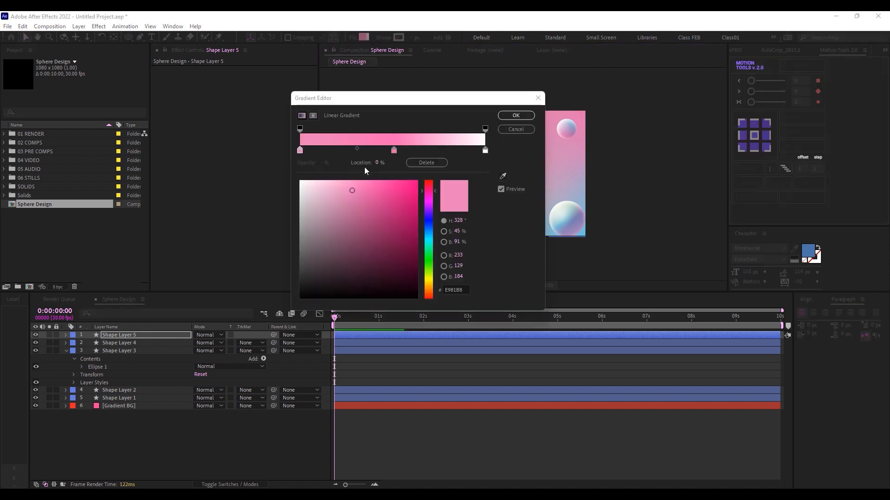
pyautogui.click(394, 151)
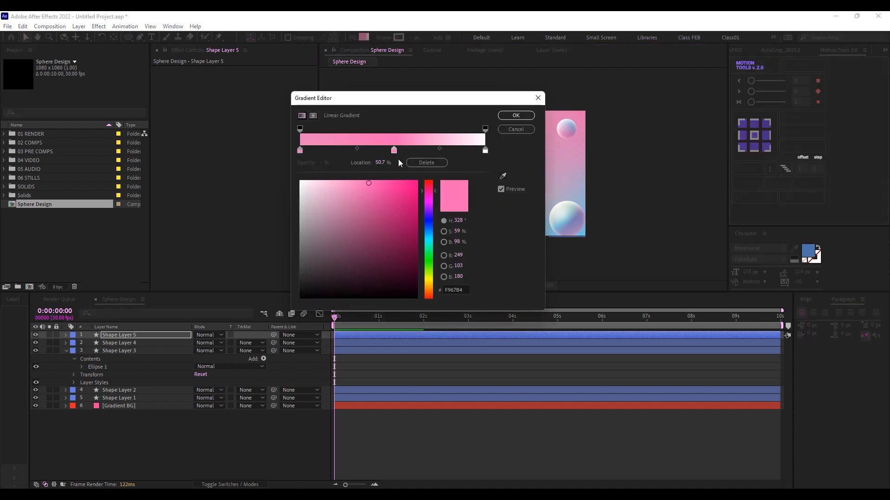
pyautogui.doubleClick(456, 290)
pyautogui.write('FCE799')
pyautogui.press('Return')
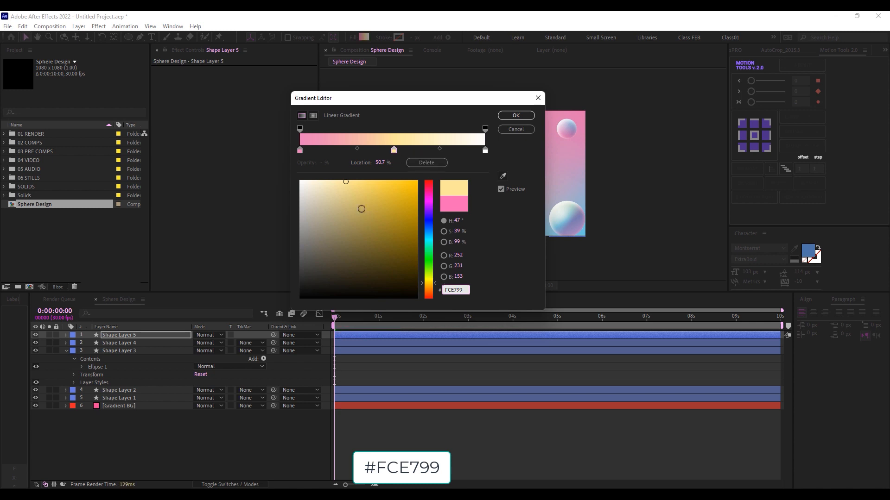
pyautogui.click(515, 115)
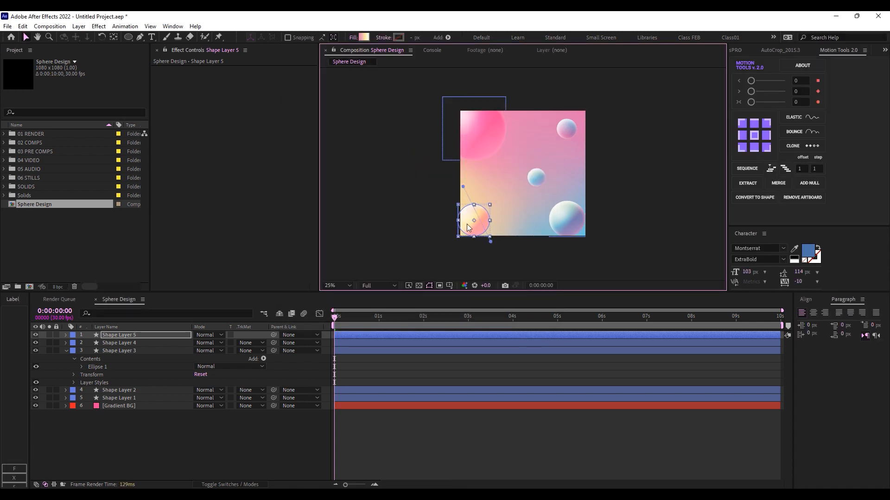
# - Shift the midpoint between the lower-left sphere's pink and yellow gradient stops towards the pink stop, to a location of 26.4%
pyautogui.click(364, 37)
pyautogui.click(354, 148)
pyautogui.moveTo(354, 149); pyautogui.dragTo(333, 150)
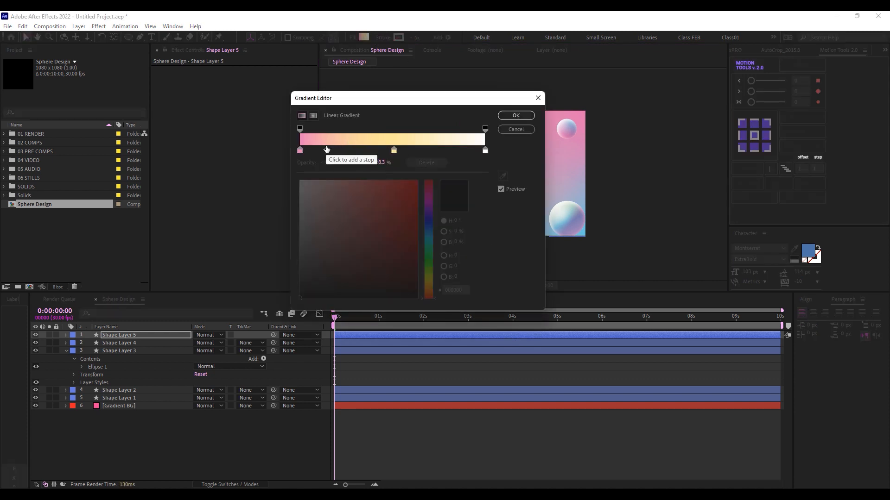
pyautogui.click(323, 149)
pyautogui.moveTo(323, 149); pyautogui.dragTo(326, 181)
pyautogui.click(394, 150)
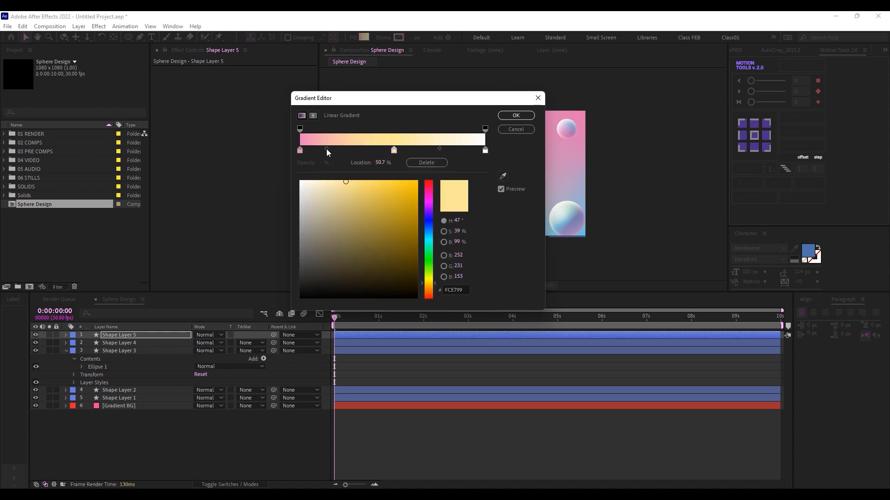
pyautogui.moveTo(326, 149); pyautogui.dragTo(324, 149)
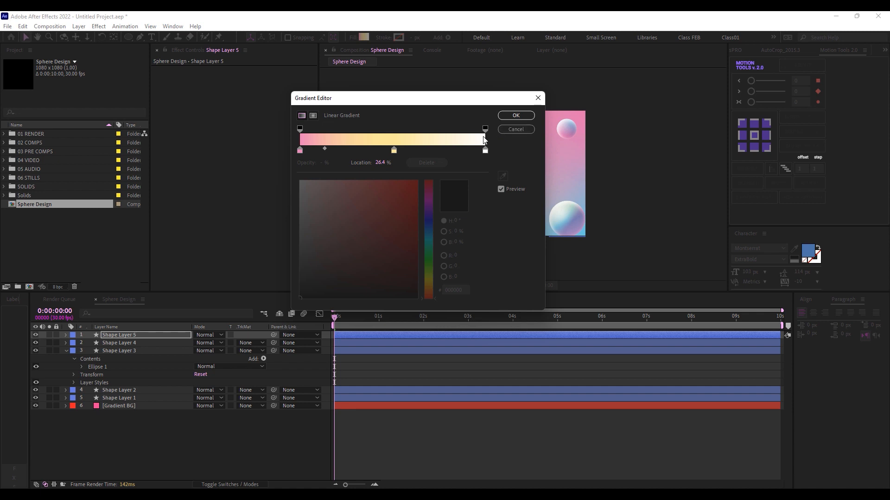
pyautogui.click(513, 115)
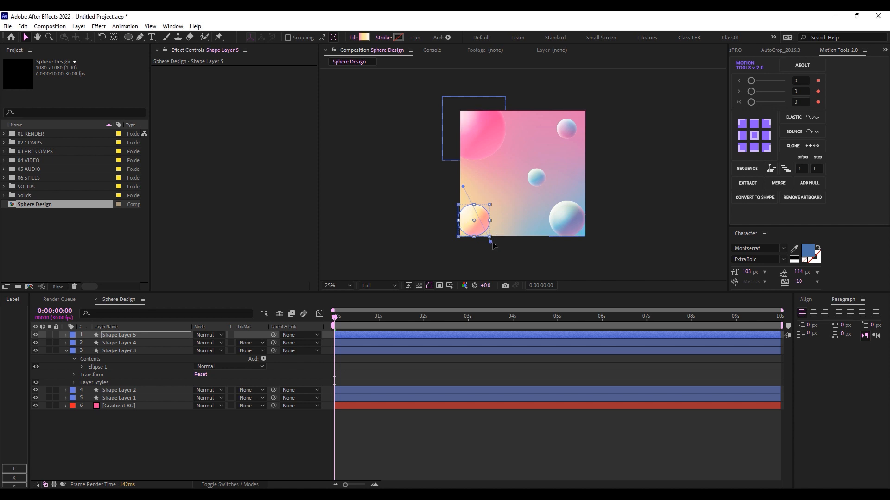
# - Stretch the lower-left sphere's gradient diagonally, with its end point below the canvas and its start point beyond the canvas's left edge
pyautogui.moveTo(491, 242); pyautogui.dragTo(514, 264)
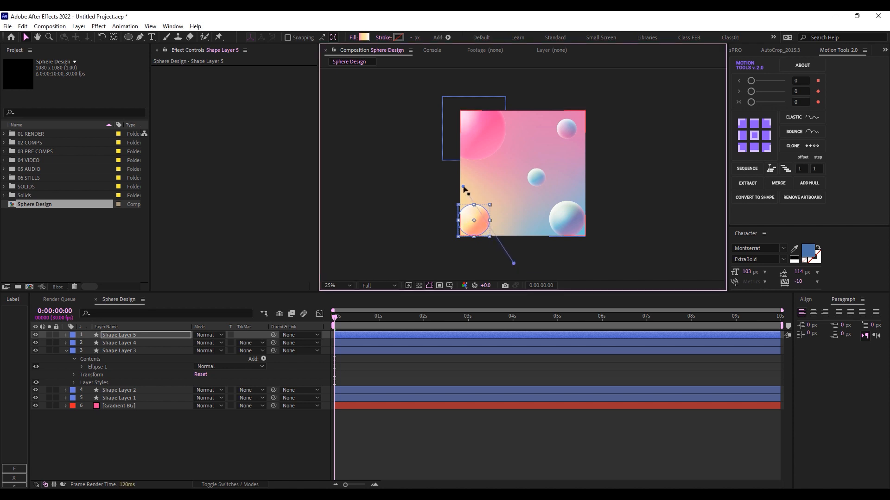
pyautogui.moveTo(463, 186); pyautogui.dragTo(427, 173)
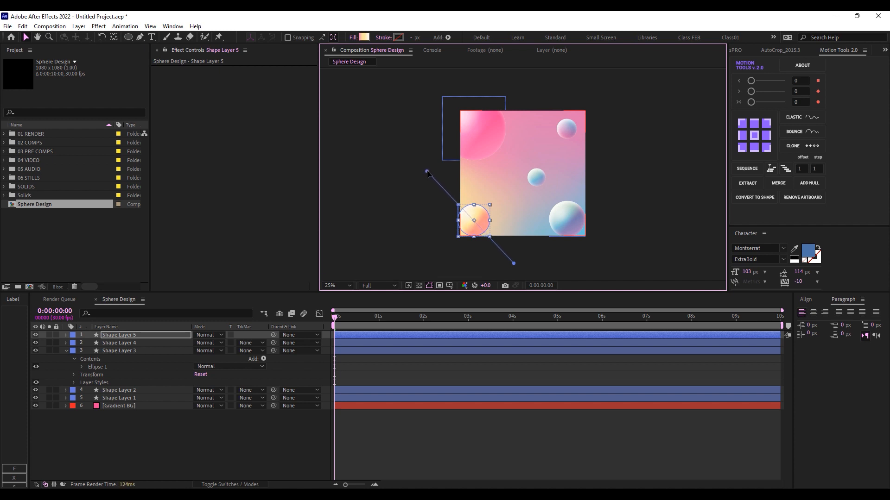
# - Finish adjusting the lower-left sphere's gradient and change its layer label colour to Yellow
pyautogui.moveTo(513, 263); pyautogui.dragTo(512, 263)
pyautogui.click(503, 260)
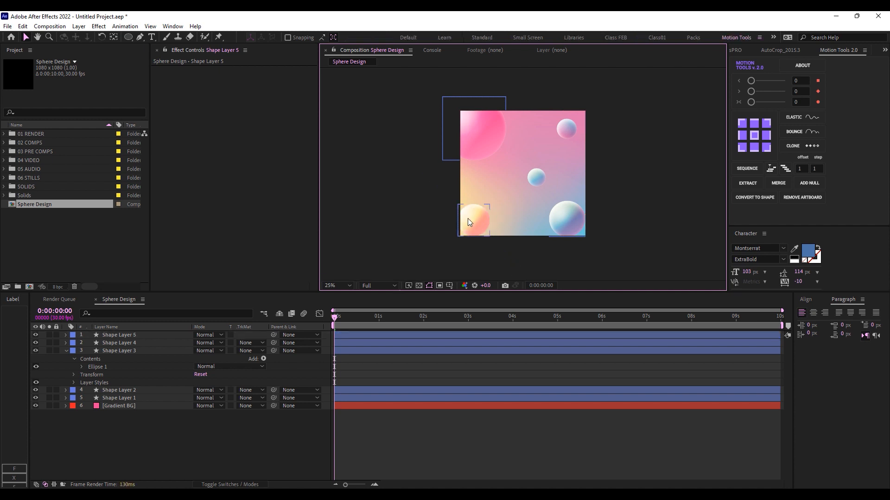
pyautogui.click(479, 224)
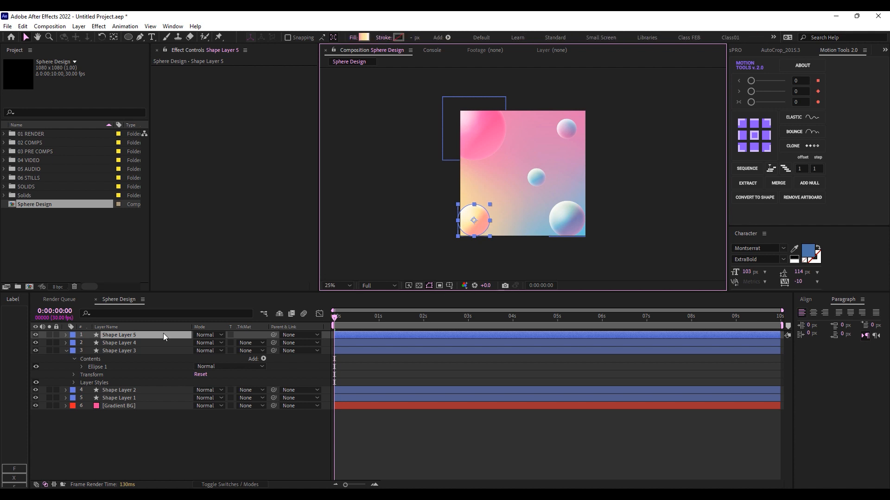
pyautogui.click(73, 335)
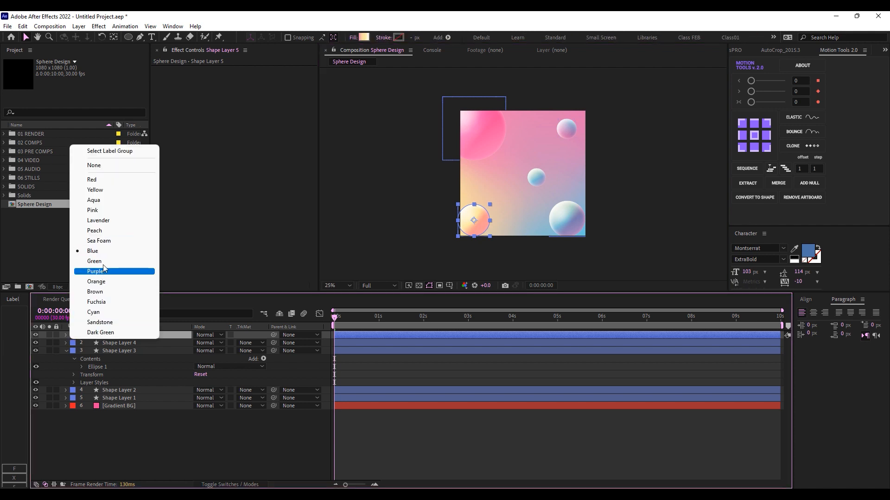
pyautogui.click(95, 190)
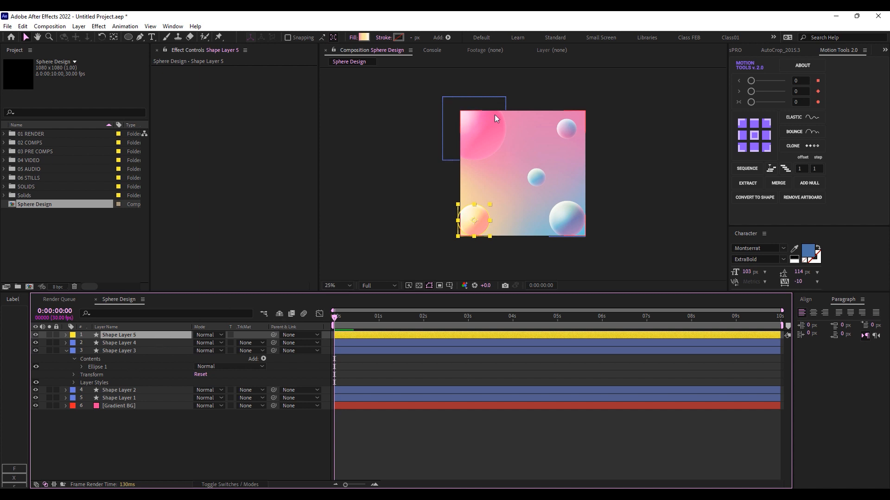
# - Duplicate the lower-left yellow sphere, move the copy just below and left of the small blue sphere, and shrink it to about half size
pyautogui.hotkey('ctrl', 'd')
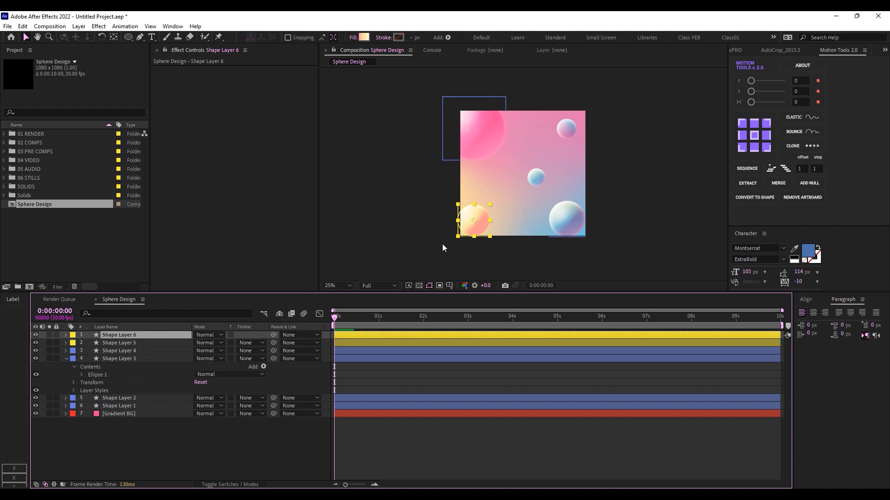
pyautogui.moveTo(471, 221); pyautogui.dragTo(504, 196)
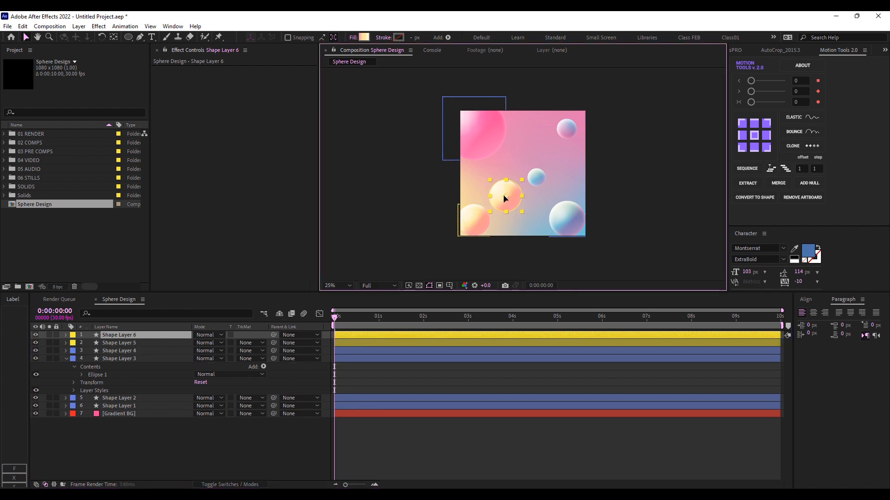
pyautogui.scroll(2, 520, 208)
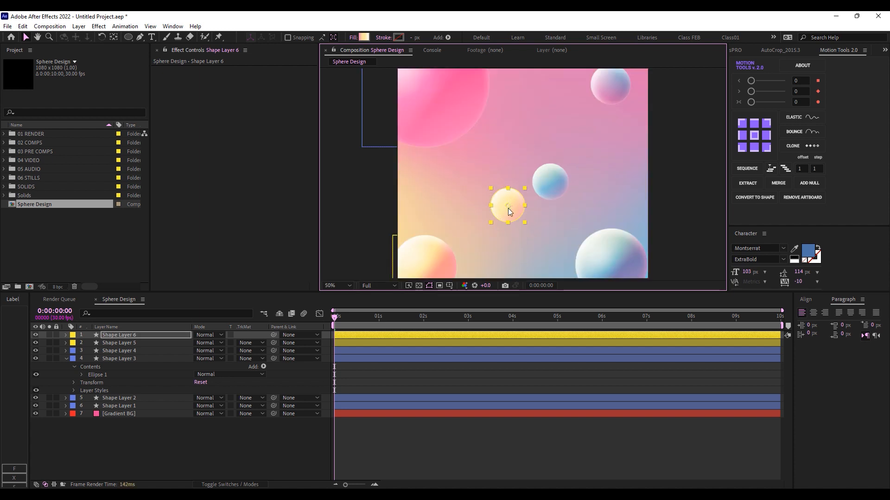
pyautogui.click(465, 438)
# - Shorten the small yellow sphere's diagonal gradient by moving its start and end points in close to the sphere
pyautogui.click(513, 206)
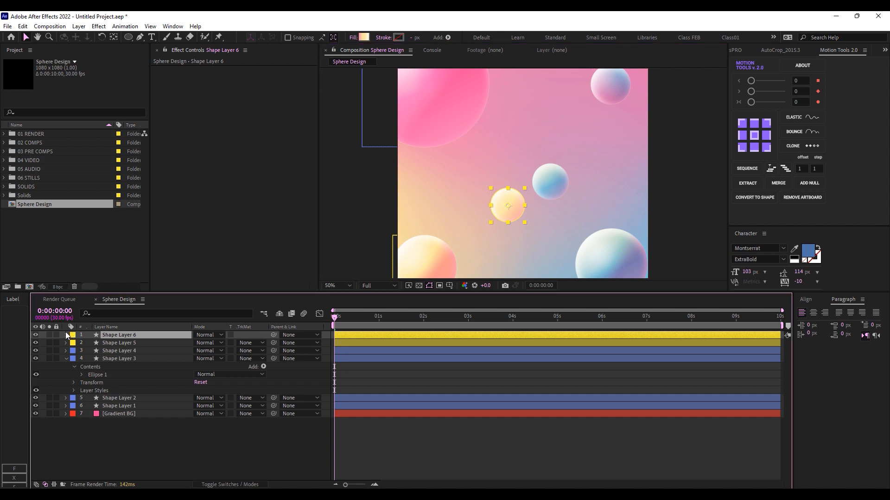
pyautogui.click(66, 334)
pyautogui.click(73, 343)
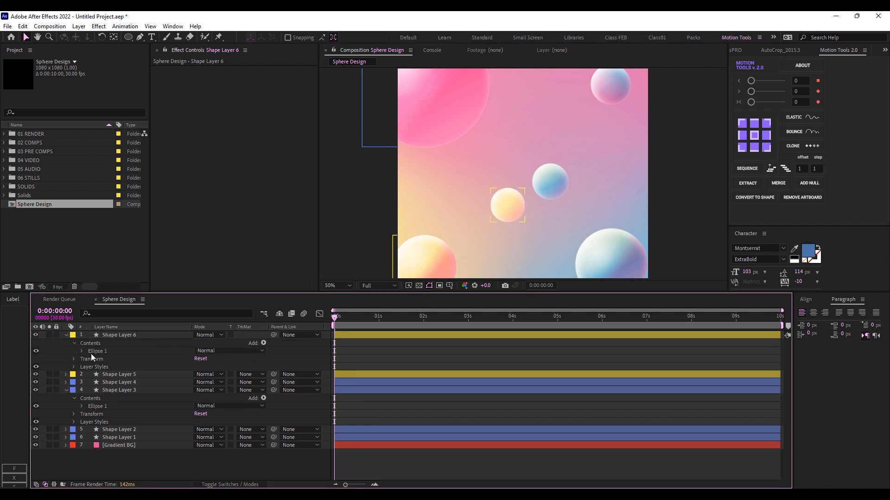
pyautogui.click(96, 351)
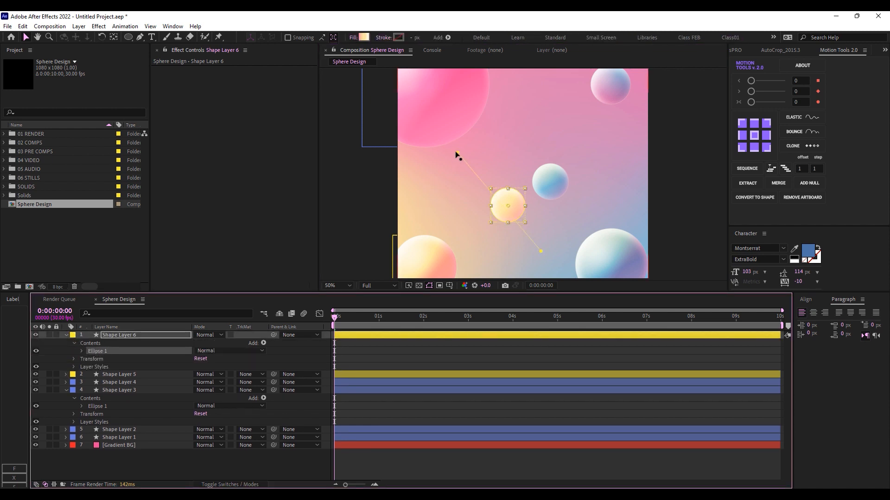
pyautogui.moveTo(460, 158); pyautogui.dragTo(482, 176)
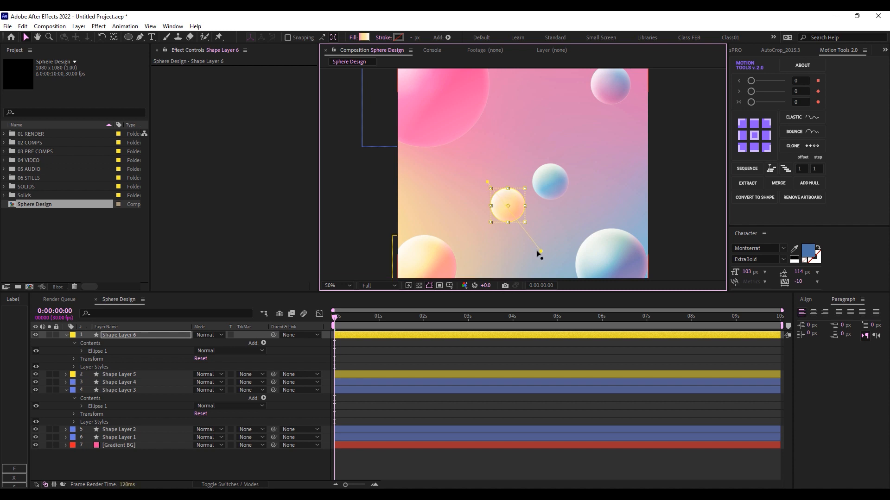
pyautogui.moveTo(540, 252); pyautogui.dragTo(562, 261)
pyautogui.moveTo(487, 182); pyautogui.dragTo(492, 184)
pyautogui.moveTo(562, 261); pyautogui.dragTo(536, 240)
pyautogui.moveTo(491, 184); pyautogui.dragTo(519, 238)
pyautogui.moveTo(519, 229)
pyautogui.mouseDown()
pyautogui.moveTo(515, 201)
pyautogui.moveTo(487, 181)
pyautogui.moveTo(483, 164)
pyautogui.moveTo(517, 229)
pyautogui.mouseUp()
pyautogui.scroll(-2, 529, 237)
pyautogui.click(624, 214)
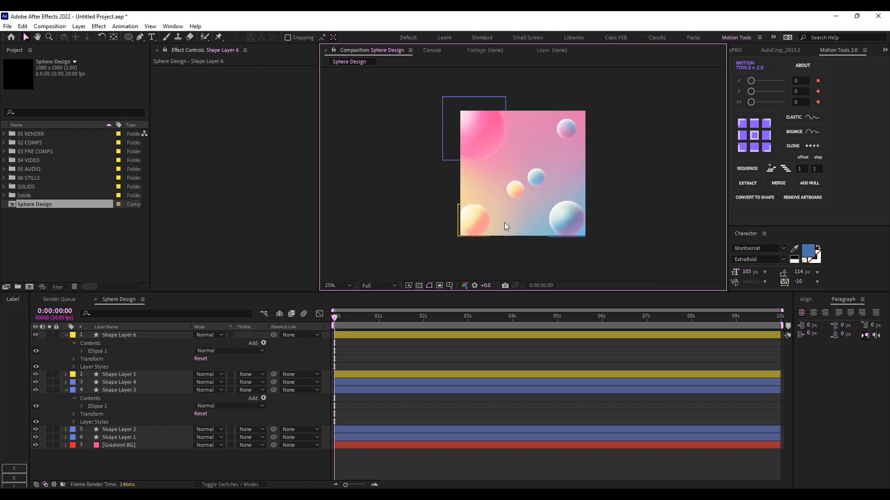
# - Duplicate the upper-right sphere, place the copy above the two small middle spheres, and enlarge it by about two thirds
pyautogui.click(569, 129)
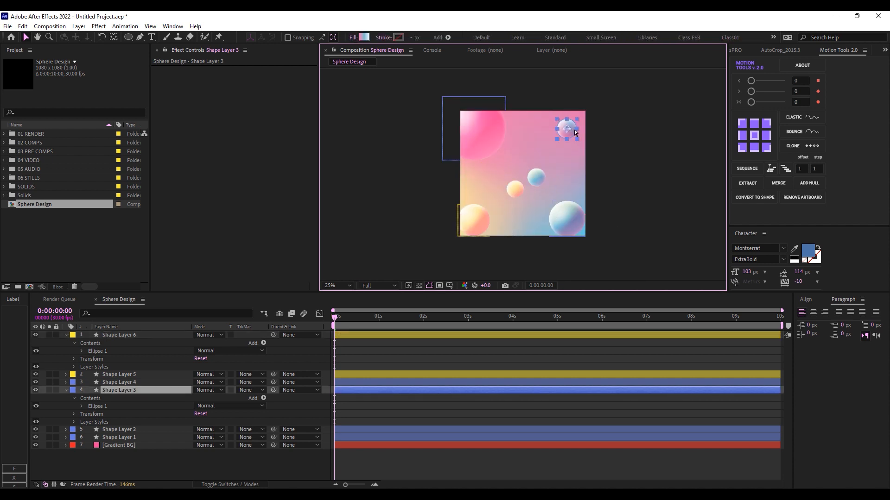
pyautogui.hotkey('ctrl', 'd')
pyautogui.moveTo(570, 131); pyautogui.dragTo(534, 170)
pyautogui.doubleClick(517, 155)
# - Redirect the enlarged sphere's gradient diagonally, with one end point above the sphere and the other near the canvas's left edge, and nudge the sphere slightly right
pyautogui.click(364, 37)
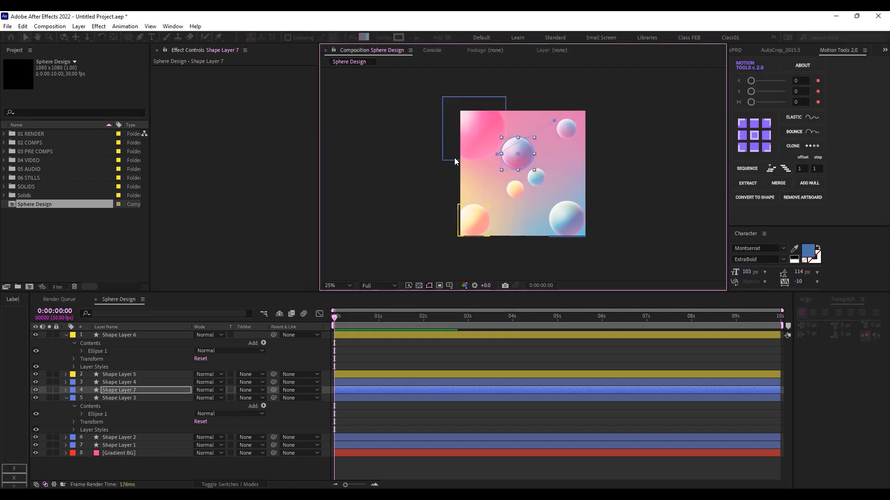
pyautogui.scroll(2, 524, 150)
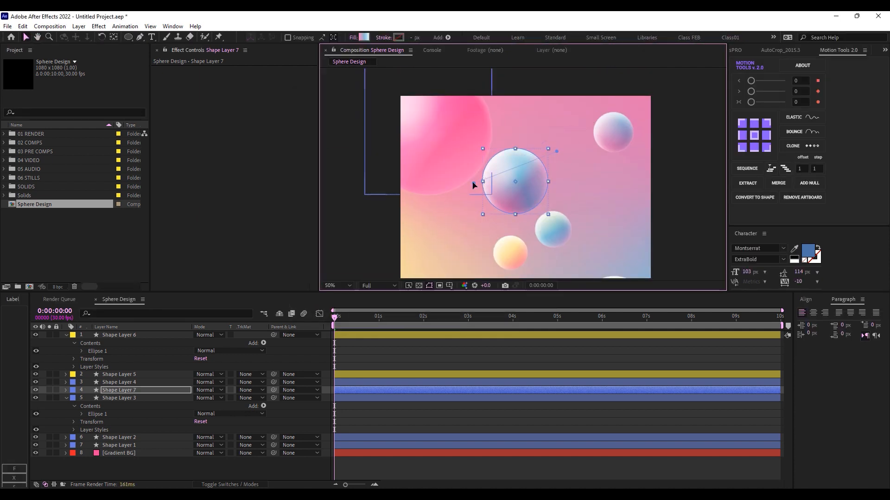
pyautogui.moveTo(473, 184); pyautogui.dragTo(508, 187)
pyautogui.moveTo(557, 152); pyautogui.dragTo(465, 208)
pyautogui.moveTo(508, 186); pyautogui.dragTo(528, 146)
pyautogui.moveTo(466, 208); pyautogui.dragTo(411, 251)
pyautogui.moveTo(528, 146); pyautogui.dragTo(521, 133)
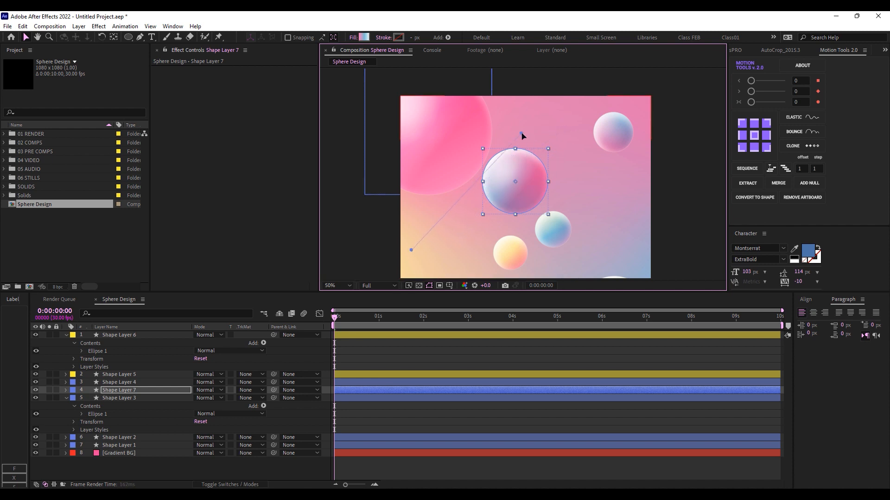
pyautogui.scroll(-2, 521, 134)
# - Collapse the expanded properties of Shape Layer 6 and Shape Layer 3, and clear the layer selection
pyautogui.click(135, 336)
pyautogui.click(115, 383)
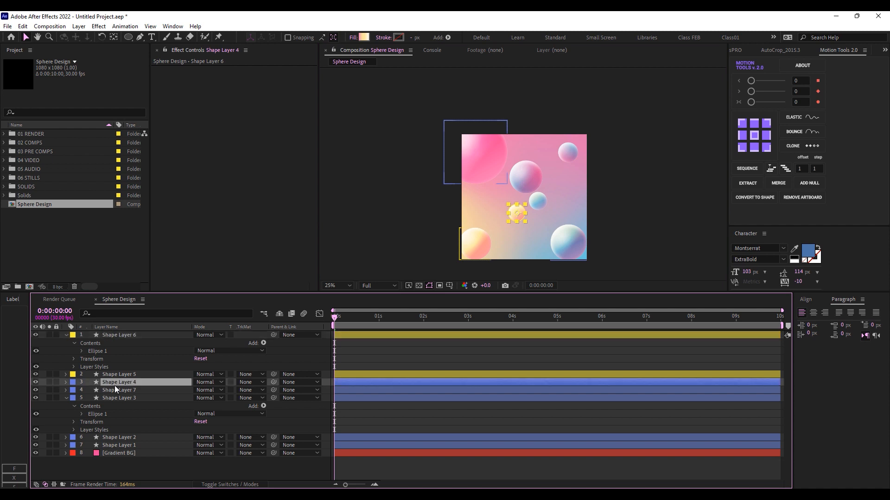
pyautogui.click(535, 177)
pyautogui.click(464, 351)
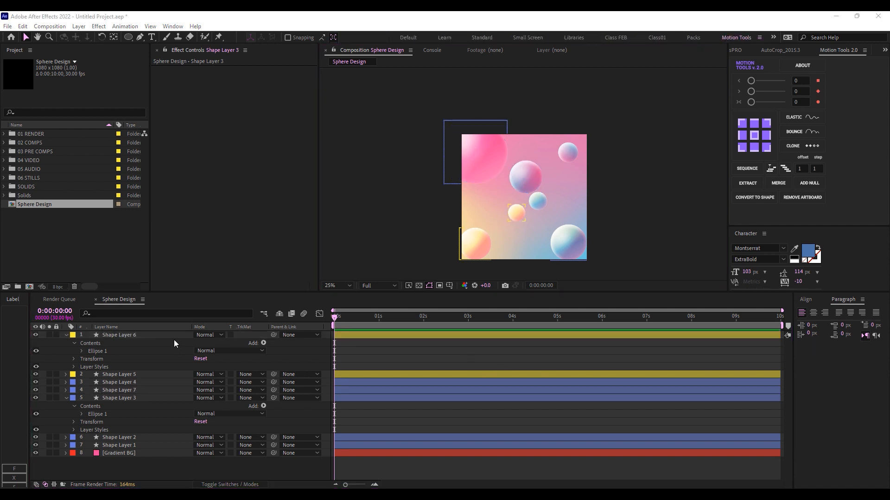
pyautogui.click(118, 335)
pyautogui.click(66, 335)
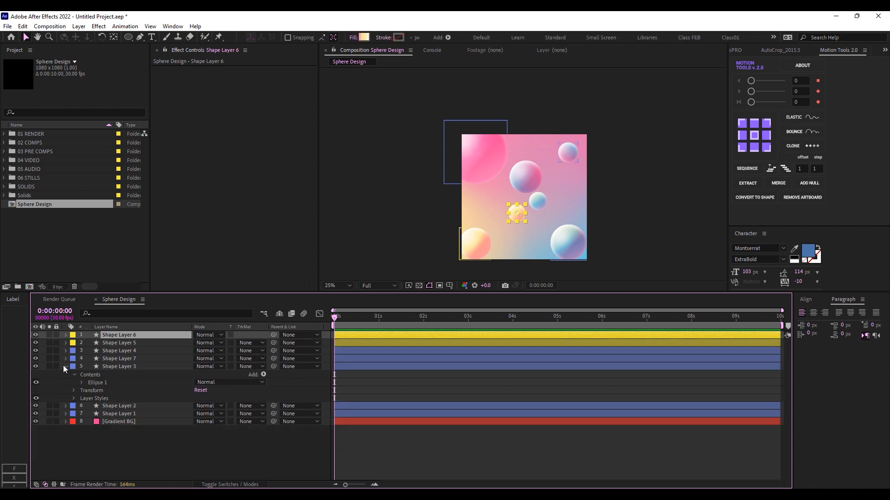
pyautogui.click(65, 366)
pyautogui.click(205, 424)
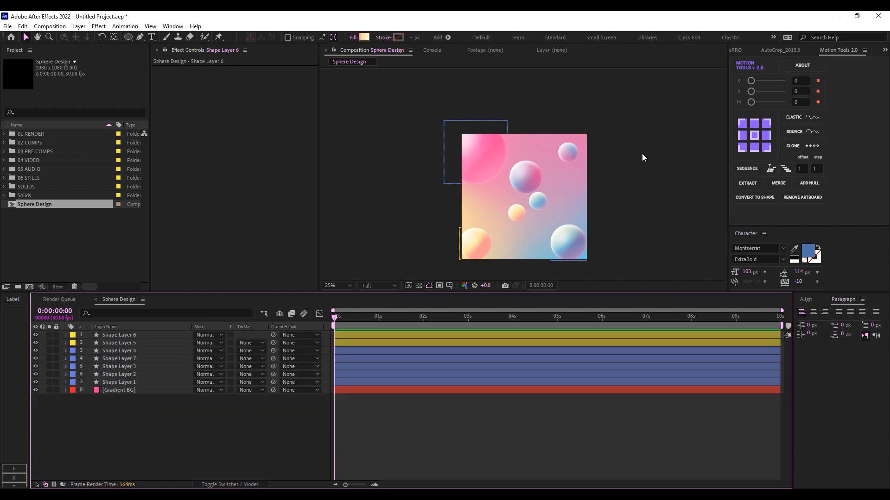
# - Add a text layer reading "sphere" across the enlarged sphere near the middle of the canvas
pyautogui.scroll(-2, 555, 155)
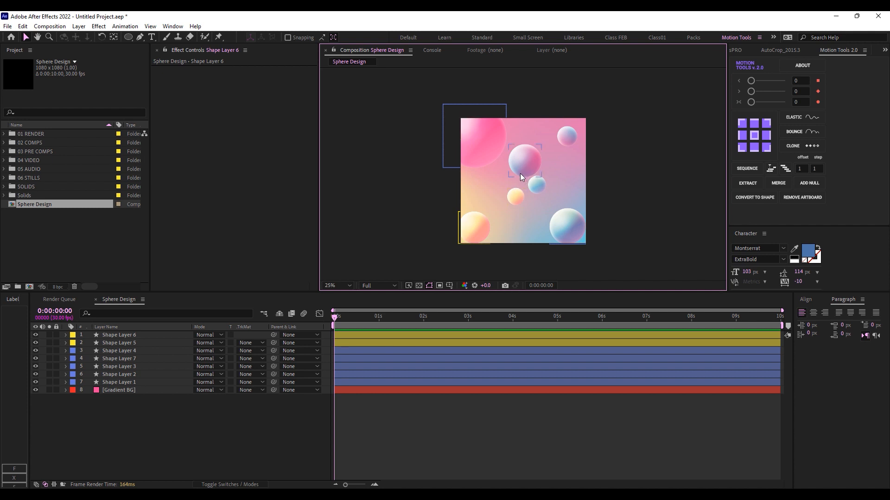
pyautogui.click(338, 286)
pyautogui.click(351, 301)
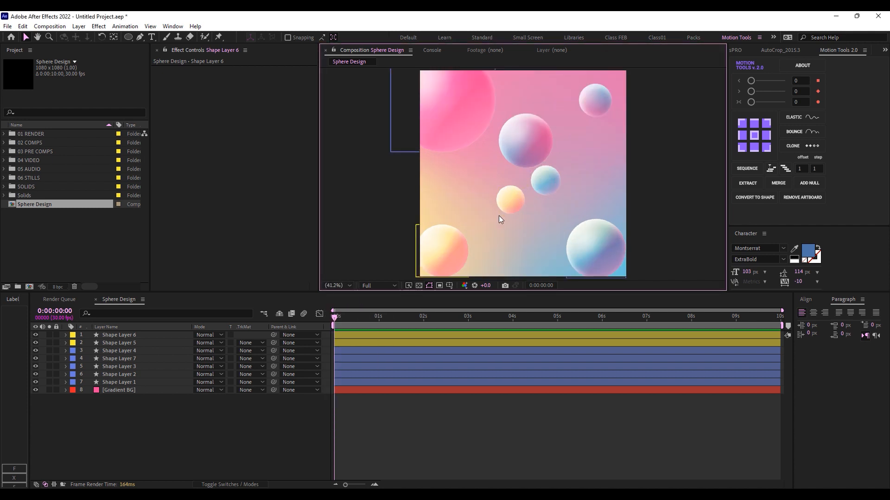
pyautogui.click(153, 37)
pyautogui.click(488, 158)
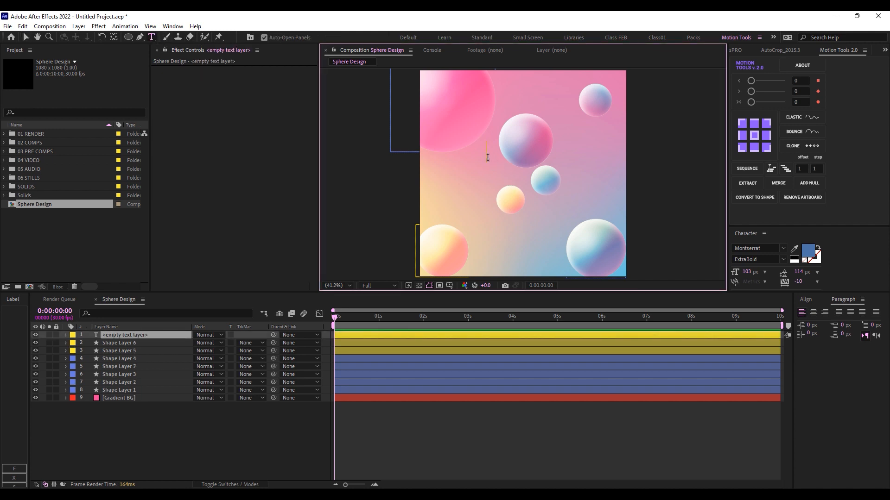
pyautogui.write('sphere')
pyautogui.press('Escape')
pyautogui.press('v')
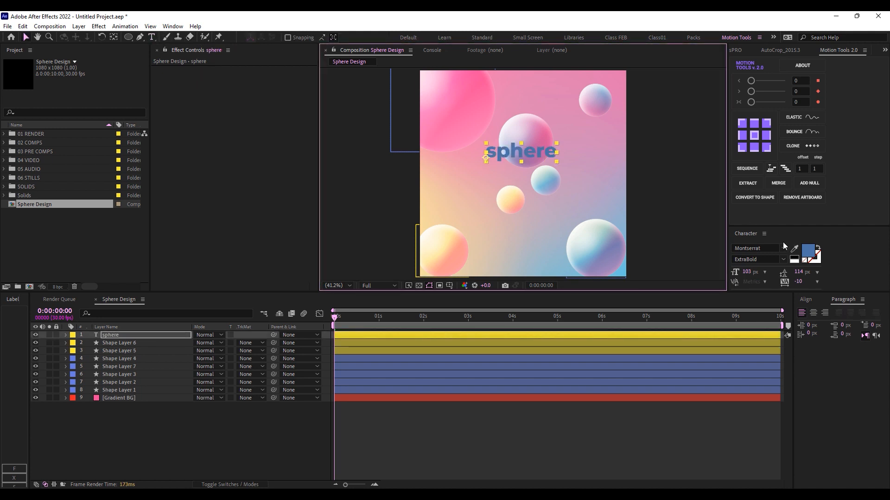
# - Set the sphere text's fill colour to white and its font to Mont ExtraLight DEMO
pyautogui.click(809, 252)
pyautogui.click(547, 141)
pyautogui.click(744, 143)
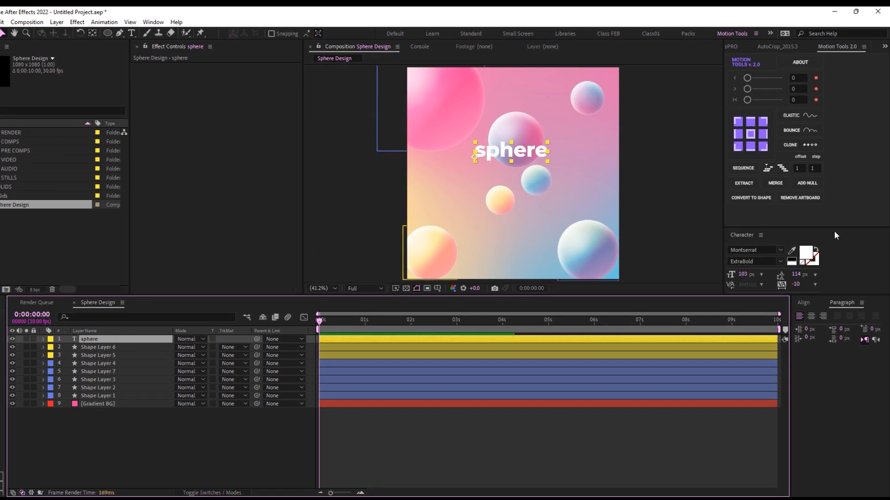
pyautogui.click(733, 265)
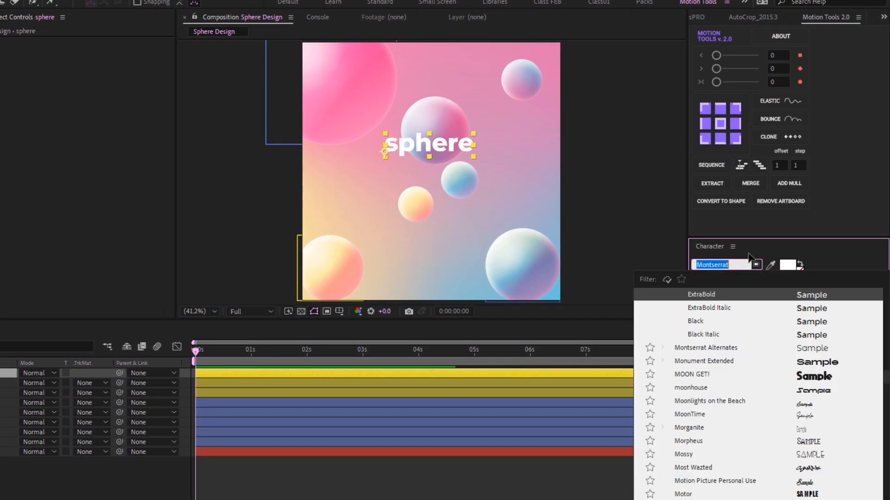
pyautogui.write('mont')
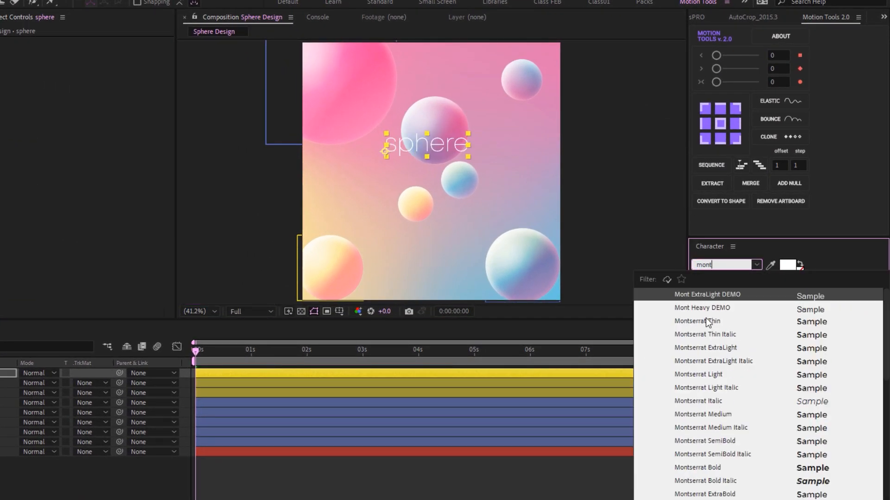
pyautogui.click(708, 308)
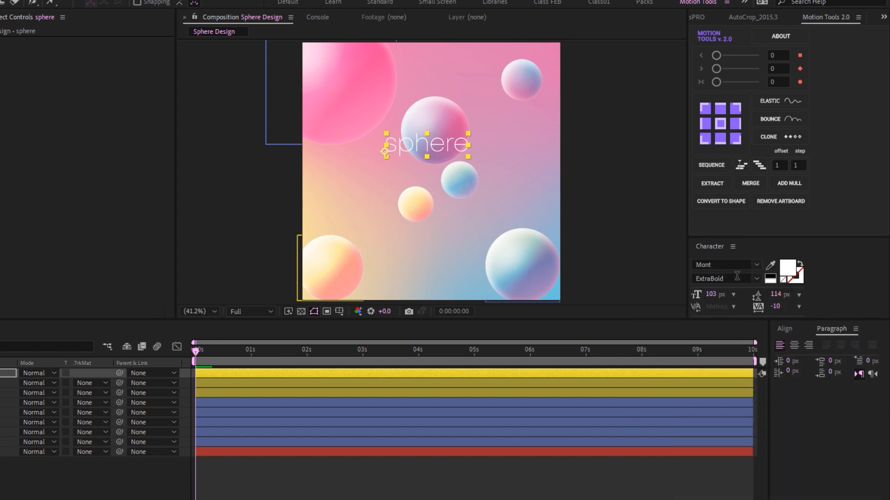
# - Turn on All Caps for the sphere text and set its font size to 175 px
pyautogui.moveTo(738, 238); pyautogui.dragTo(738, 85)
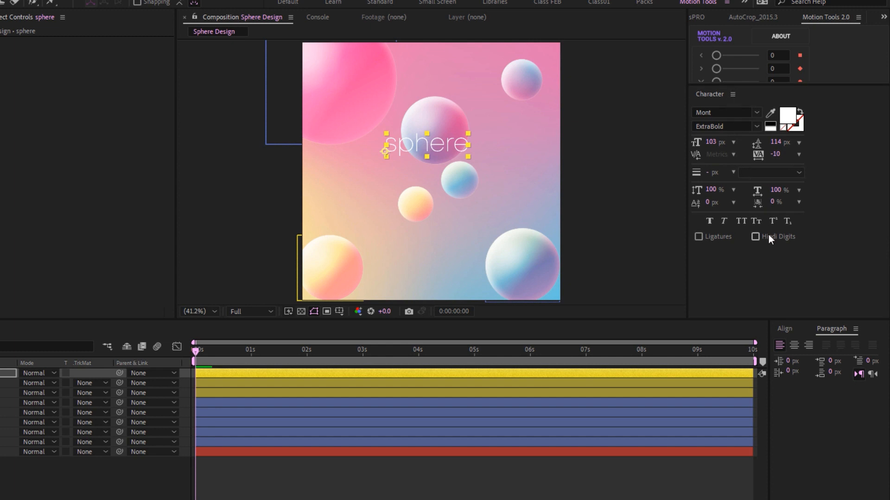
pyautogui.click(741, 221)
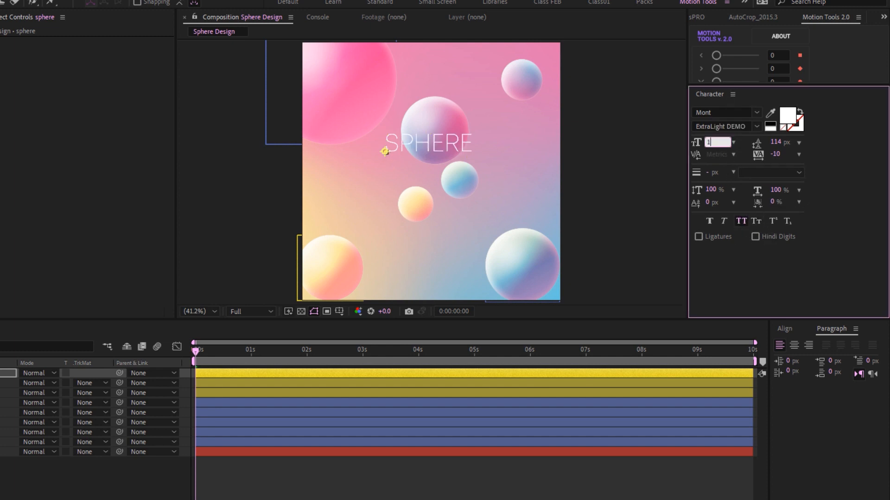
pyautogui.write('175')
pyautogui.press('Return')
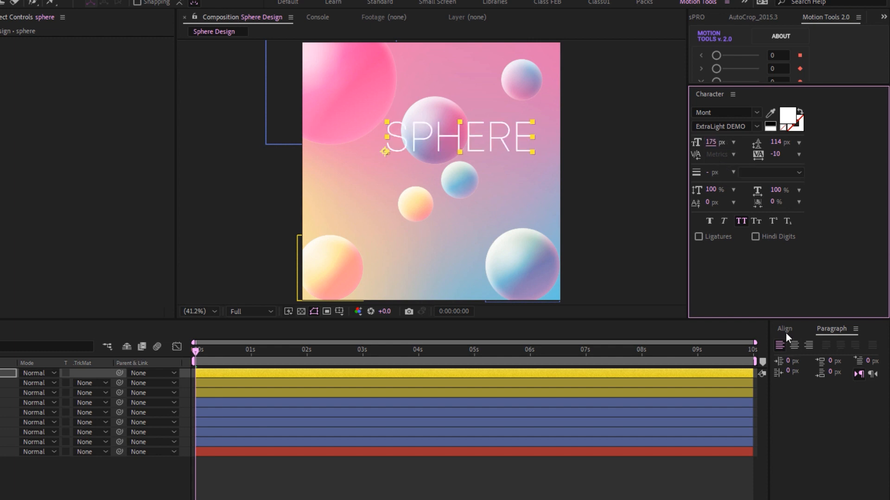
# - Centre the SPHERE text layer horizontally and vertically in the composition
pyautogui.click(785, 330)
pyautogui.click(800, 359)
pyautogui.click(860, 358)
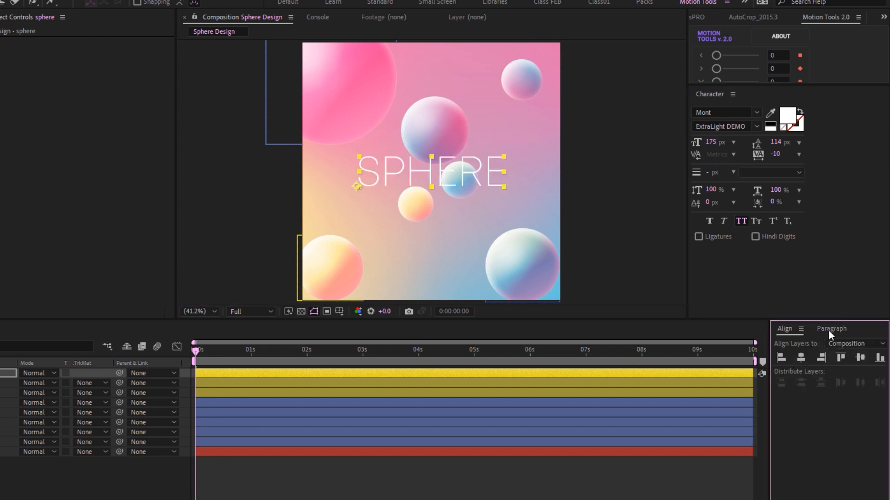
# - Set the SPHERE text's paragraph alignment to centred and realign the layer to the composition's horizontal centre
pyautogui.click(829, 330)
pyautogui.click(795, 345)
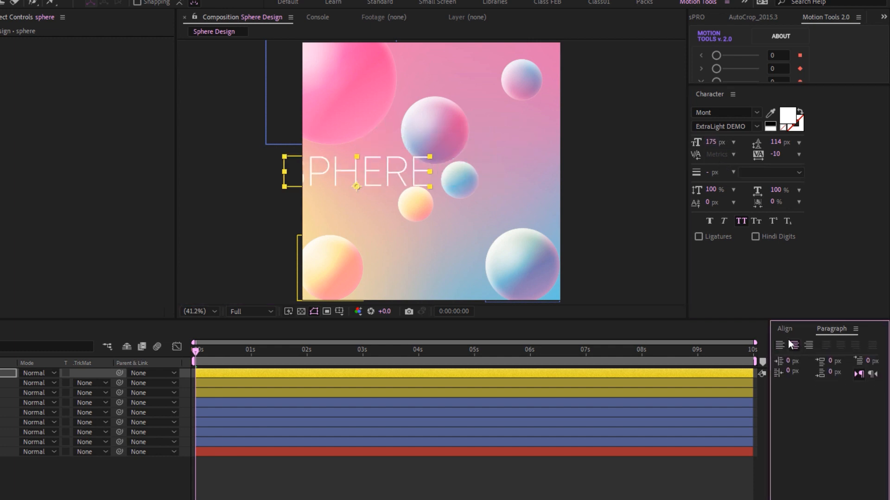
pyautogui.click(785, 329)
pyautogui.click(800, 357)
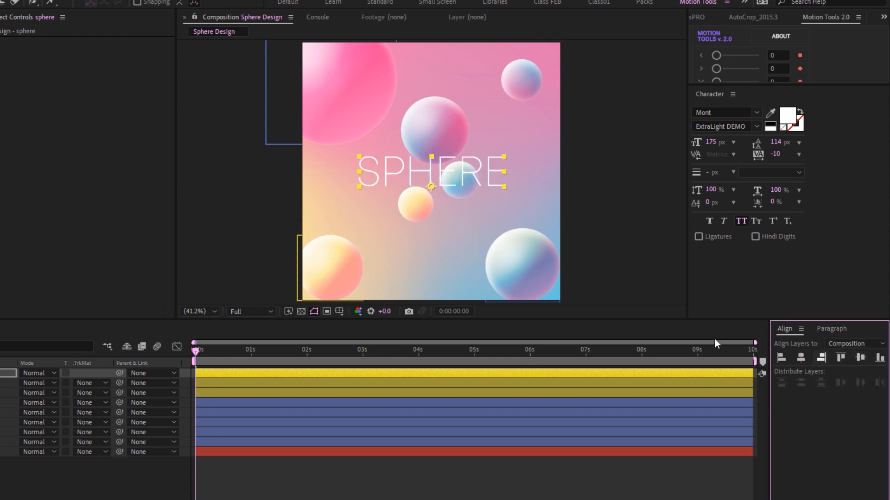
pyautogui.scroll(1, 439, 190)
pyautogui.click(207, 311)
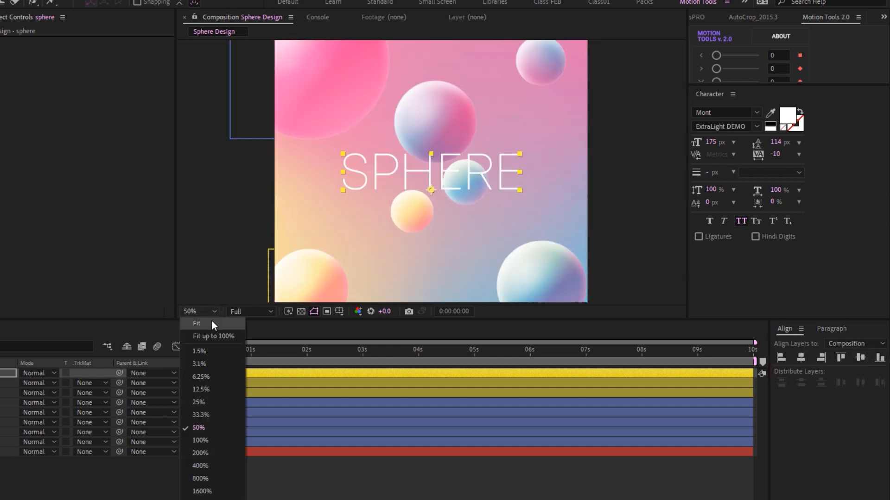
# - Swap the SPHERE text's white fill for a white stroke with no fill and set the stroke width to 4 px
pyautogui.click(213, 335)
pyautogui.moveTo(423, 320); pyautogui.dragTo(424, 380)
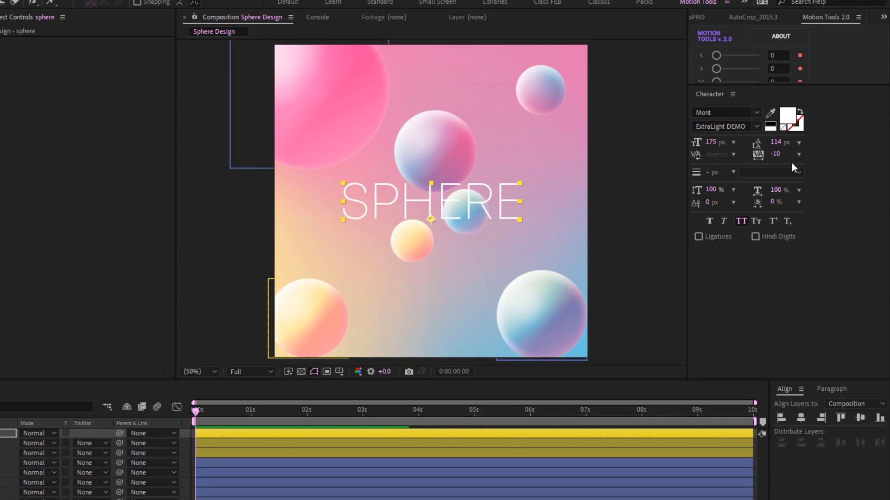
pyautogui.press('.')
pyautogui.press('.')
pyautogui.press('.')
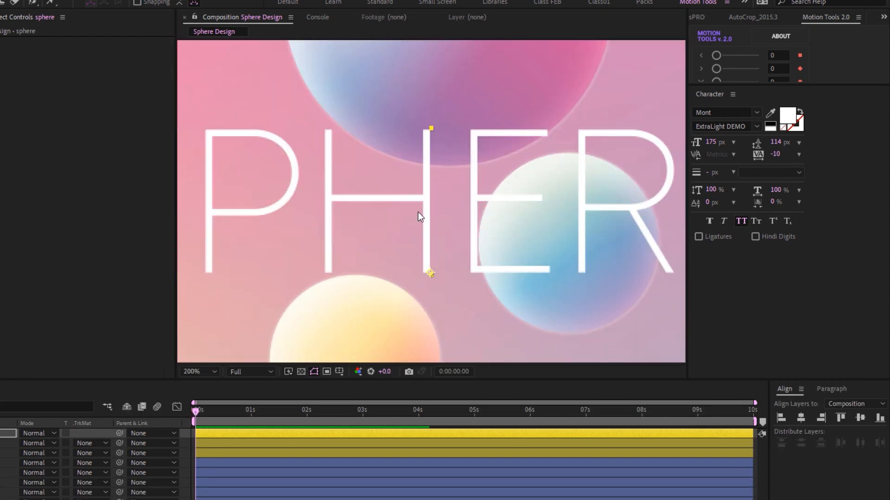
pyautogui.click(799, 112)
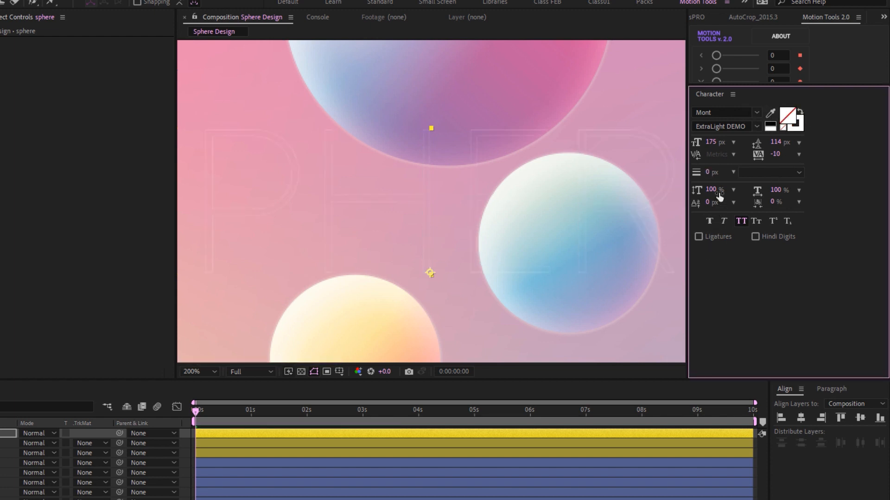
pyautogui.click(709, 172)
pyautogui.write('4')
pyautogui.press('Return')
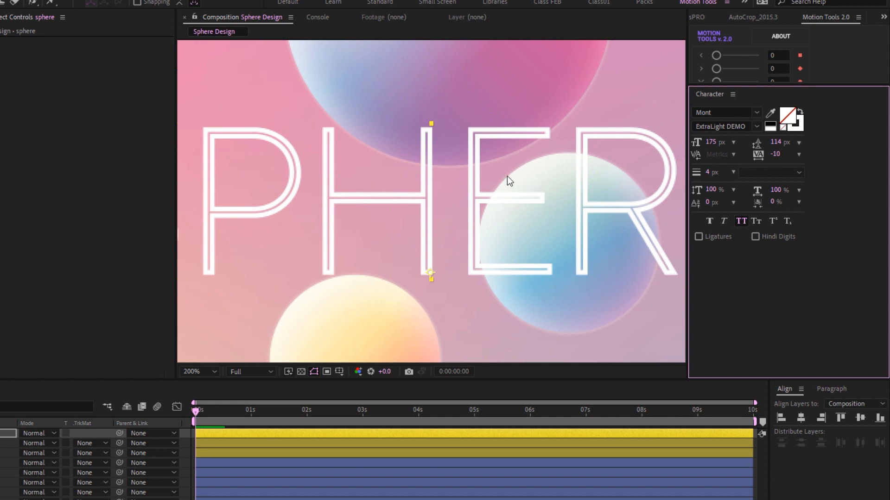
pyautogui.scroll(-2, 491, 188)
pyautogui.scroll(1, 407, 202)
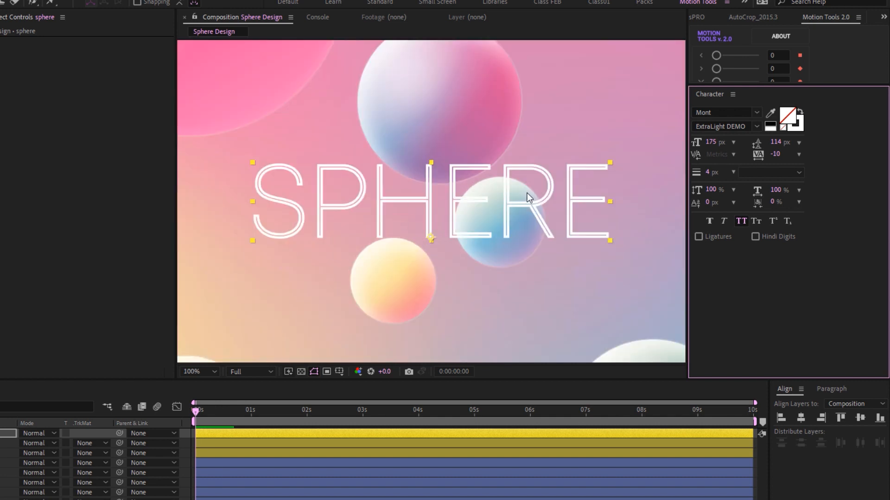
pyautogui.click(199, 372)
pyautogui.click(200, 168)
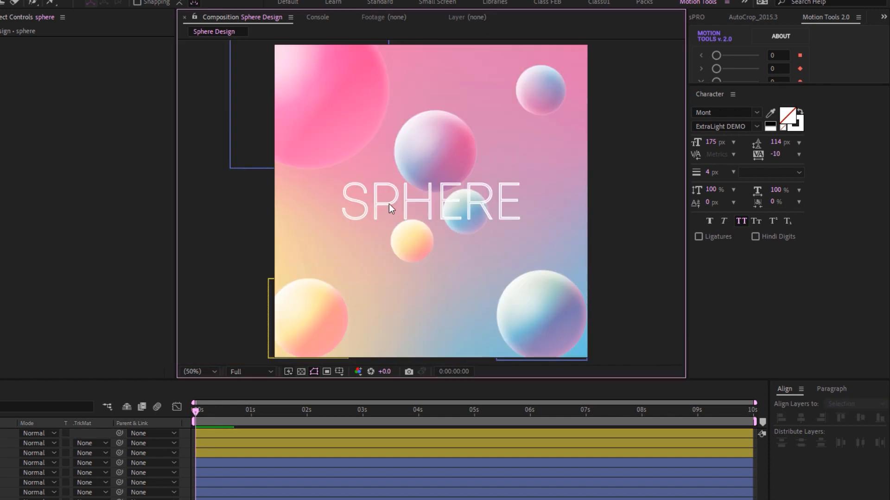
# - Duplicate the SPHERE text layer, place the copy directly below the original and change its text to "desgin"
pyautogui.click(74, 429)
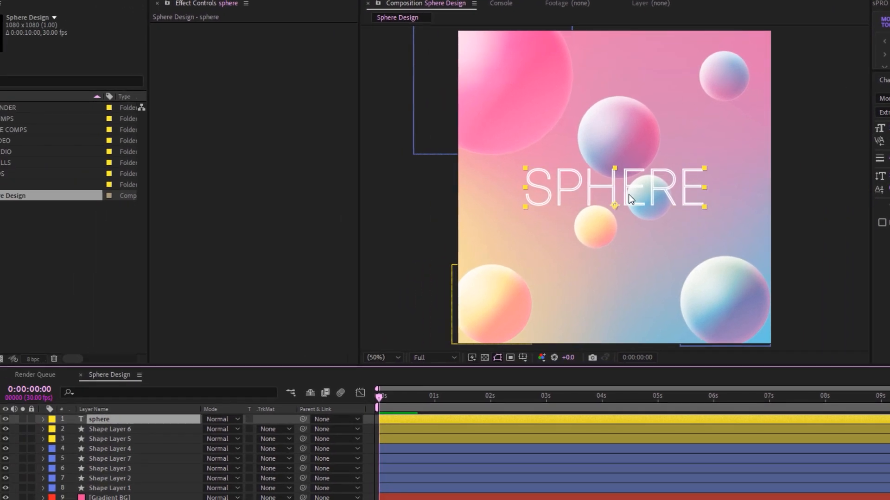
pyautogui.hotkey('ctrl', 'd')
pyautogui.moveTo(632, 183); pyautogui.dragTo(634, 241)
pyautogui.doubleClick(633, 240)
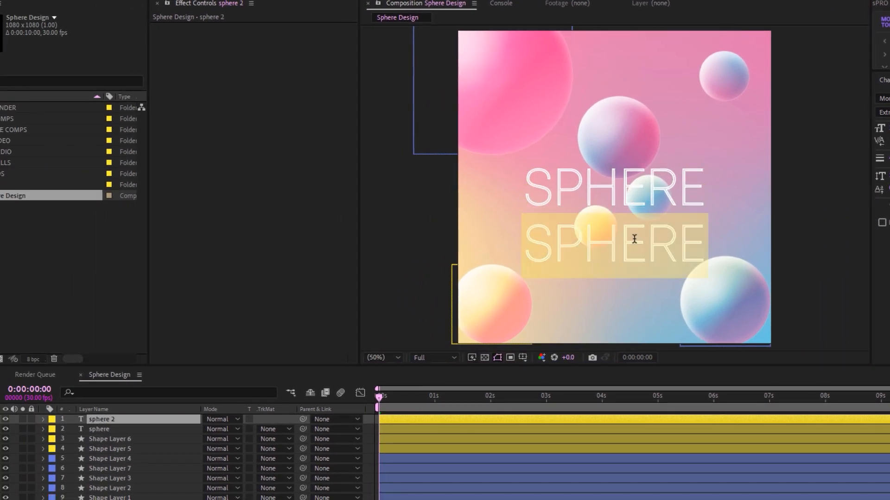
pyautogui.write('desgin')
pyautogui.press('Escape')
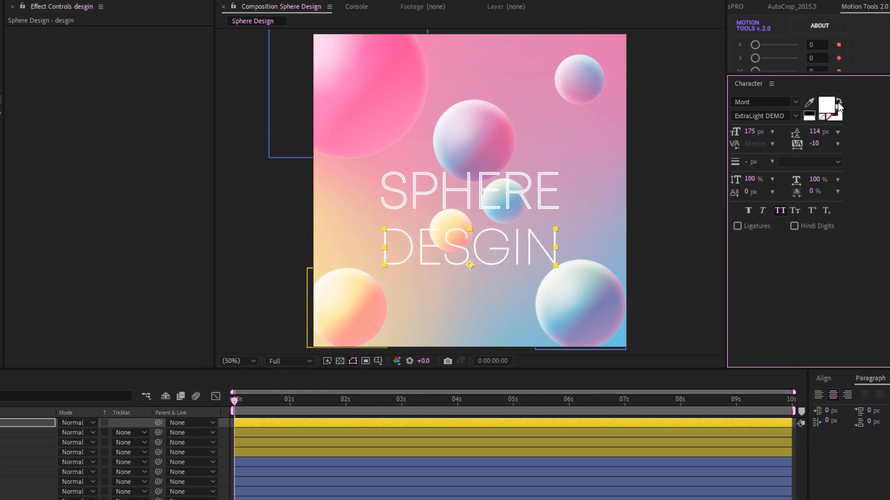
# - Set the DESGIN text to Mont Heavy DEMO at 60 px and move it up to sit just beneath SPHERE
pyautogui.click(795, 116)
pyautogui.click(770, 139)
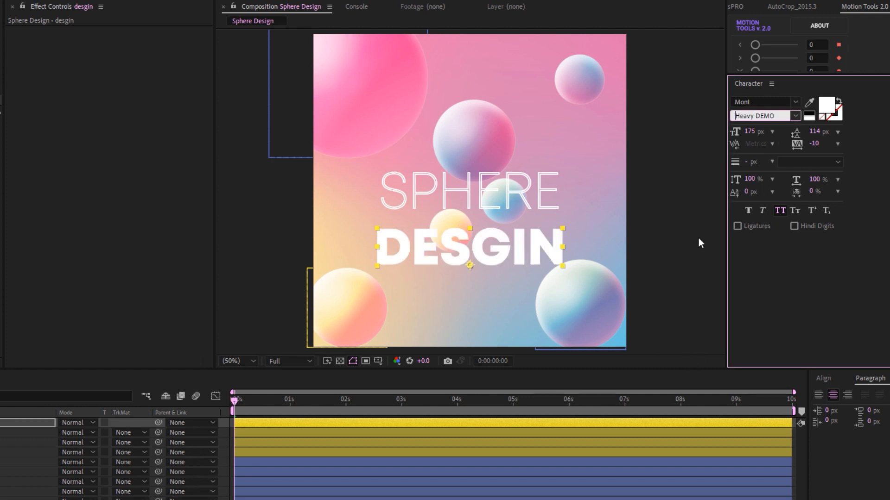
pyautogui.click(743, 133)
pyautogui.write('6')
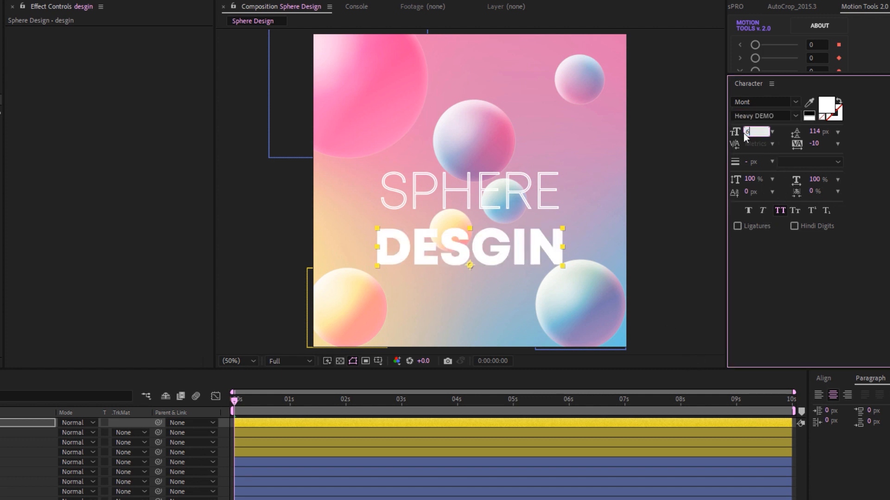
pyautogui.write('0')
pyautogui.press('Return')
pyautogui.click(486, 259)
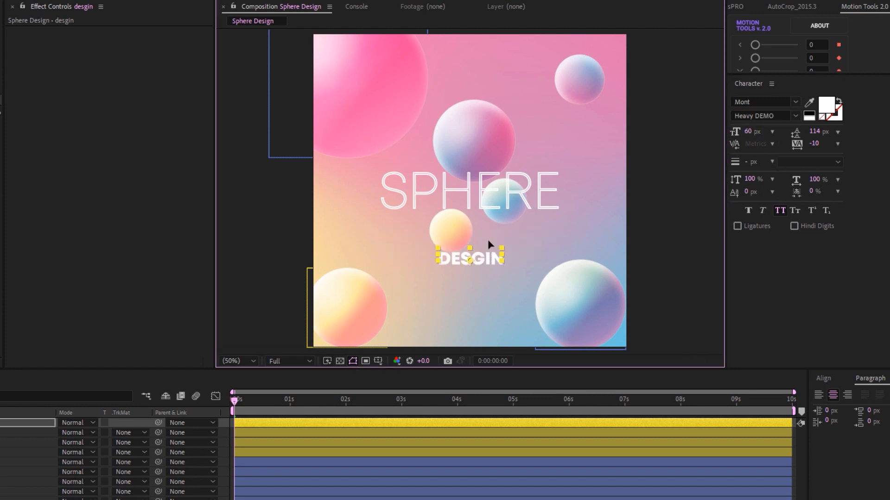
pyautogui.moveTo(488, 244); pyautogui.dragTo(491, 216)
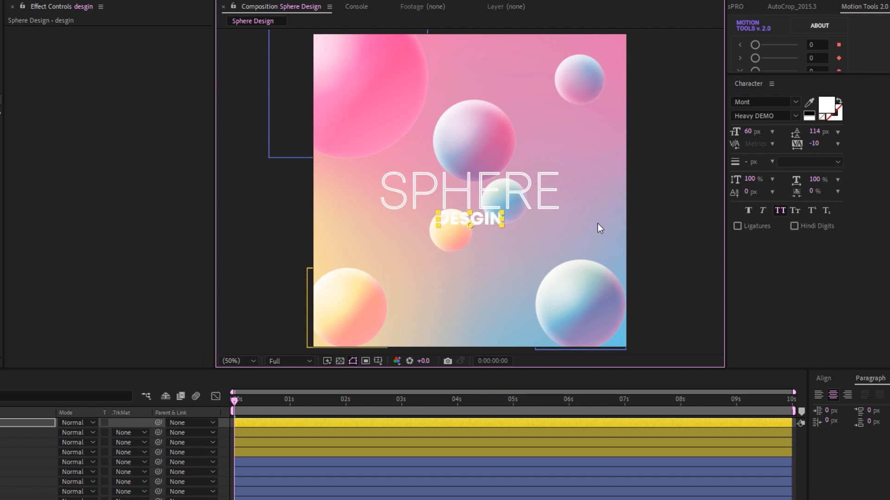
# - Move the SPHERE and DESGIN texts up together around the composition's vertical centre, temporarily showing the Title/Action Safe guides as reference
pyautogui.keyDown('shift'); pyautogui.click(499, 200); pyautogui.keyUp('shift')
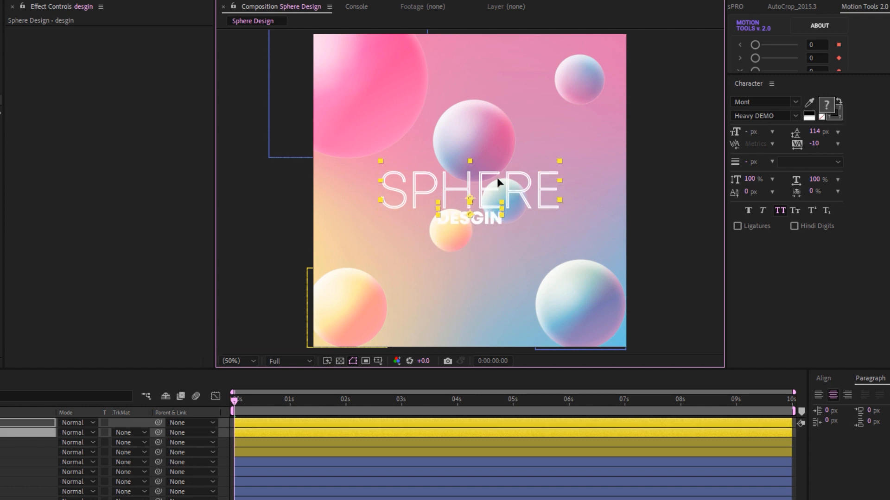
pyautogui.moveTo(497, 177); pyautogui.dragTo(497, 178)
pyautogui.click(378, 361)
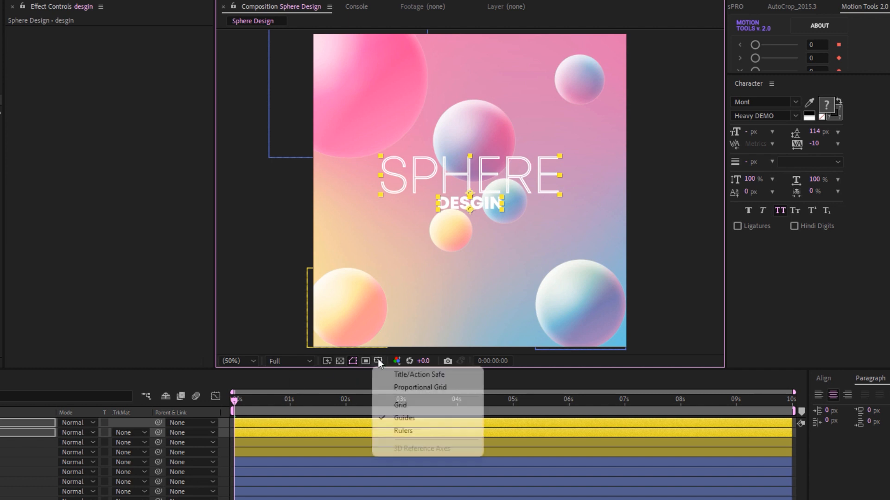
pyautogui.click(413, 374)
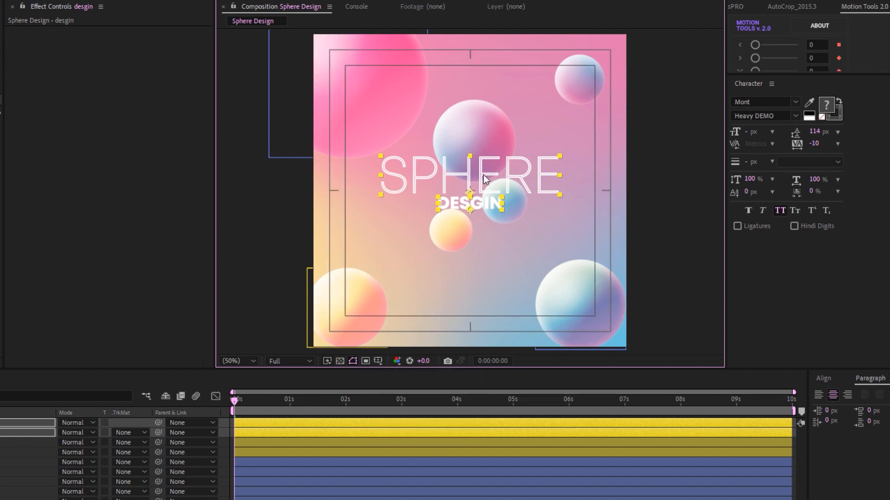
pyautogui.moveTo(484, 179); pyautogui.dragTo(483, 174)
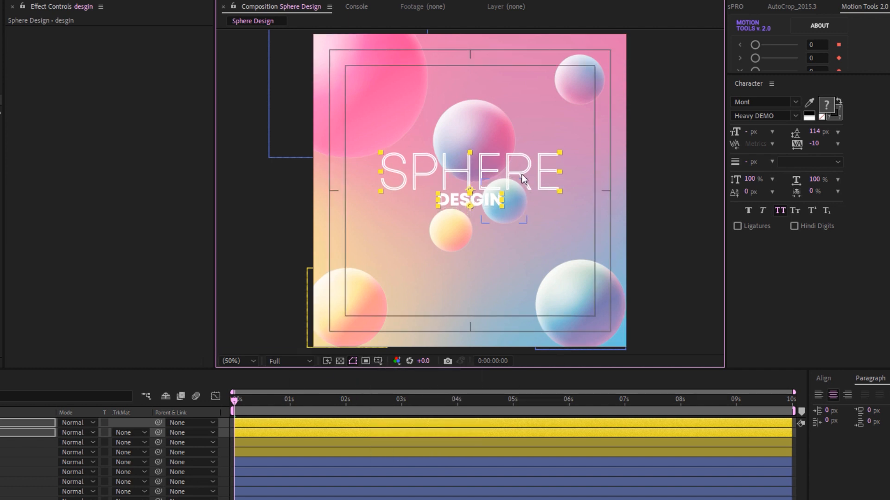
pyautogui.moveTo(482, 174); pyautogui.dragTo(483, 177)
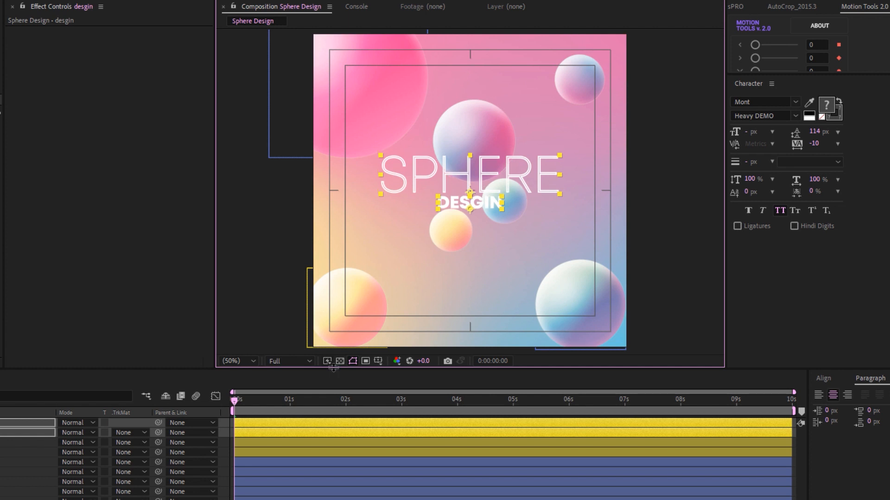
pyautogui.click(377, 361)
pyautogui.click(398, 371)
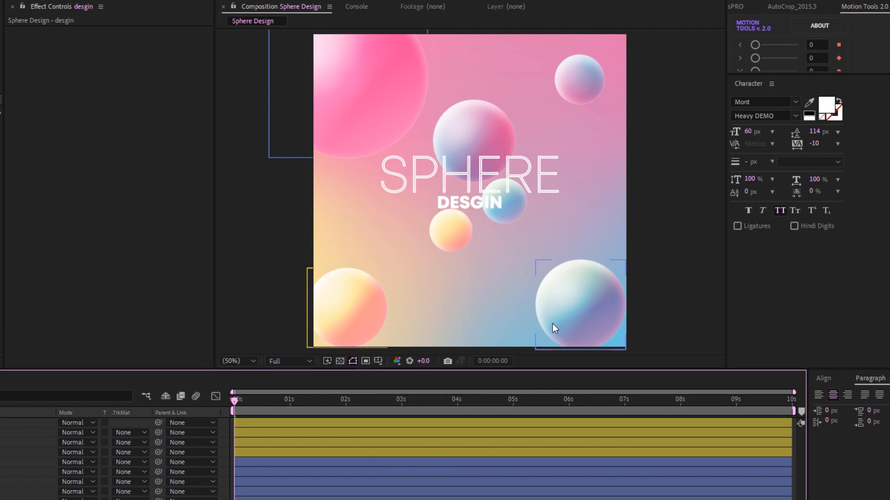
# - Apply a Glow effect to the SPHERE text with a radius of 73 and an intensity of 1.7
pyautogui.click(475, 174)
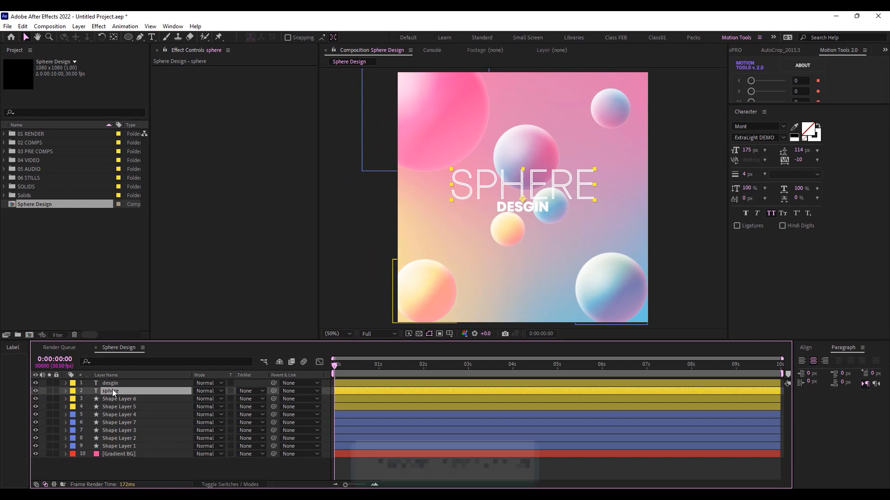
pyautogui.hotkey('ctrl', 'space')
pyautogui.write('glow')
pyautogui.press('Return')
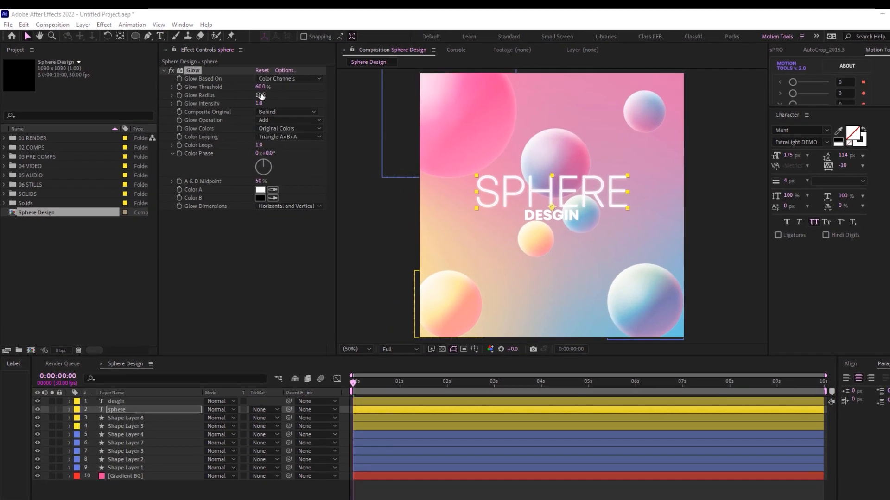
pyautogui.click(250, 93)
pyautogui.write('7')
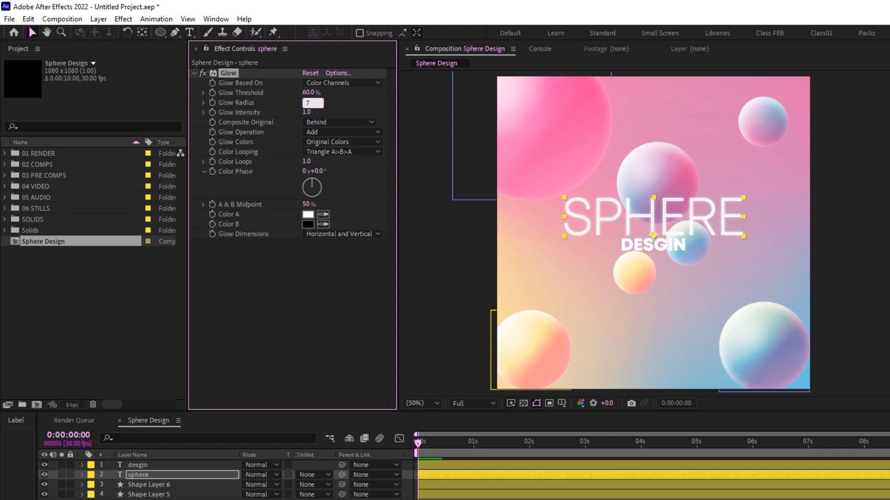
pyautogui.write('3')
pyautogui.press('Return')
pyautogui.click(308, 112)
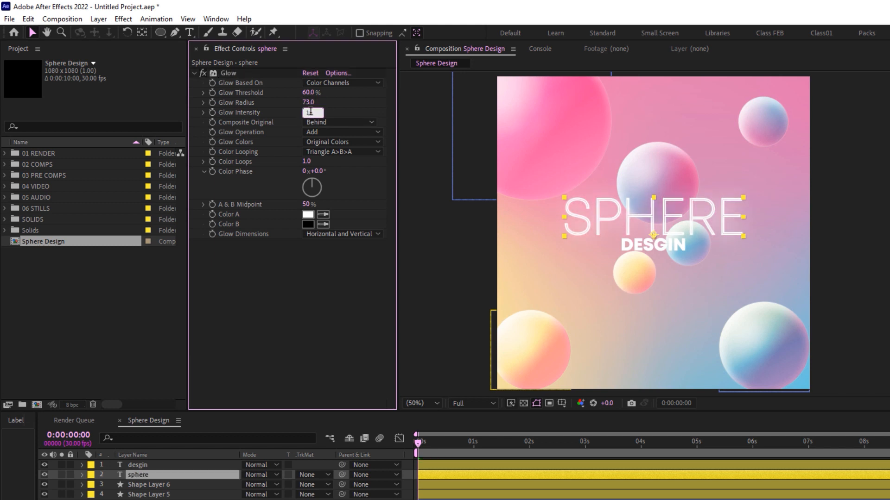
pyautogui.write('1.7')
pyautogui.press('Return')
# - Duplicate the SPHERE text's Glow effect and set the copy's threshold to 100%, radius to 180 and intensity to 1.5
pyautogui.click(224, 73)
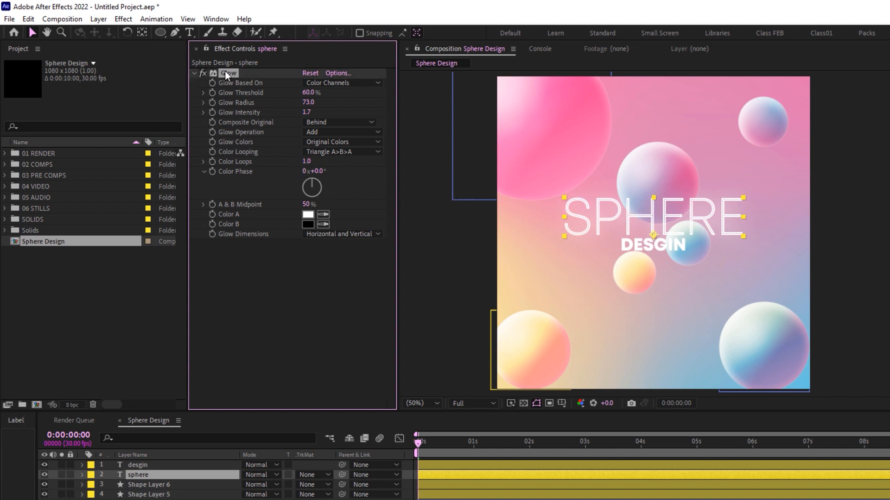
pyautogui.hotkey('ctrl', 'd')
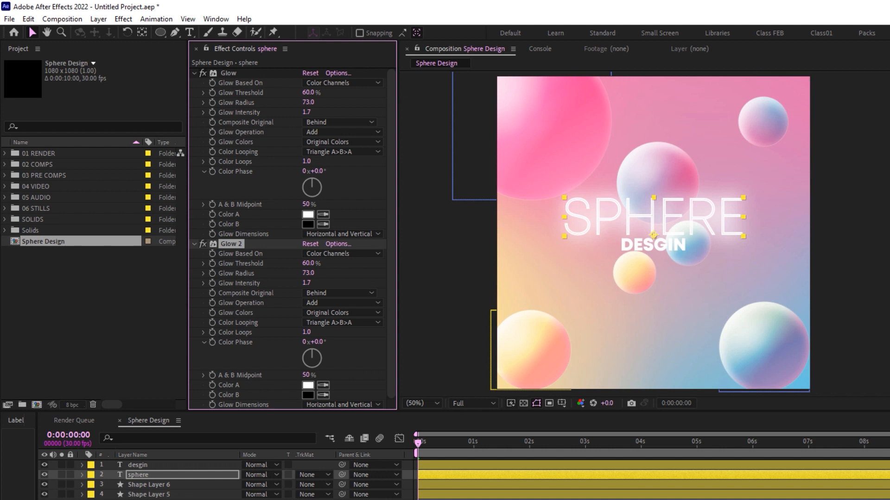
pyautogui.click(309, 263)
pyautogui.write('100')
pyautogui.press('Return')
pyautogui.click(309, 273)
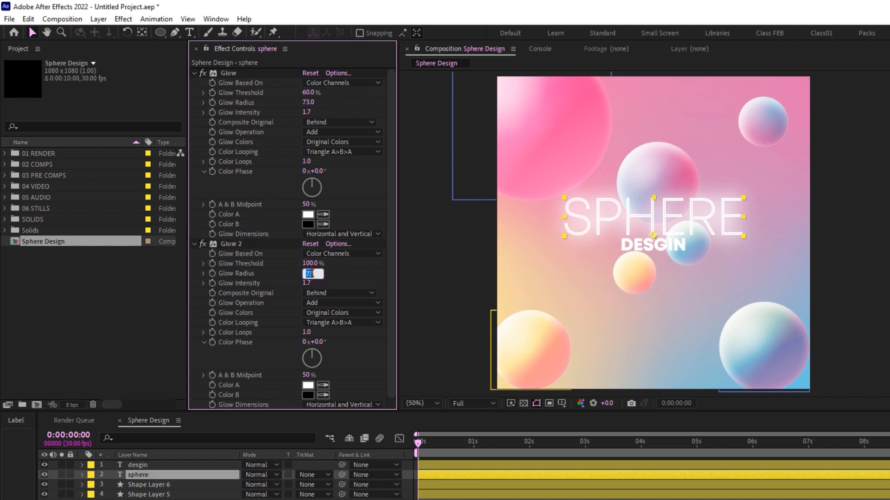
pyautogui.write('180')
pyautogui.press('Return')
pyautogui.click(309, 283)
pyautogui.write('1')
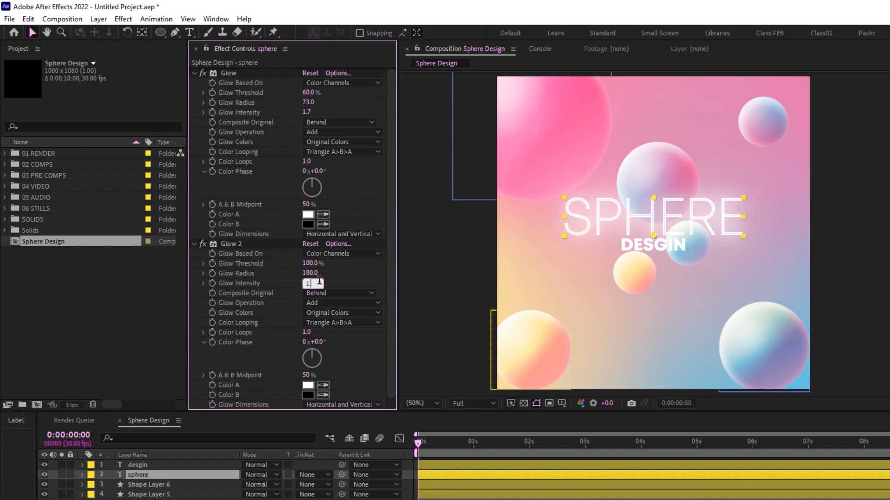
pyautogui.write('.5')
pyautogui.press('Return')
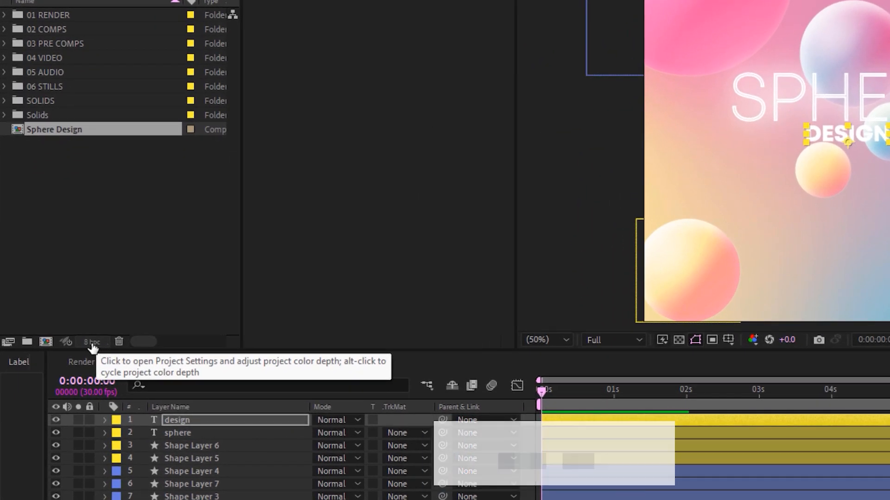
# - Switch the project colour depth to 16 bpc and deselect the DESIGN text
pyautogui.keyDown('alt'); pyautogui.click(95, 347); pyautogui.keyUp('alt')
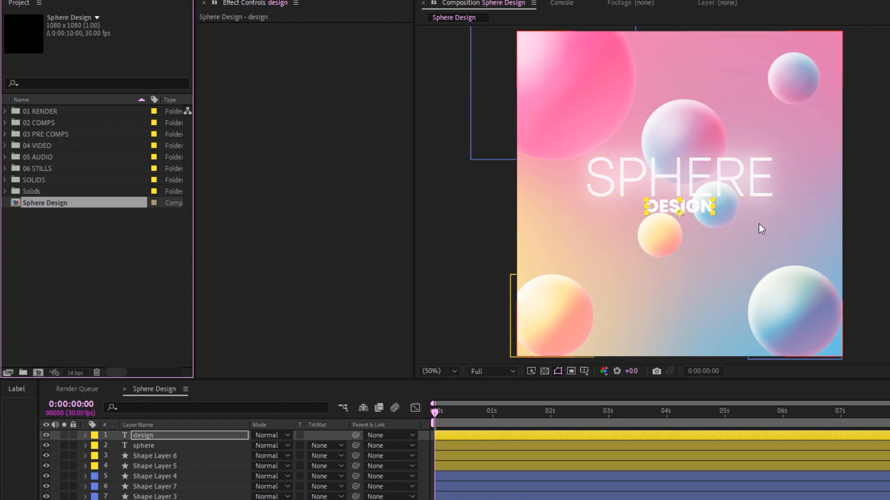
pyautogui.click(488, 204)
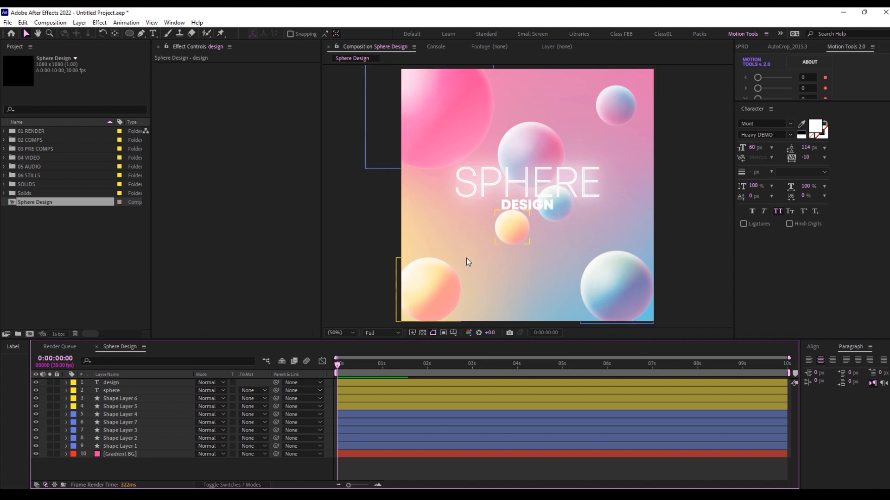
# - Start a new 1080 x 1080 px solid layer named Fog in the Sphere Design composition
pyautogui.rightClick(145, 473)
pyautogui.moveTo(250, 351)
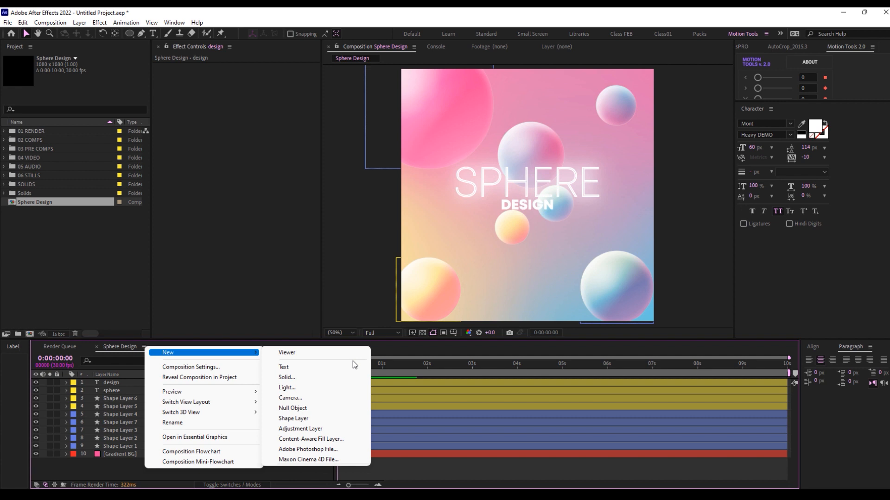
pyautogui.click(321, 382)
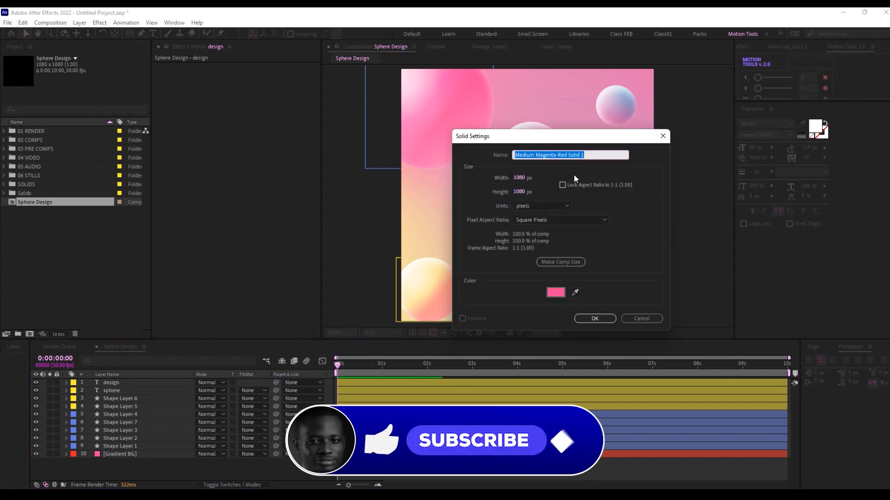
pyautogui.write('Fog')
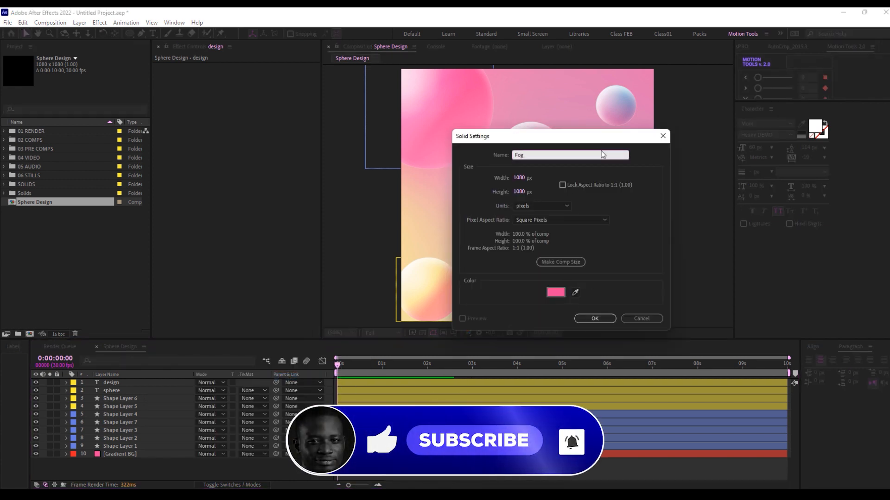
# - Create the 1080 x 1080 px pink Fog solid and place it directly below the design and sphere text layers
pyautogui.click(588, 319)
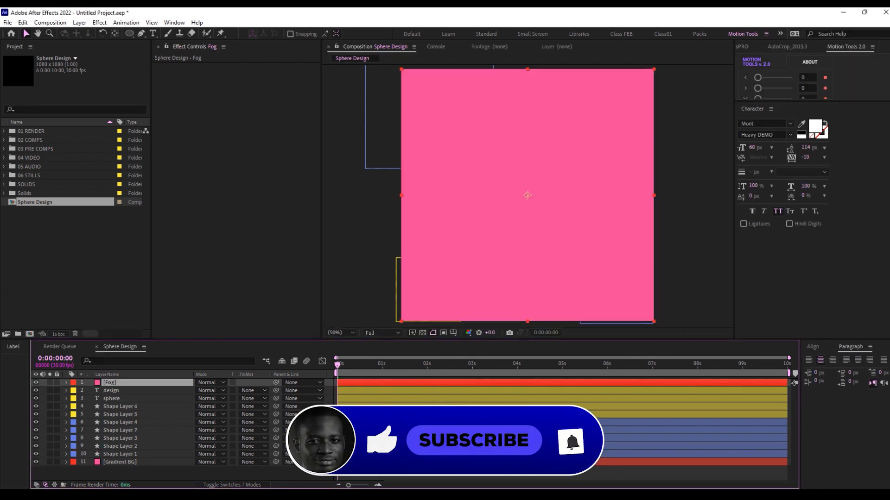
pyautogui.moveTo(111, 385); pyautogui.dragTo(125, 413)
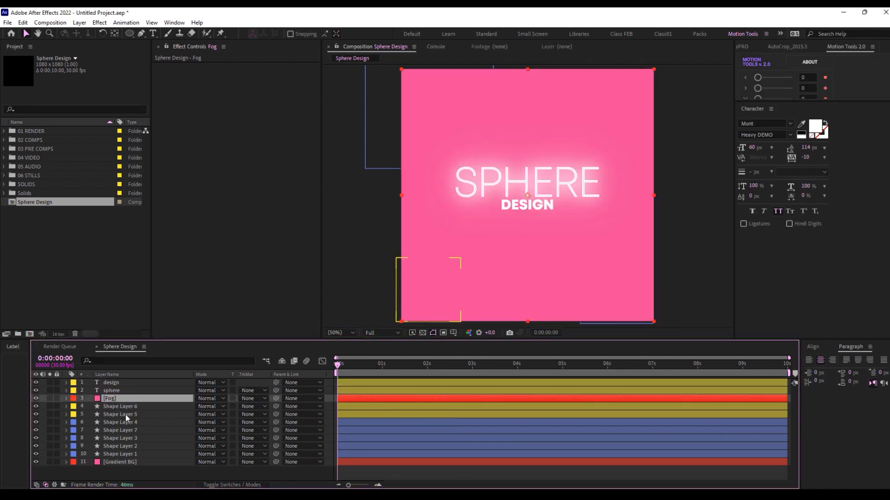
# - Lower the Fog layer's opacity to 44%
pyautogui.press('t')
pyautogui.moveTo(199, 407); pyautogui.dragTo(168, 403)
pyautogui.click(111, 391)
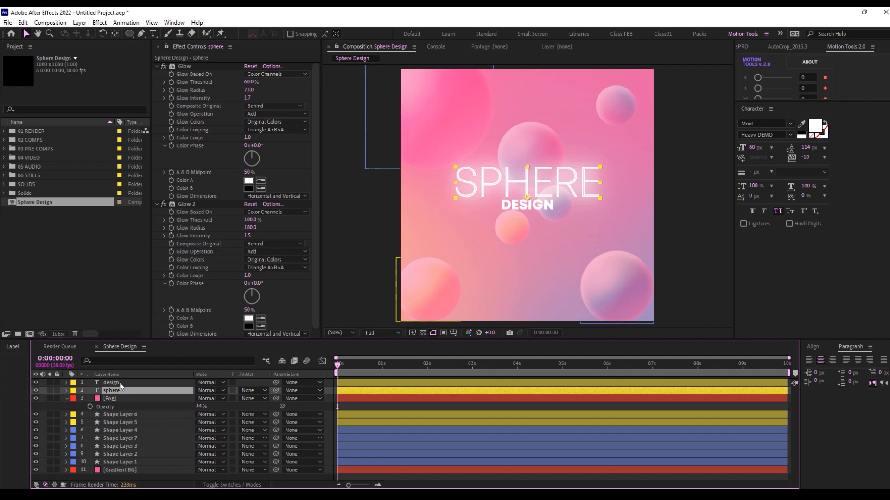
pyautogui.keyDown('shift'); pyautogui.click(111, 382); pyautogui.keyUp('shift')
pyautogui.click(446, 93)
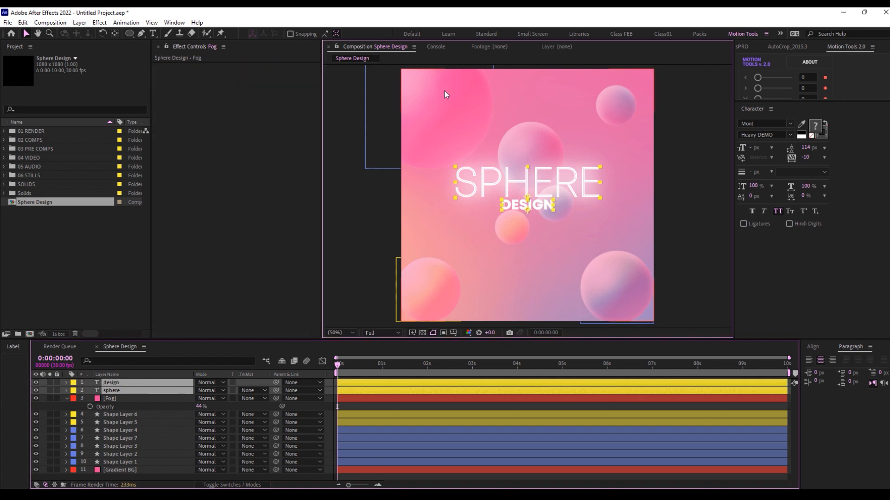
# - Lock the Fog and Gradient BG layers so that the spheres can be selected in the composition view
pyautogui.click(56, 470)
pyautogui.hotkey('ctrl', 'l')
pyautogui.click(448, 130)
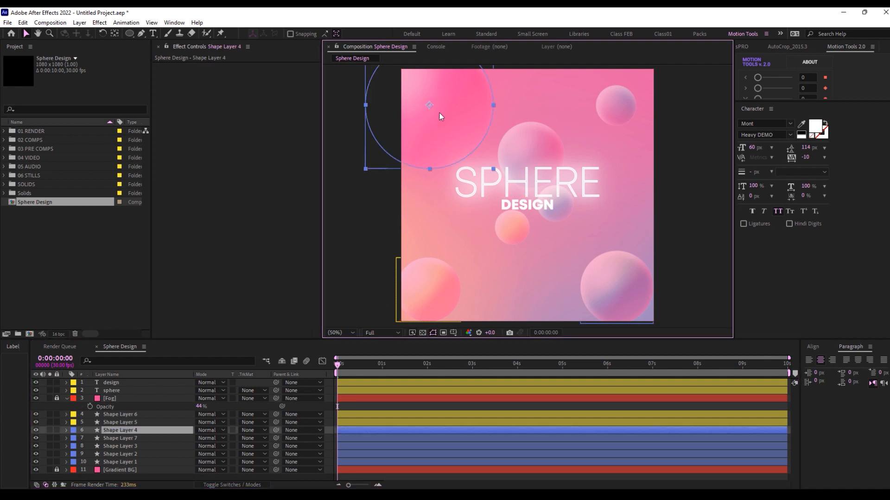
# - Set the Fog layer's opacity to 0% and lock the layer again
pyautogui.click(184, 402)
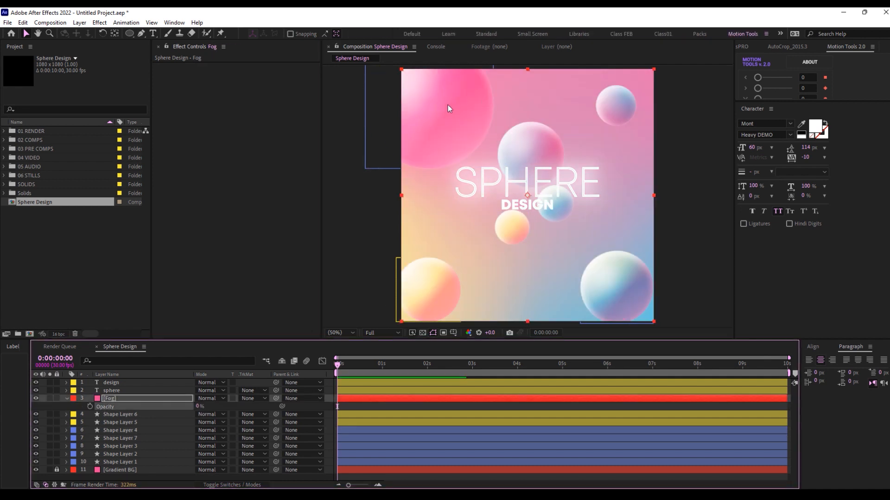
pyautogui.click(449, 108)
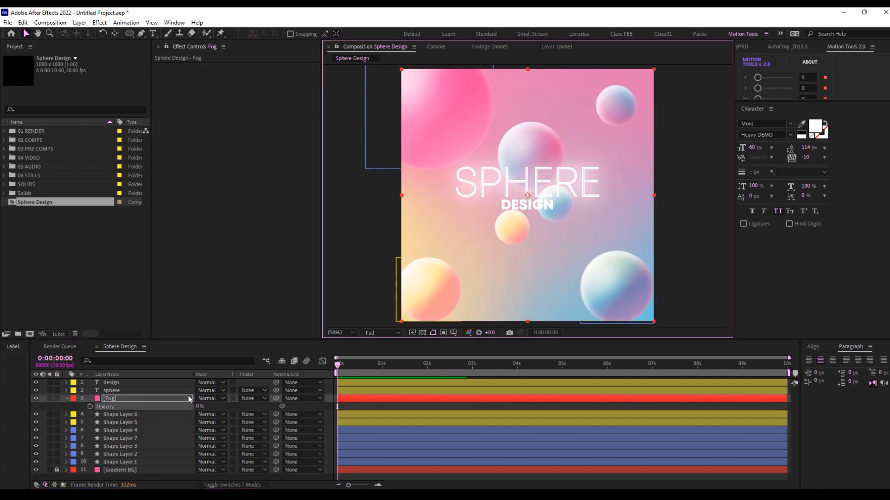
pyautogui.hotkey('ctrl', 'l')
# - Assign the Pink label to Shape Layer 7, the sphere behind the SPHERE text
pyautogui.click(466, 149)
pyautogui.click(610, 268)
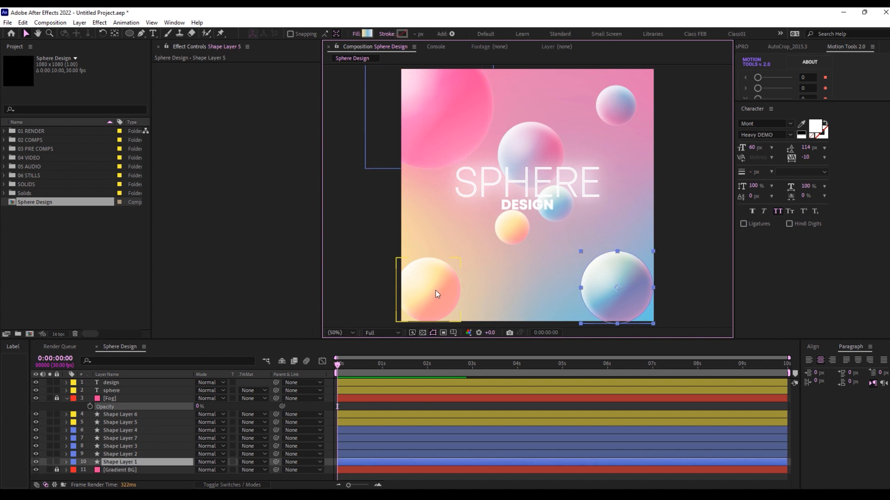
pyautogui.click(435, 289)
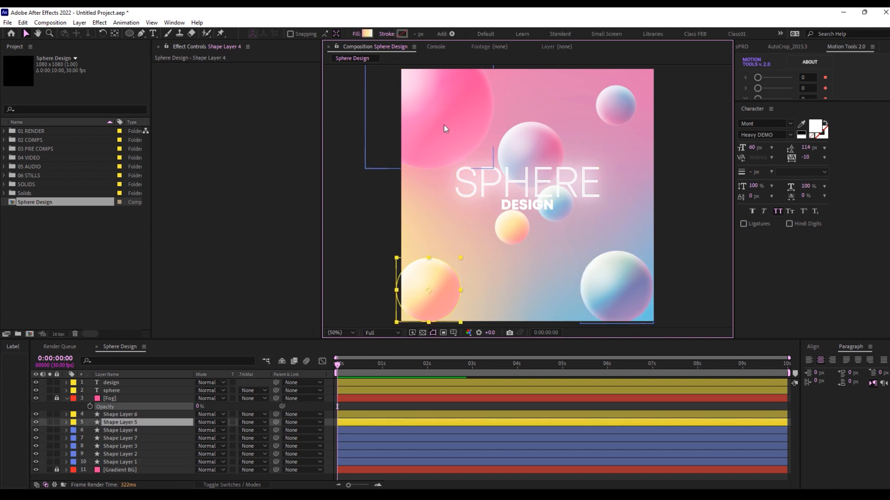
pyautogui.click(121, 439)
pyautogui.press('v')
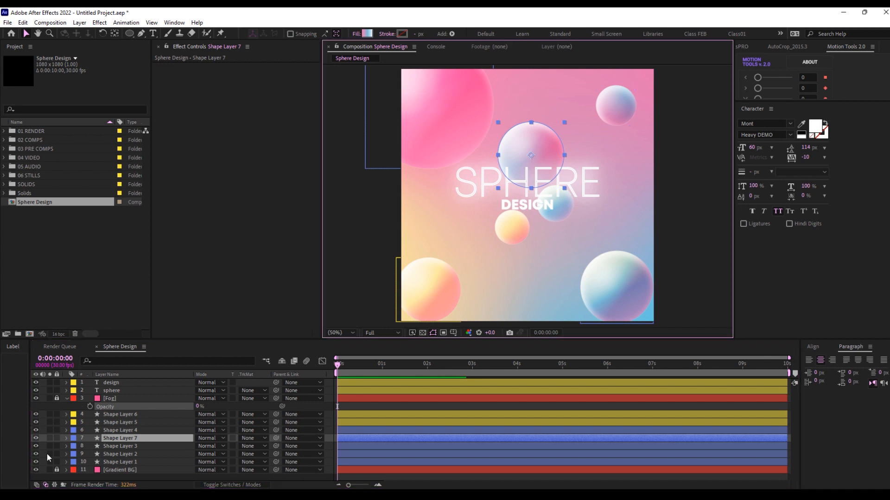
pyautogui.click(74, 439)
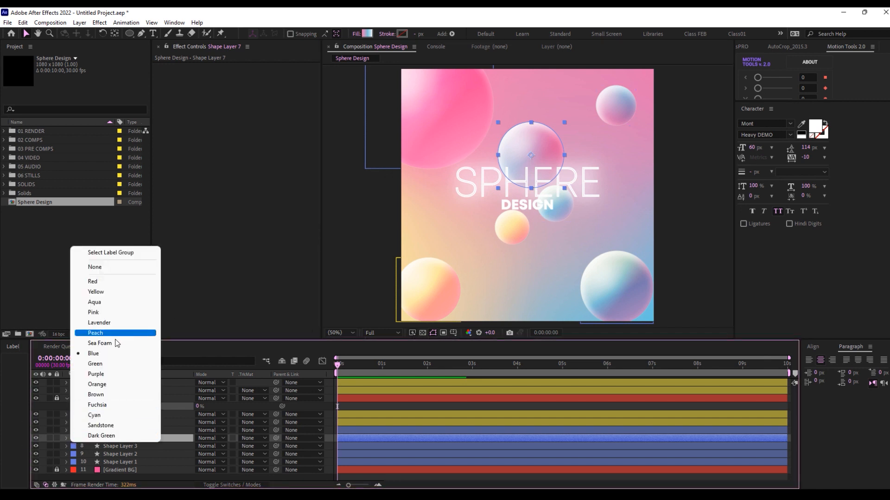
pyautogui.click(99, 312)
# - Assign the Pink label to Shape Layer 2 and move Shape Layer 7 directly above it in the layer stack
pyautogui.click(554, 215)
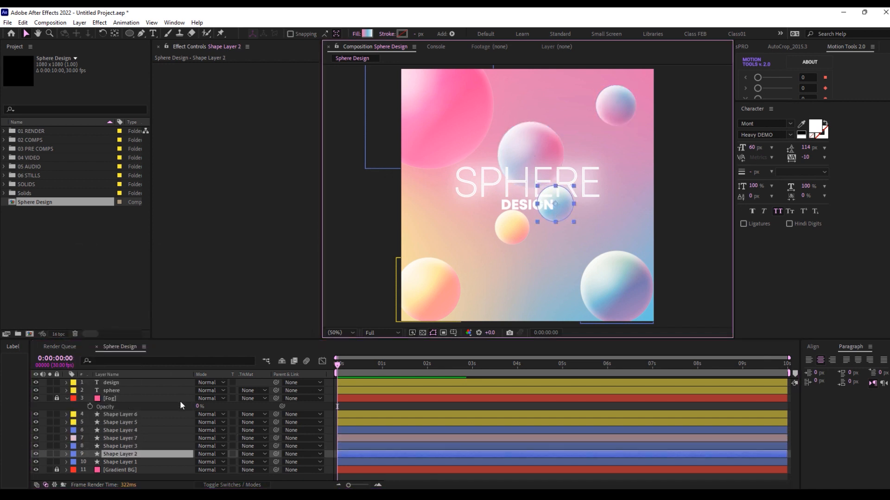
pyautogui.moveTo(116, 439)
pyautogui.mouseDown()
pyautogui.moveTo(108, 430)
pyautogui.moveTo(114, 450)
pyautogui.mouseUp()
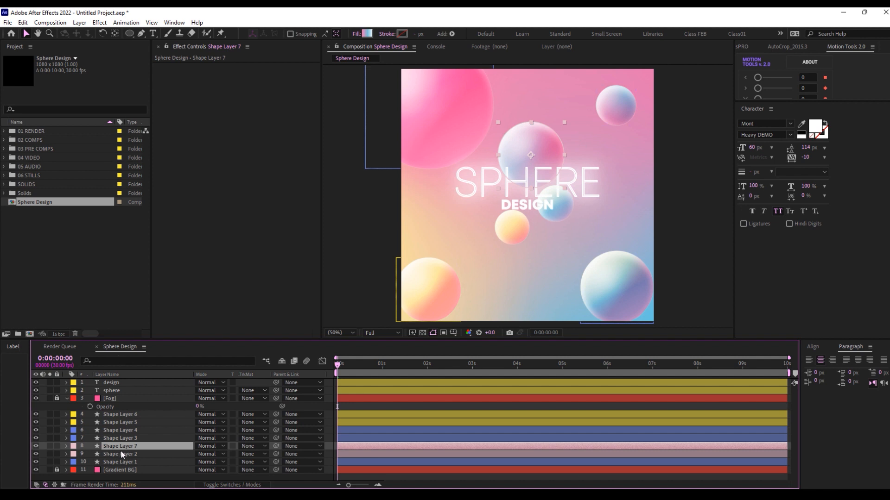
# - Move Shape Layer 1 between Shape Layer 4 and Shape Layer 3 in the layer stack
pyautogui.click(516, 229)
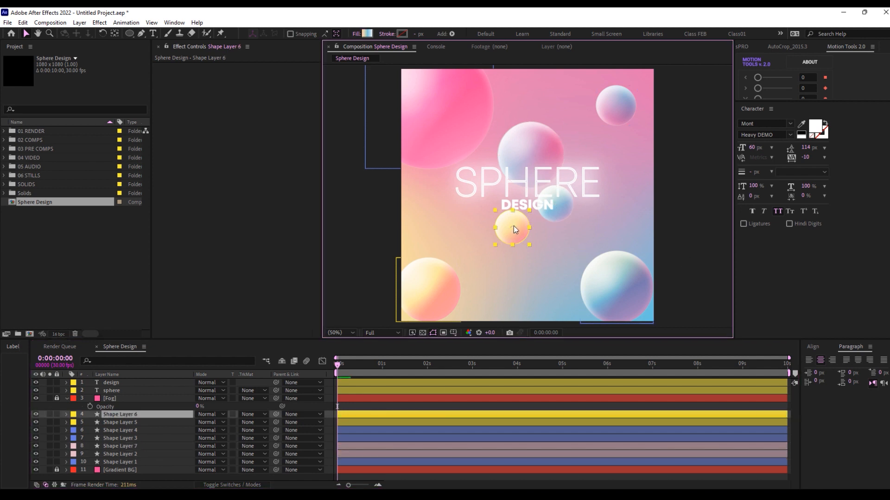
pyautogui.click(112, 438)
pyautogui.moveTo(114, 462); pyautogui.dragTo(118, 438)
# - Move the blue-labelled Shape Layers 4, 1 and 3 together to the top of the layer stack
pyautogui.click(124, 431)
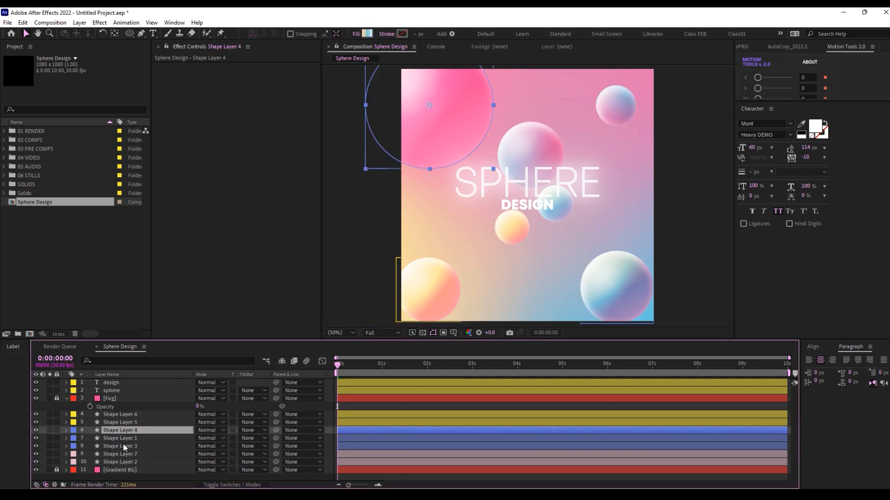
pyautogui.click(122, 444)
pyautogui.keyDown('shift'); pyautogui.click(125, 435); pyautogui.keyUp('shift')
pyautogui.moveTo(123, 433); pyautogui.dragTo(127, 382)
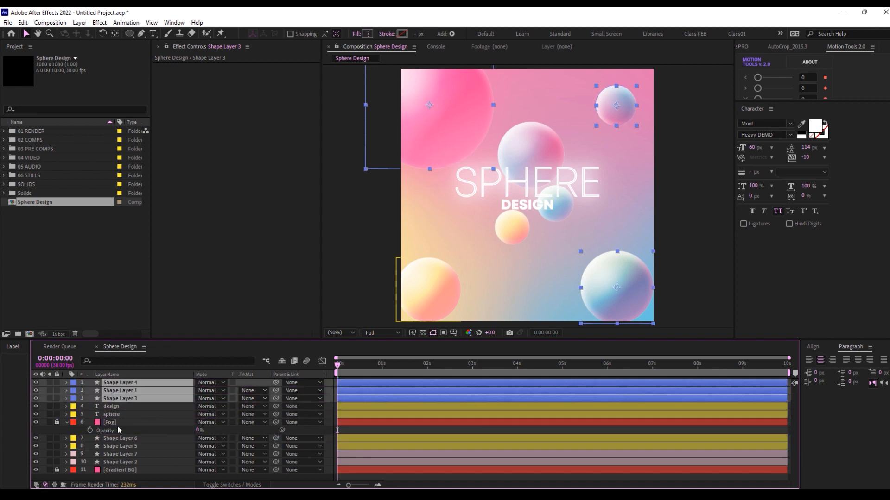
# - Assign the Pink label to Shape Layers 6 and 5, matching the other spheres below the Fog layer
pyautogui.click(114, 456)
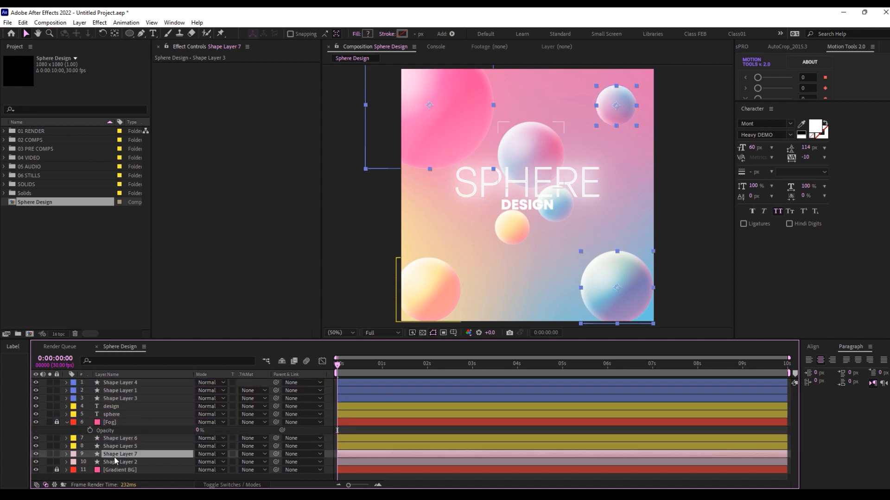
pyautogui.click(114, 462)
pyautogui.click(116, 447)
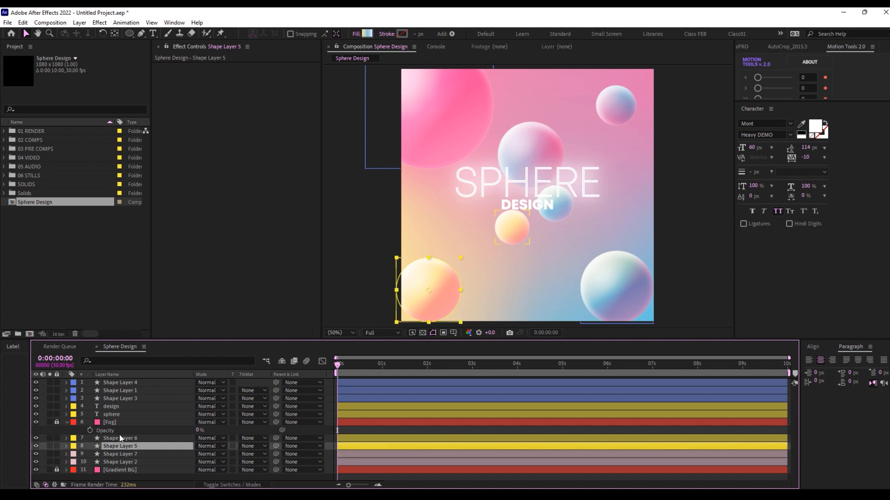
pyautogui.click(121, 439)
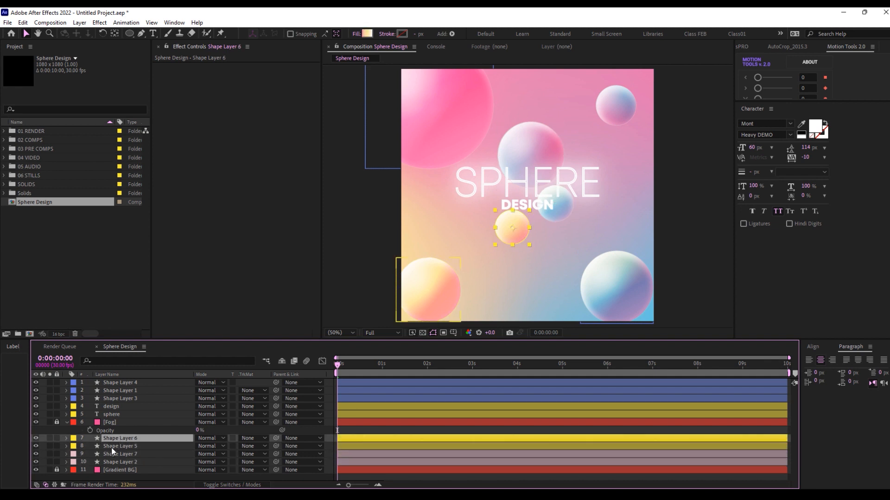
pyautogui.keyDown('ctrl'); pyautogui.click(111, 447); pyautogui.keyUp('ctrl')
pyautogui.moveTo(77, 448); pyautogui.dragTo(117, 422)
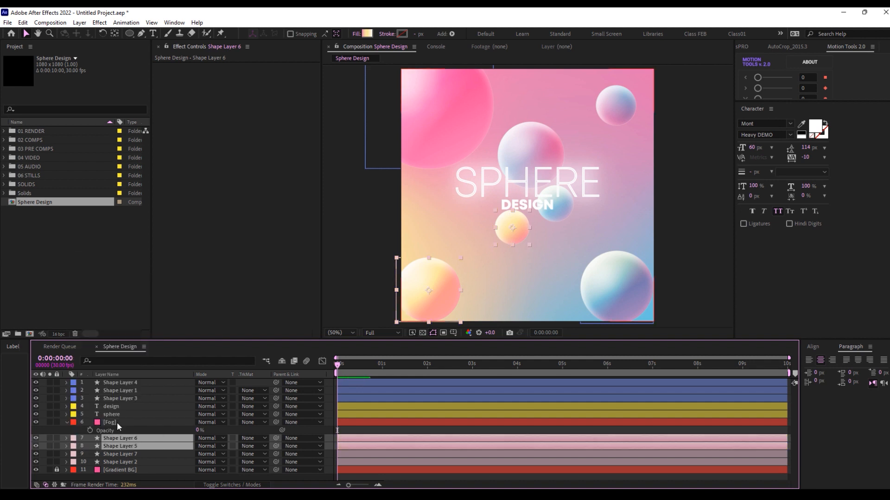
# - Unlock the Fog layer, set its opacity to 35%, and collapse the property
pyautogui.click(117, 422)
pyautogui.moveTo(200, 432); pyautogui.dragTo(210, 427)
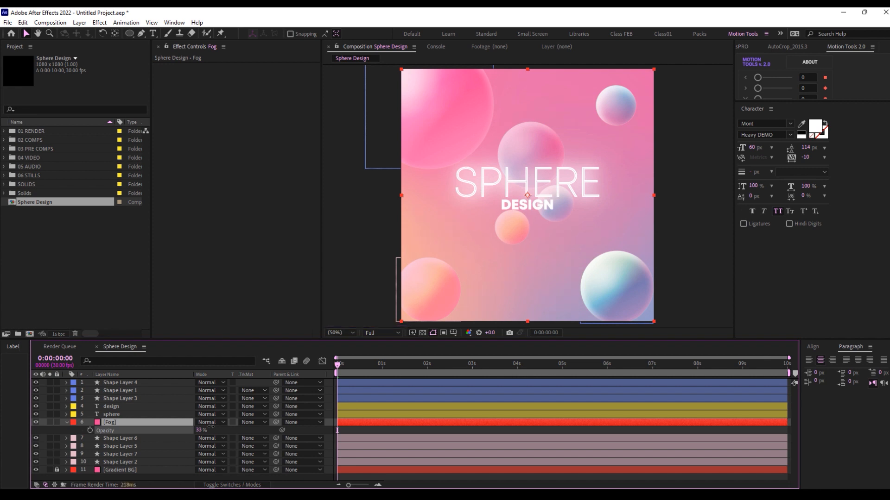
pyautogui.press('Return')
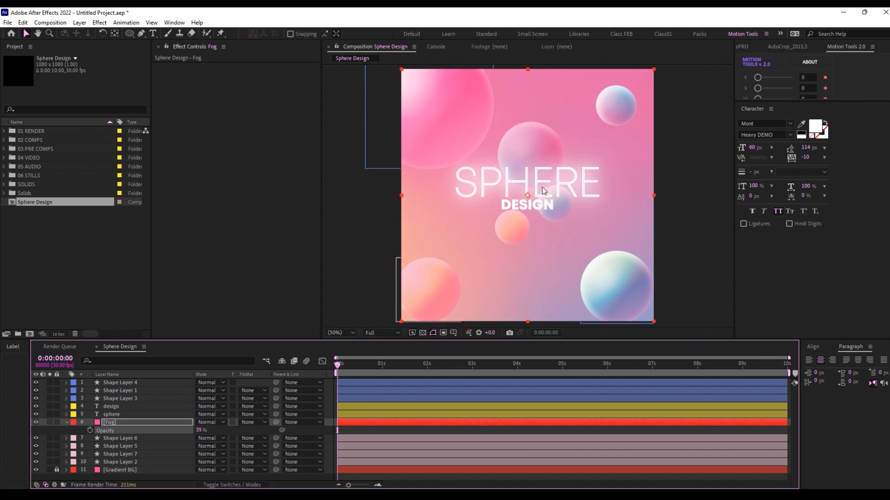
pyautogui.press('t')
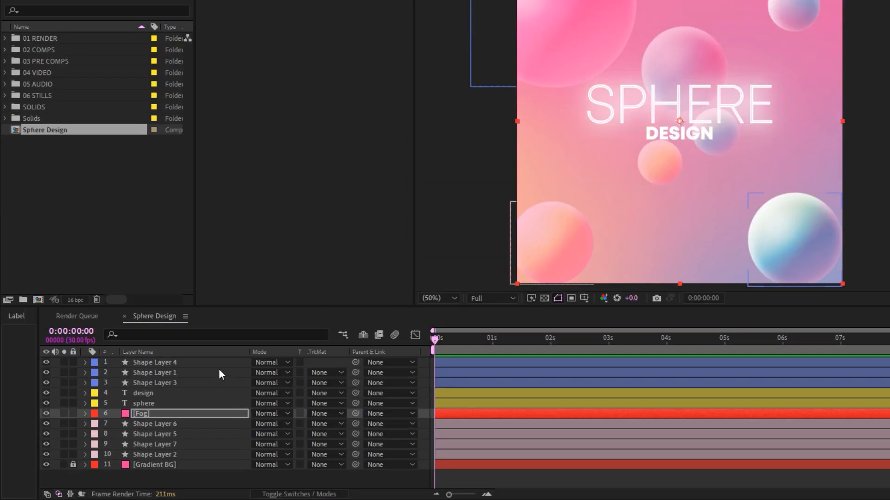
# - Turn all unlocked layers, from Shape Layer 4 down to Shape Layer 2, into 3D layers
pyautogui.click(156, 383)
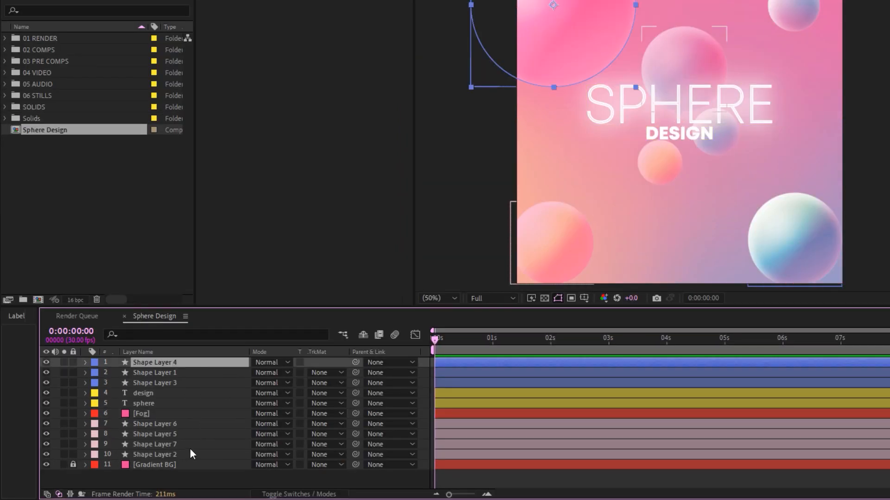
pyautogui.hotkey('ctrl', 'a')
pyautogui.click(287, 494)
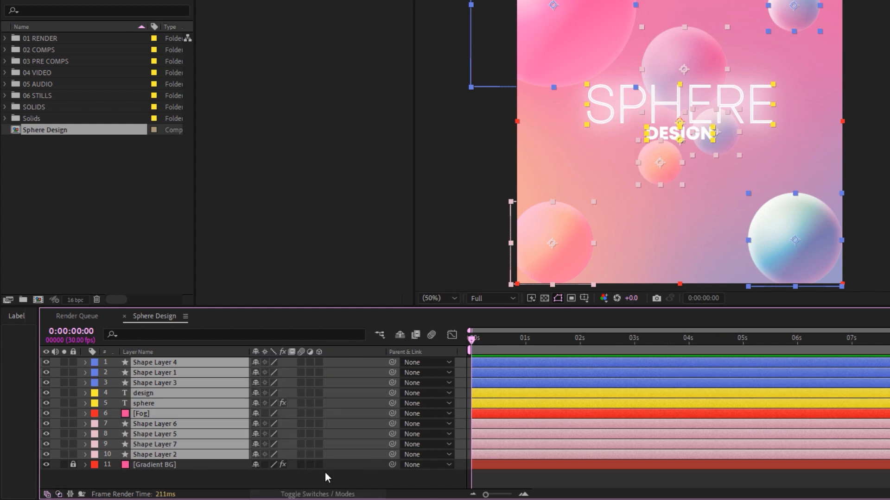
pyautogui.click(318, 362)
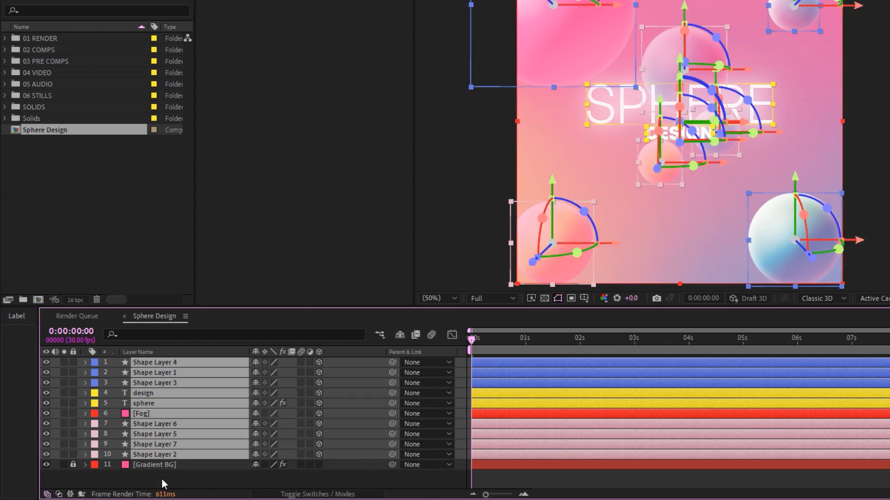
# - Create a two-node camera named Camera 1 using one of the lens presets
pyautogui.click(161, 478)
pyautogui.rightClick(154, 476)
pyautogui.moveTo(225, 334)
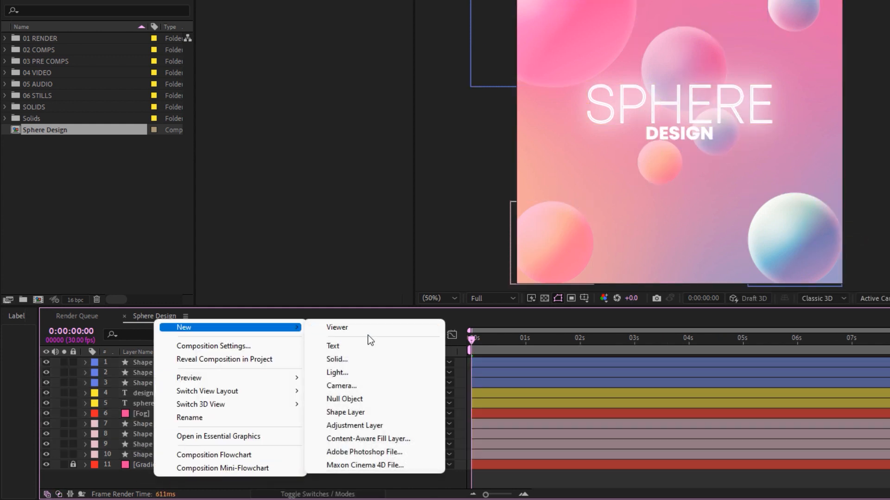
pyautogui.click(352, 386)
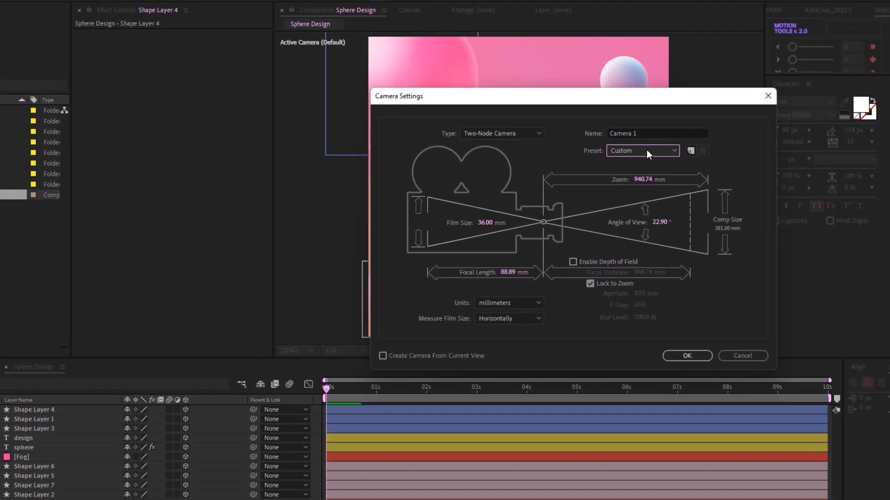
pyautogui.click(646, 151)
pyautogui.click(636, 237)
pyautogui.press('Return')
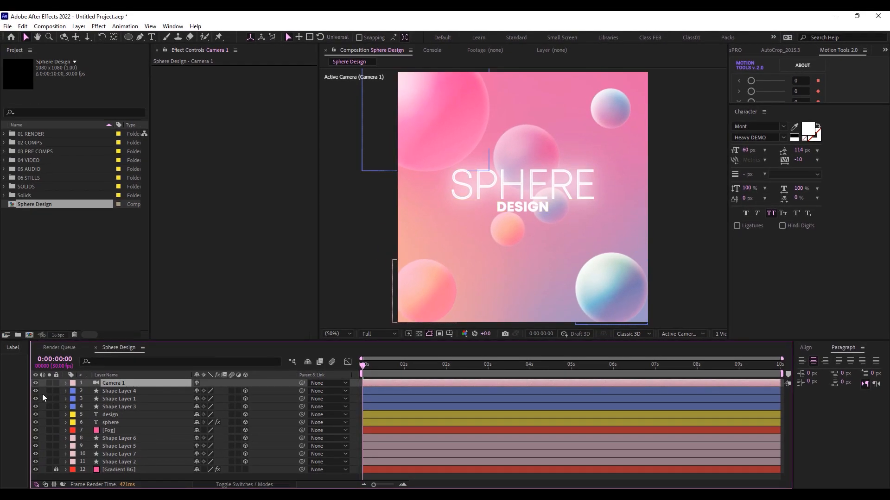
# - Add a null object to the composition and parent Camera 1 to it
pyautogui.rightClick(42, 394)
pyautogui.moveTo(102, 278)
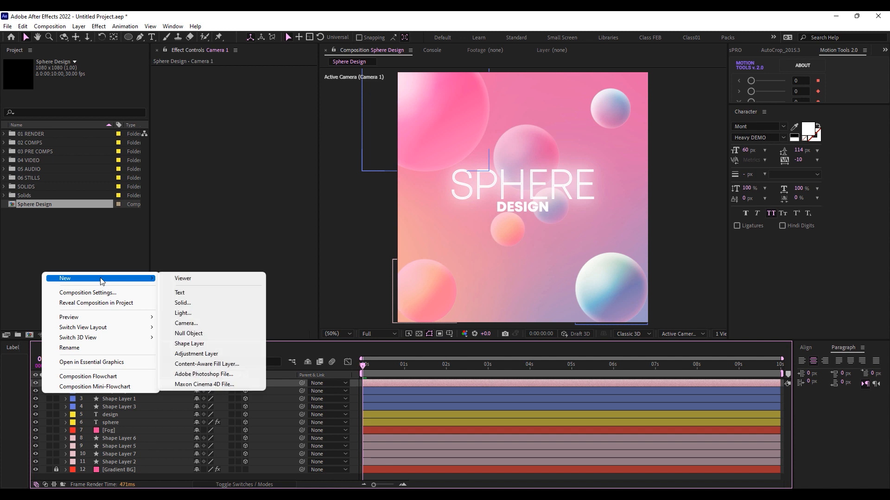
pyautogui.click(191, 334)
pyautogui.click(121, 391)
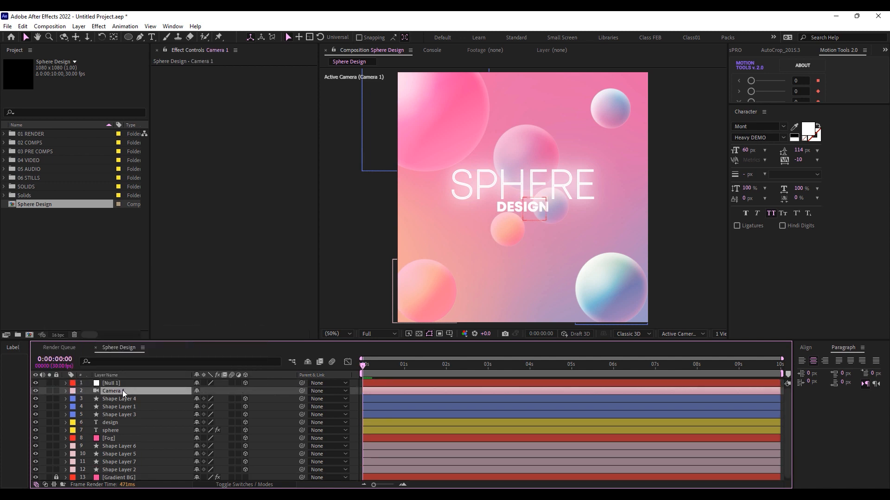
pyautogui.moveTo(303, 391); pyautogui.dragTo(109, 385)
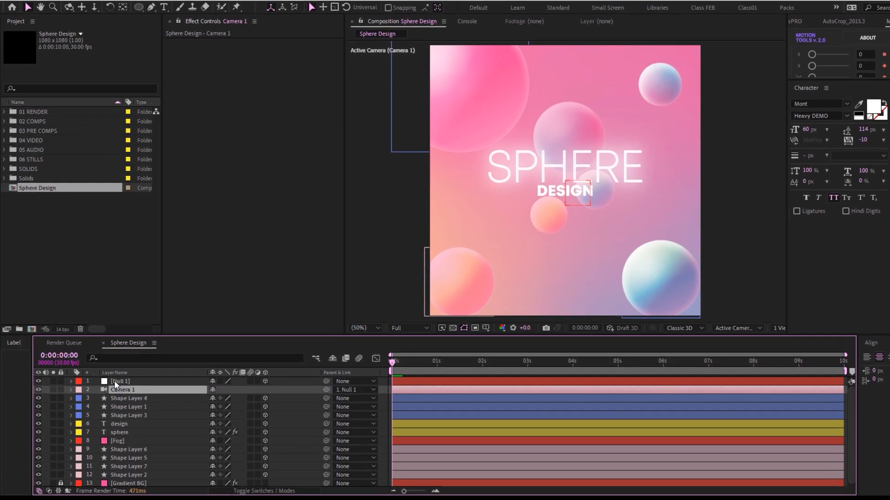
# - Rename the null layer as Cam control
pyautogui.click(106, 383)
pyautogui.press('Return')
pyautogui.write('Cam')
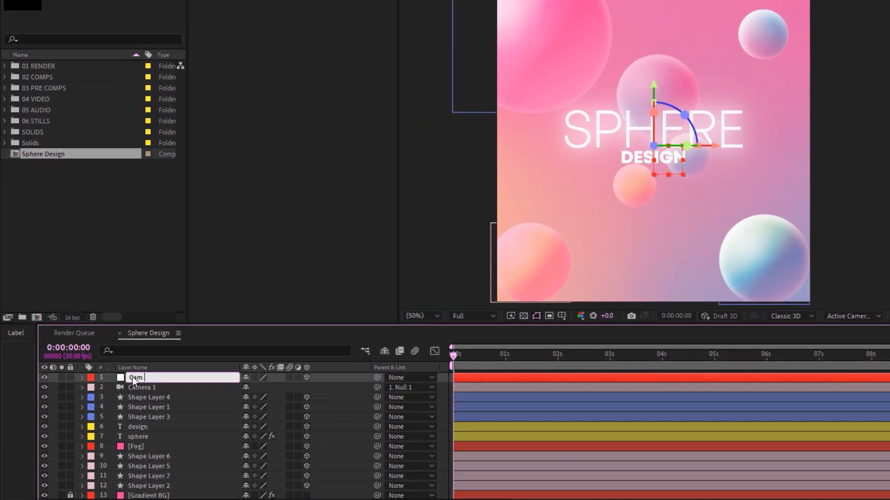
pyautogui.write(' control')
pyautogui.press('Return')
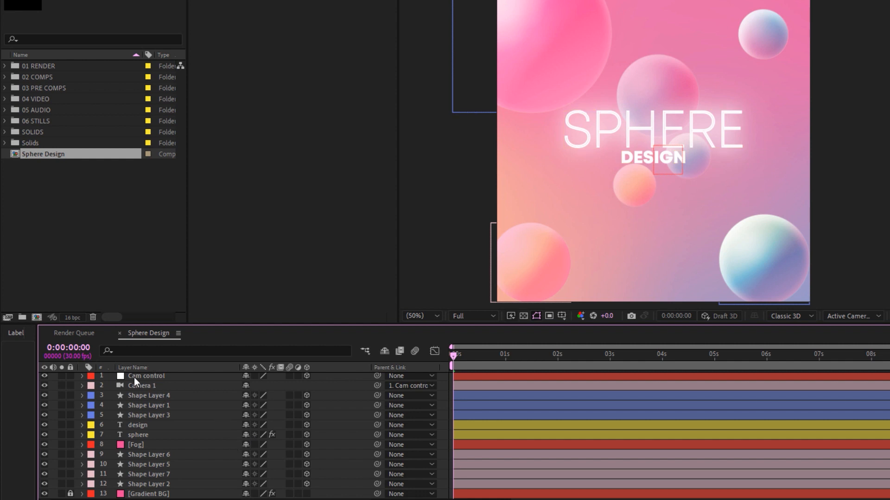
pyautogui.scroll(1, 184, 408)
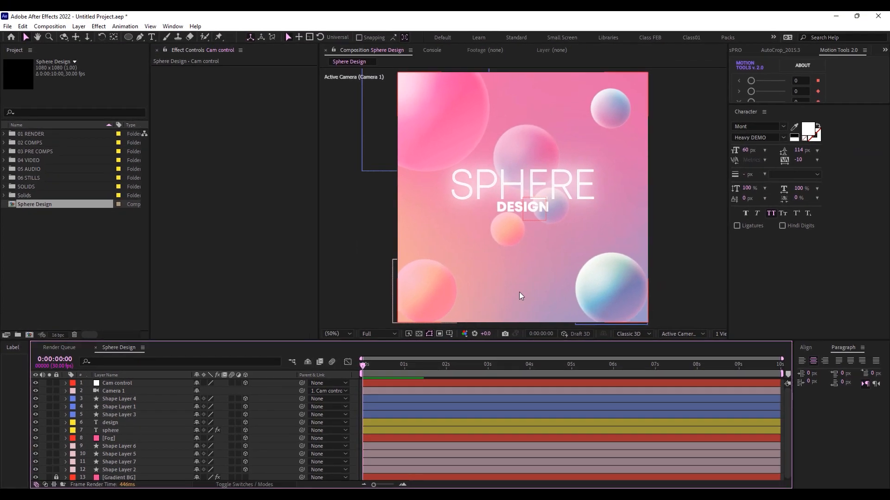
# - Split a widened composition viewer into Top and Active Camera views and check the depth placement of the camera and layers from above
pyautogui.click(448, 105)
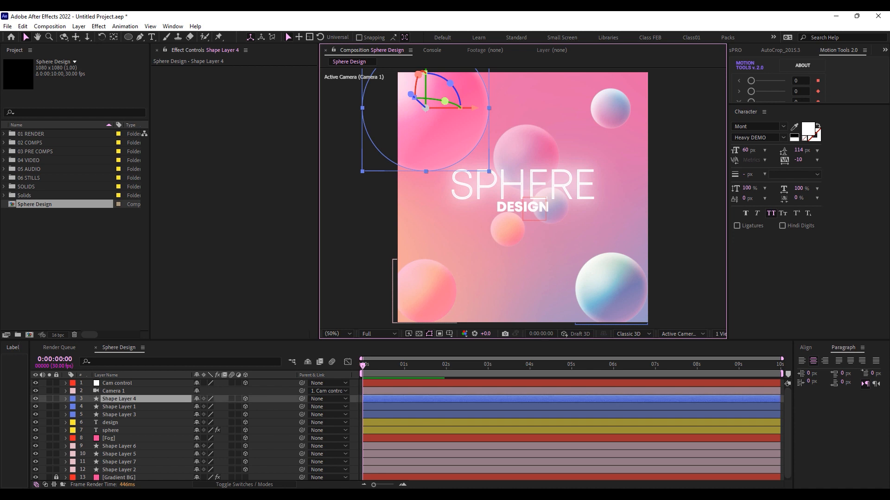
pyautogui.click(721, 334)
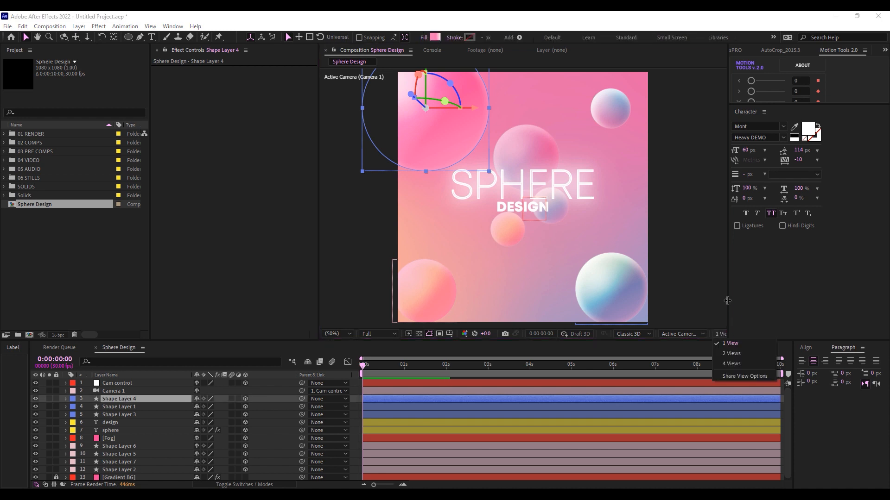
pyautogui.click(751, 297)
pyautogui.moveTo(728, 280); pyautogui.dragTo(786, 283)
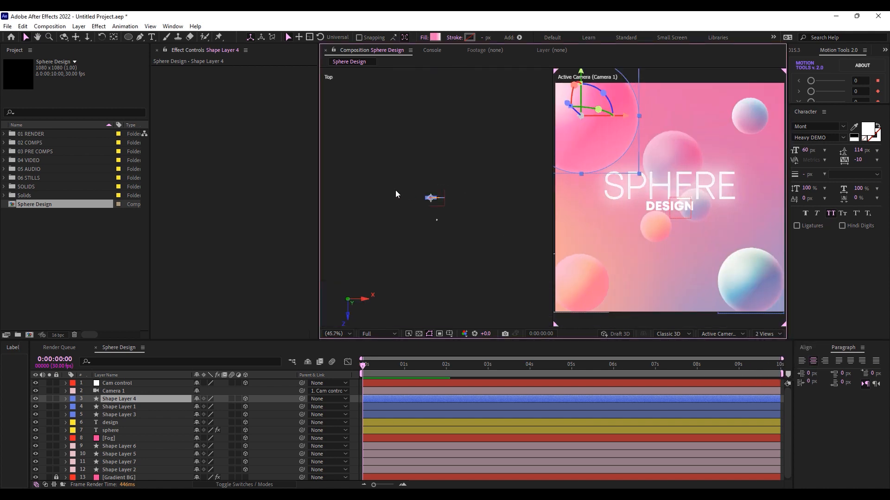
pyautogui.scroll(3, 384, 174)
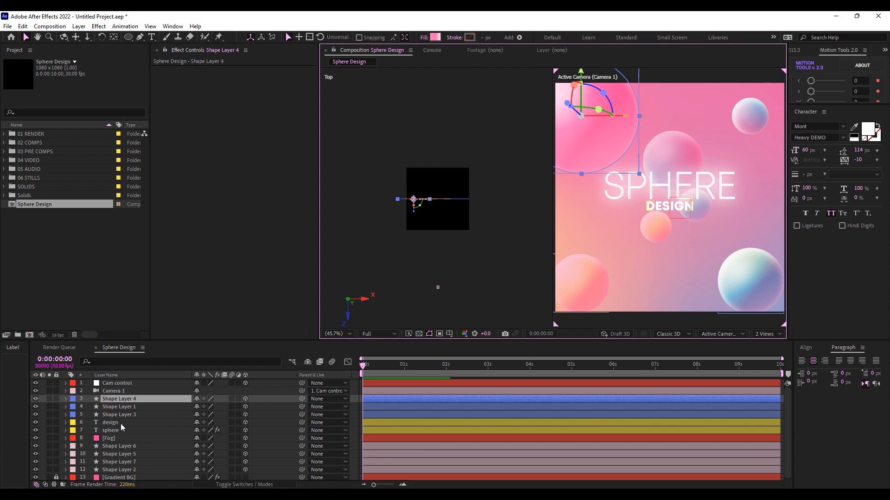
pyautogui.click(129, 390)
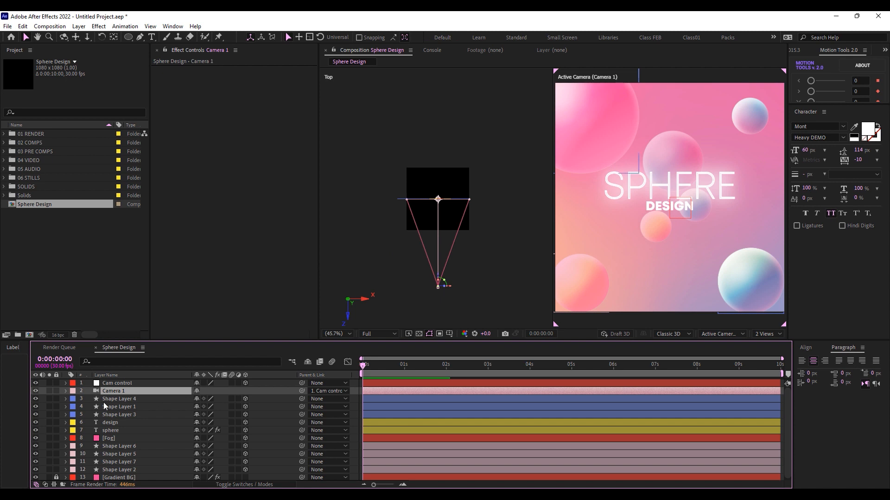
pyautogui.click(110, 398)
pyautogui.click(111, 407)
pyautogui.click(112, 421)
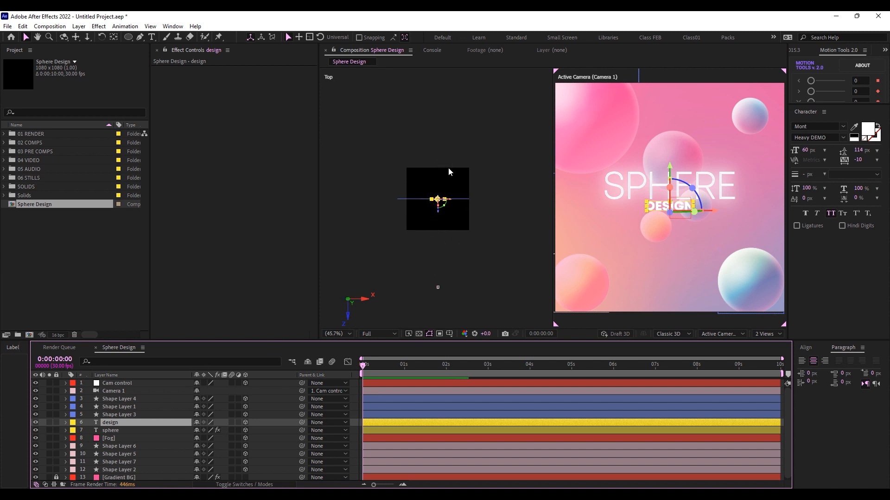
# - Move Shape Layer 4 toward the camera by setting its Z position to -885
pyautogui.click(623, 158)
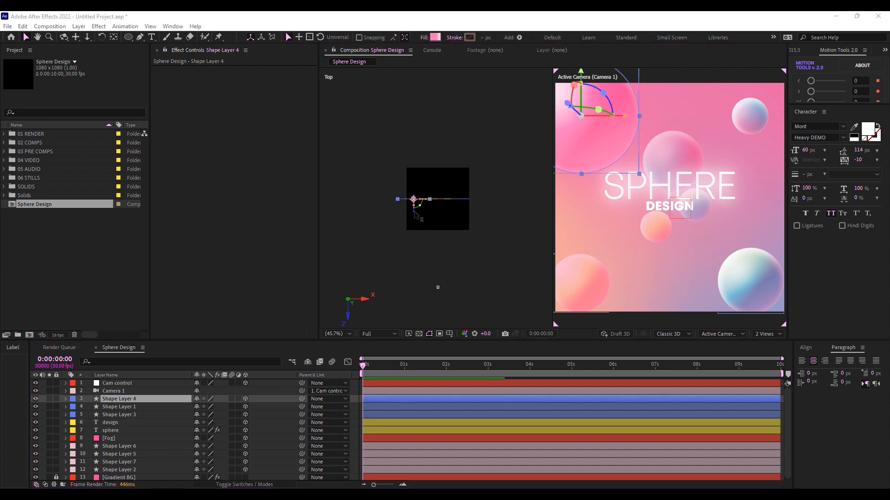
pyautogui.moveTo(415, 214); pyautogui.dragTo(431, 272)
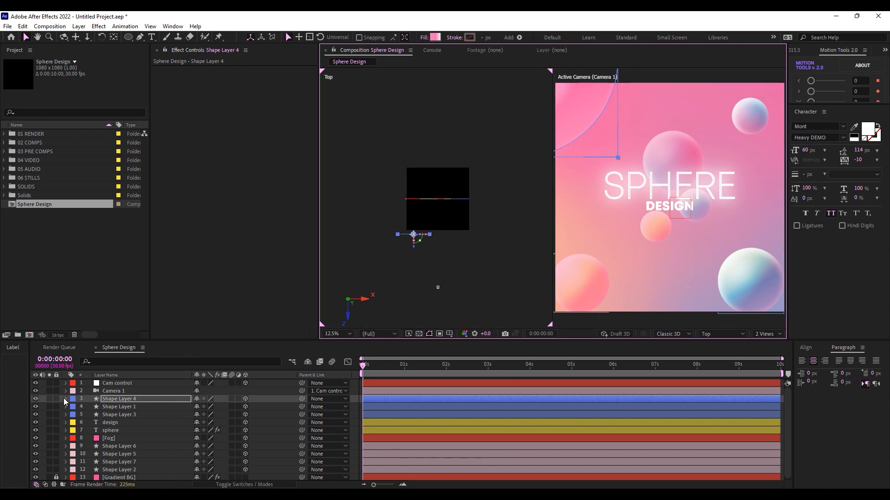
pyautogui.click(108, 402)
pyautogui.press('p')
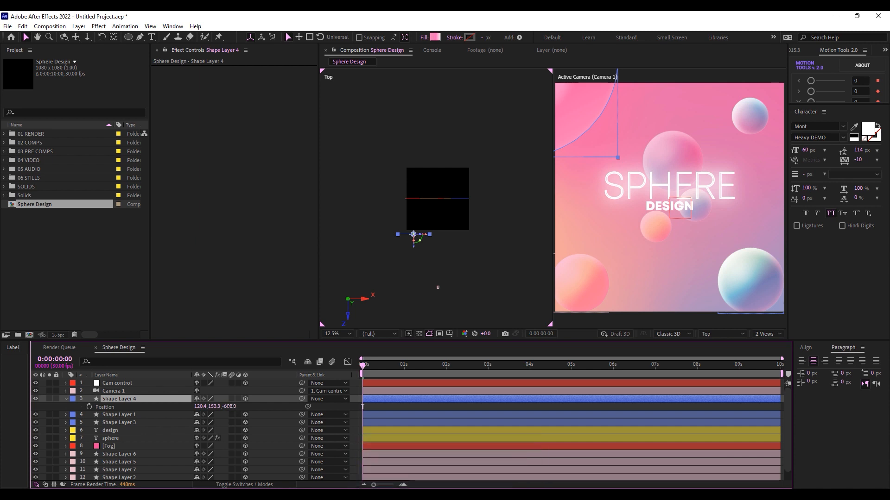
pyautogui.moveTo(231, 407); pyautogui.dragTo(185, 407)
pyautogui.click(232, 406)
pyautogui.write('-')
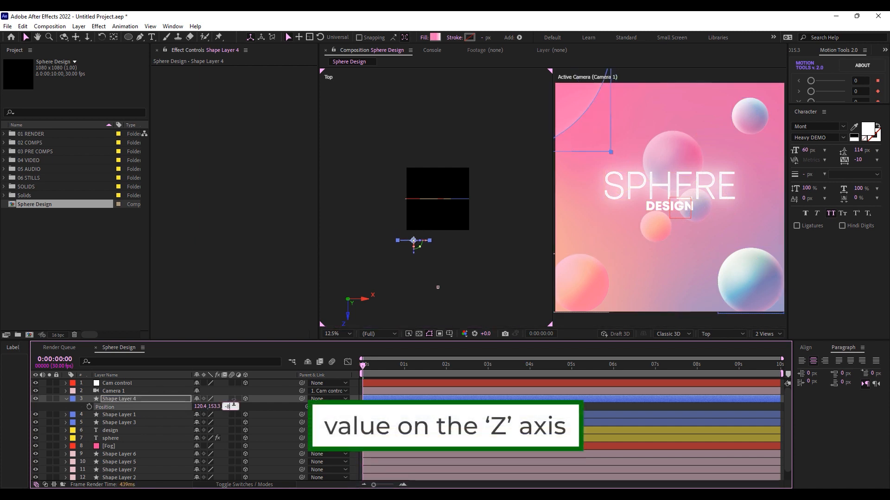
pyautogui.write('885')
pyautogui.press('Return')
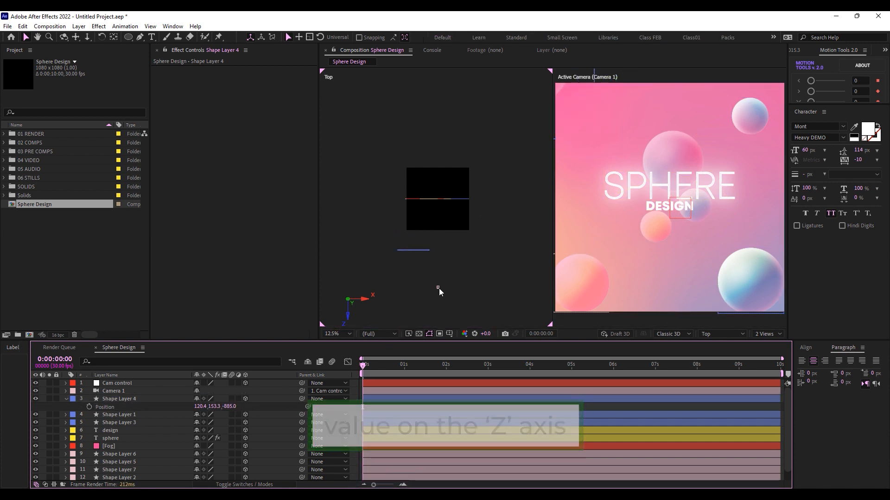
# - Scale down Shape Layer 4 and reposition it in the artwork's upper-left corner at about X 346, Y 375
pyautogui.click(438, 287)
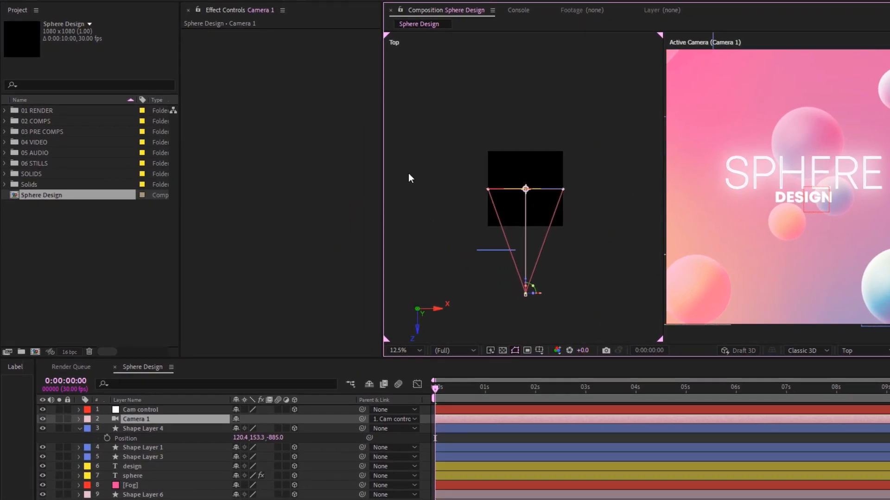
pyautogui.click(162, 429)
pyautogui.moveTo(690, 76); pyautogui.dragTo(740, 130)
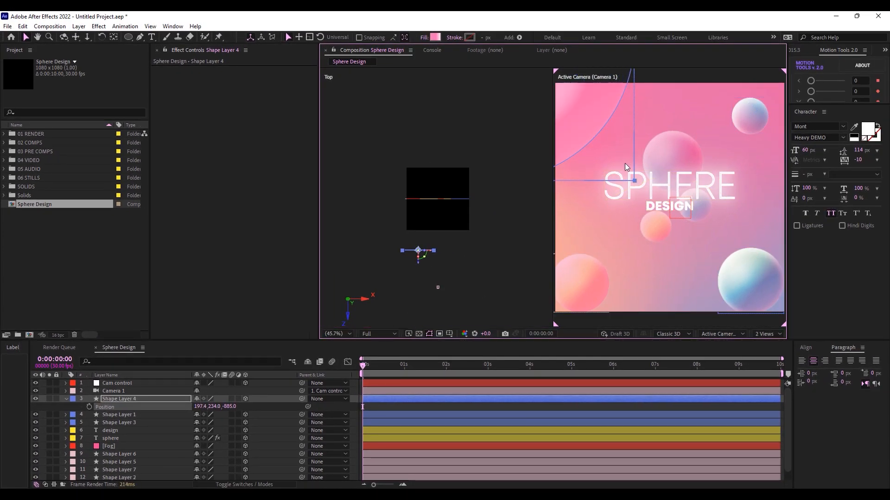
pyautogui.moveTo(634, 185); pyautogui.dragTo(600, 146)
pyautogui.moveTo(561, 98); pyautogui.dragTo(591, 138)
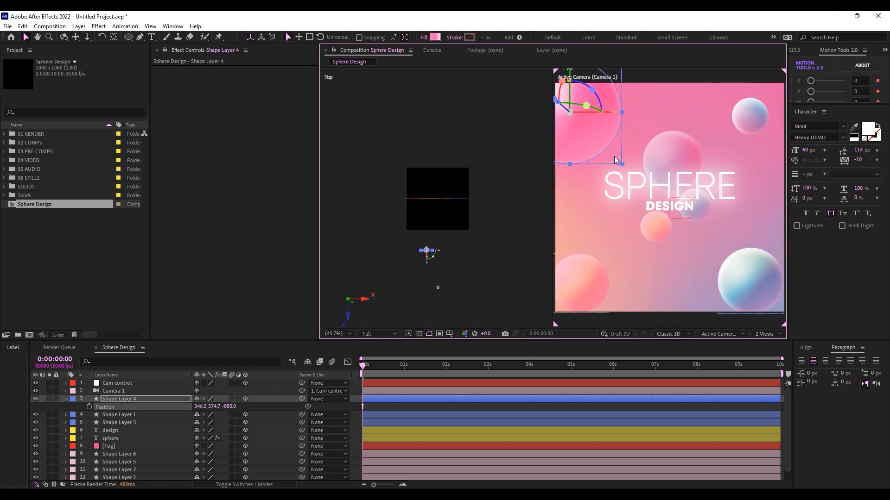
pyautogui.click(640, 158)
pyautogui.scroll(1, 649, 179)
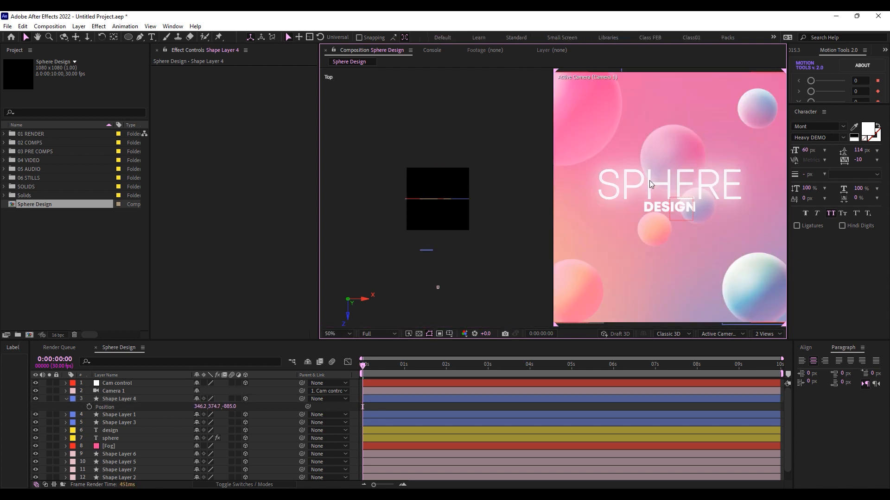
pyautogui.click(586, 130)
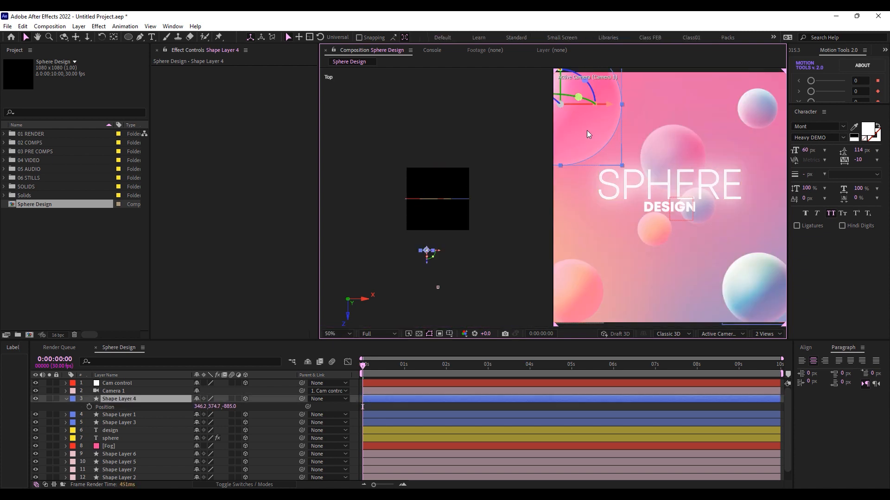
# - Push Shape Layer 3 back in depth by setting its Z position to 1000
pyautogui.click(756, 107)
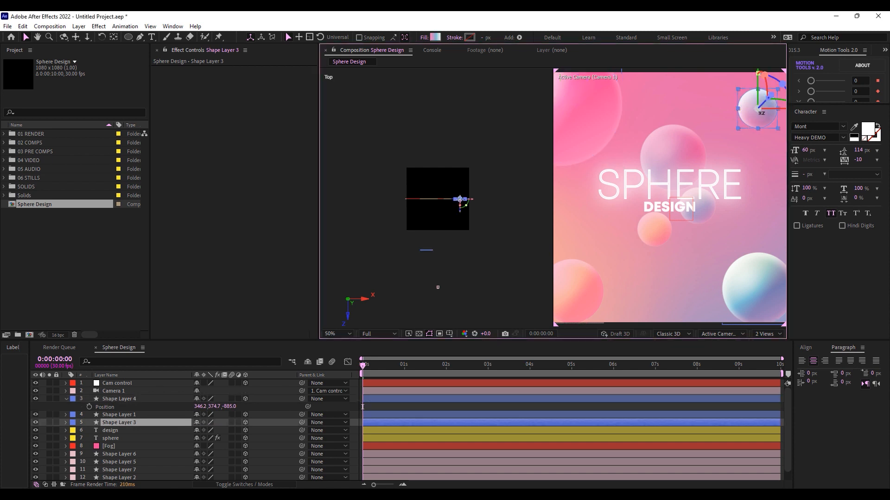
pyautogui.press('p')
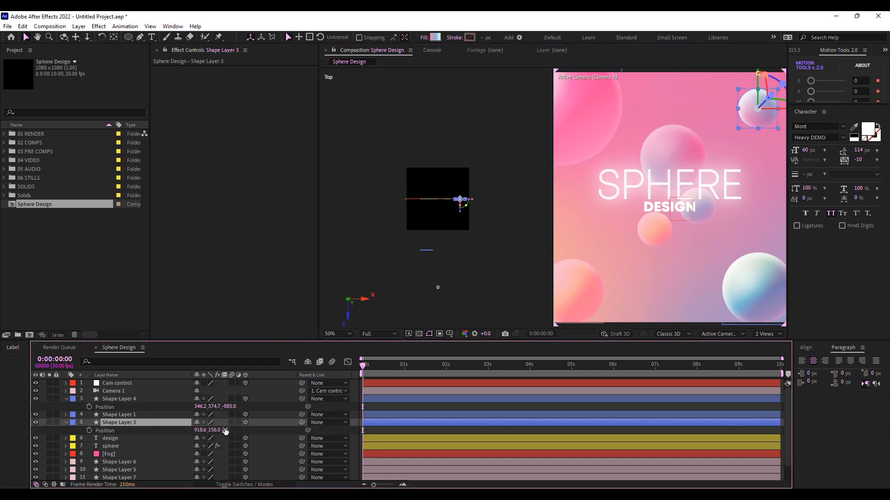
pyautogui.moveTo(225, 431); pyautogui.dragTo(270, 431)
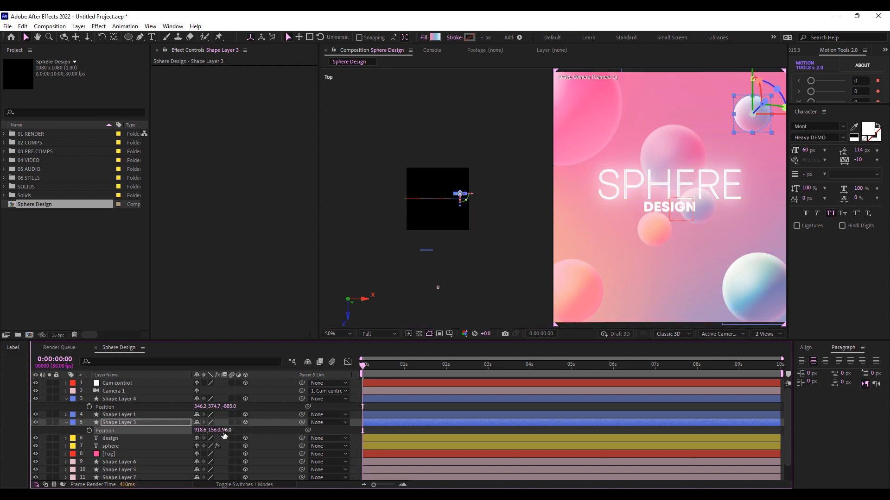
pyautogui.moveTo(224, 434); pyautogui.dragTo(231, 432)
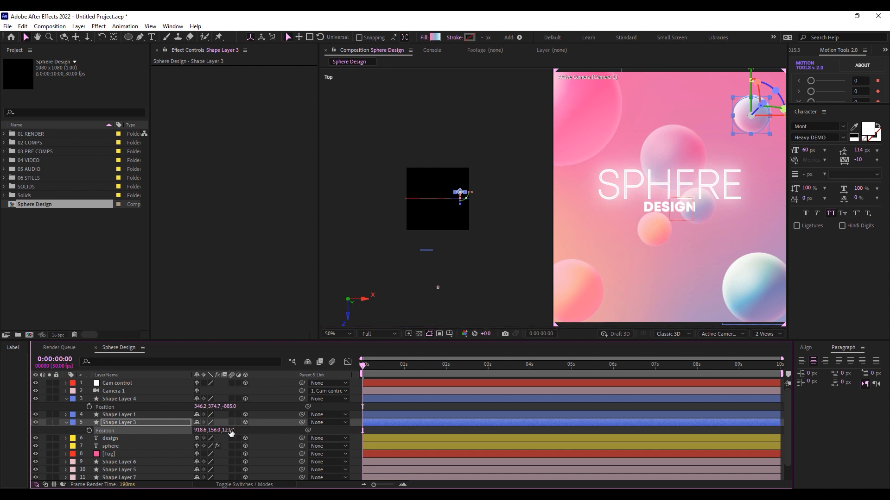
pyautogui.click(231, 431)
pyautogui.write('1000')
pyautogui.click(266, 427)
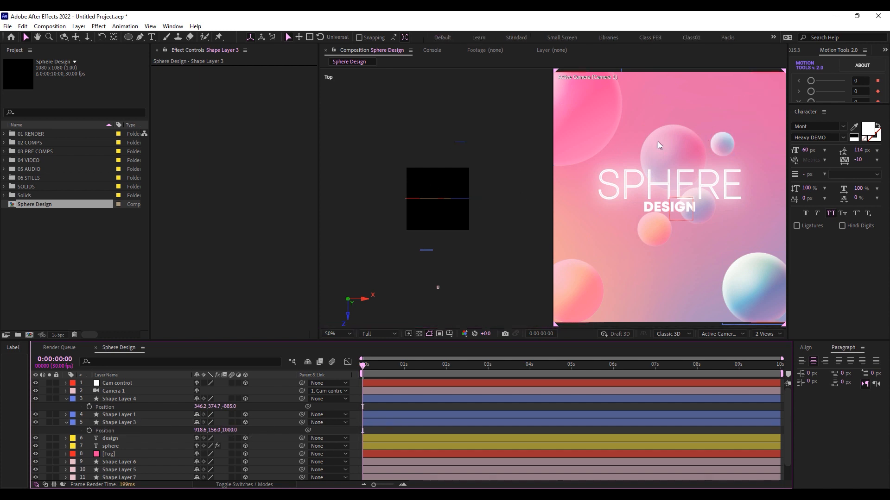
# - Move Shape Layer 3 up and outward into the artwork's upper-right corner, with X position at about 1219
pyautogui.click(728, 141)
pyautogui.click(720, 147)
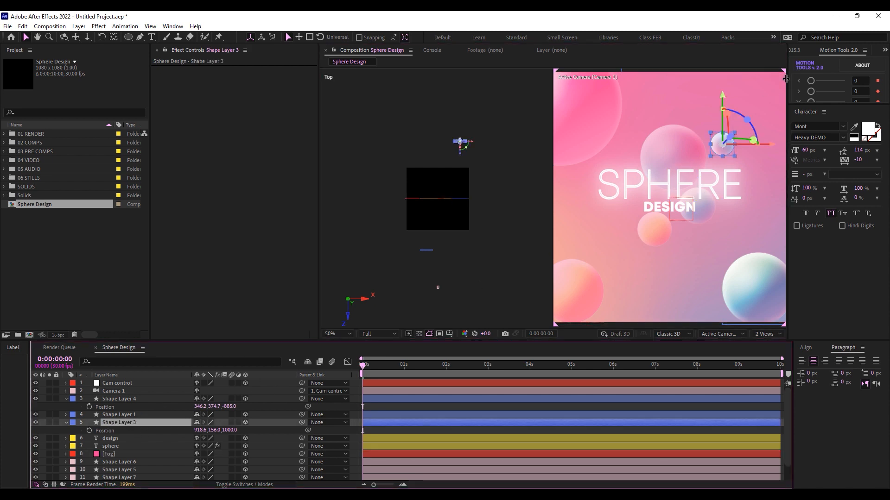
pyautogui.press('space')
pyautogui.moveTo(717, 165); pyautogui.dragTo(672, 164)
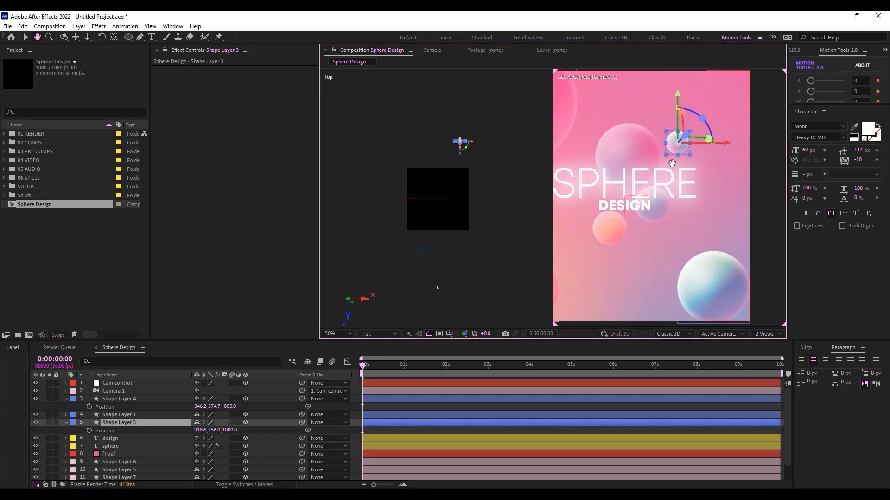
pyautogui.moveTo(678, 94); pyautogui.dragTo(679, 59)
pyautogui.moveTo(729, 111); pyautogui.dragTo(770, 112)
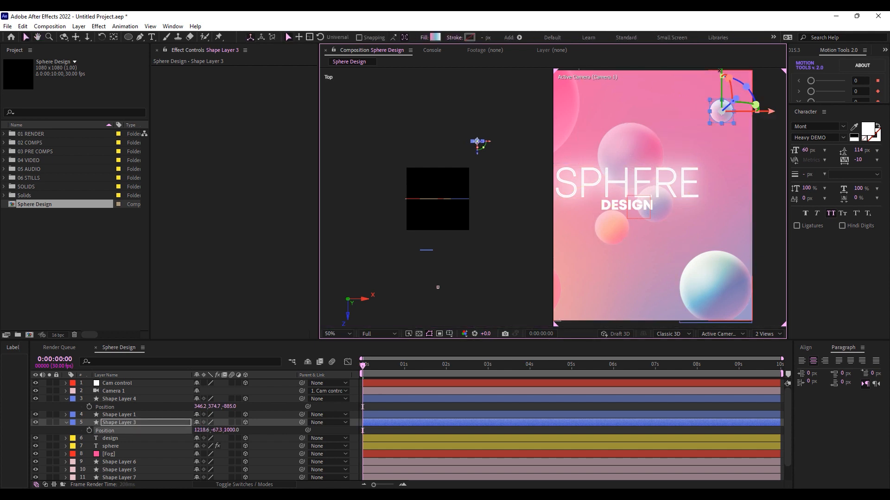
pyautogui.moveTo(721, 71); pyautogui.dragTo(721, 56)
# - Scale Shape Layer 3 uniformly to 90.3% to enlarge it at its new depth
pyautogui.press('s')
pyautogui.moveTo(226, 430)
pyautogui.mouseDown()
pyautogui.moveTo(240, 429)
pyautogui.moveTo(230, 431)
pyautogui.mouseUp()
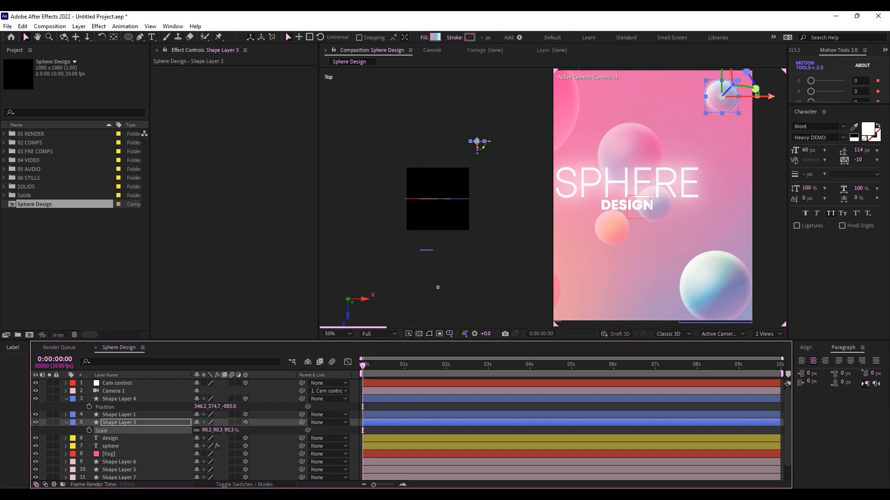
pyautogui.scroll(-2, 633, 187)
pyautogui.moveTo(638, 220); pyautogui.dragTo(654, 220)
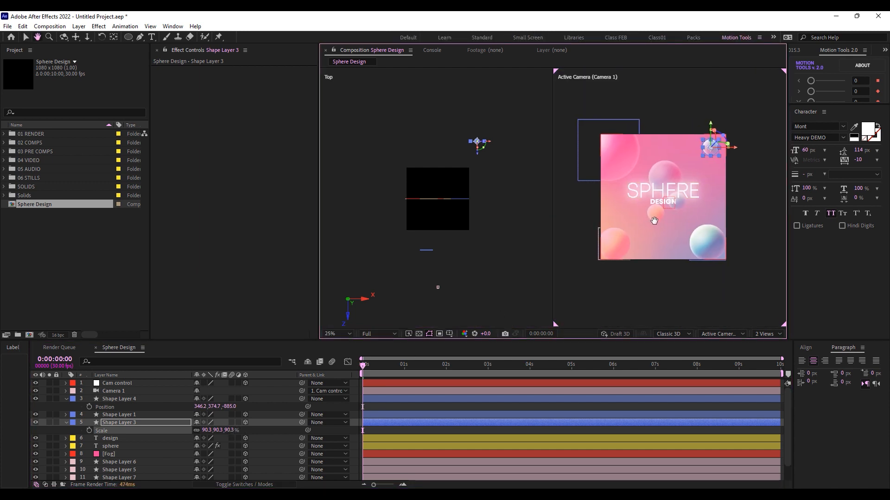
pyautogui.press('v')
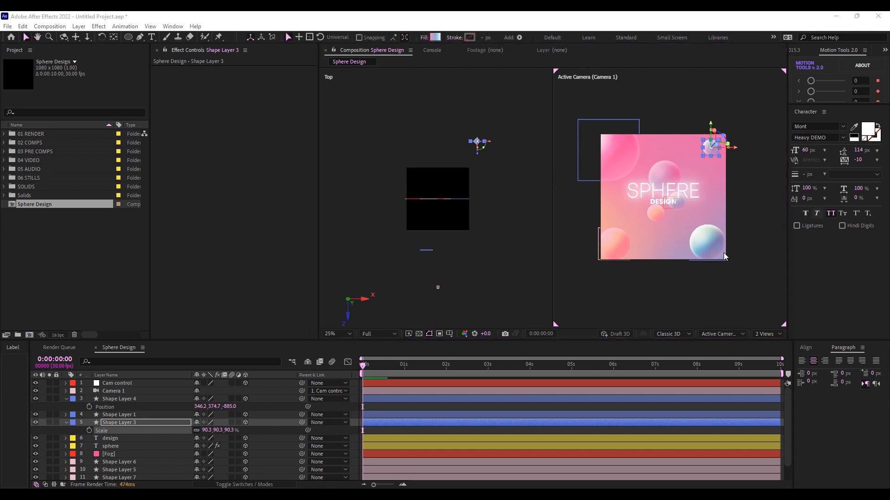
# - Push Shape Layer 1, the large sphere at the artwork's lower right, back to a Z position of 3000
pyautogui.click(712, 240)
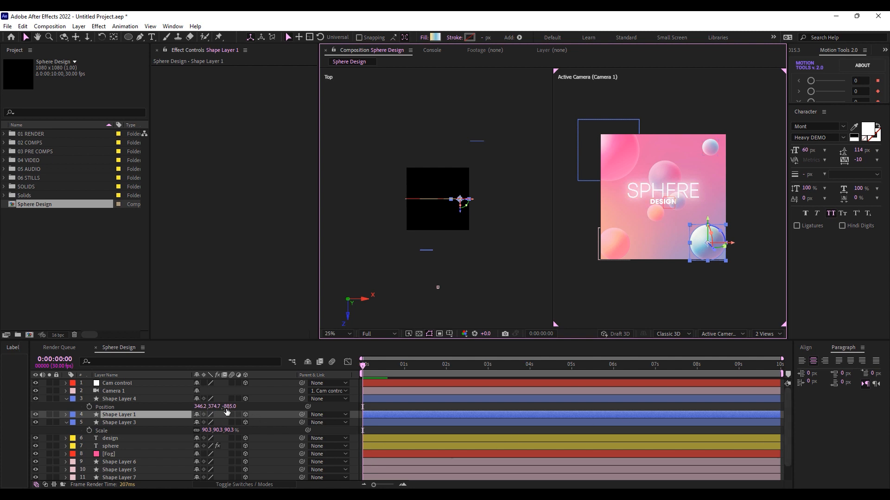
pyautogui.click(118, 413)
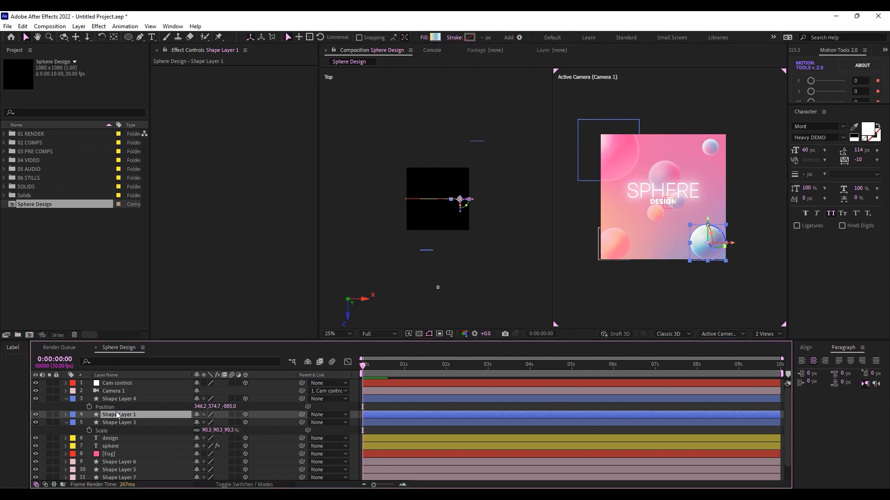
pyautogui.press('p')
pyautogui.click(227, 422)
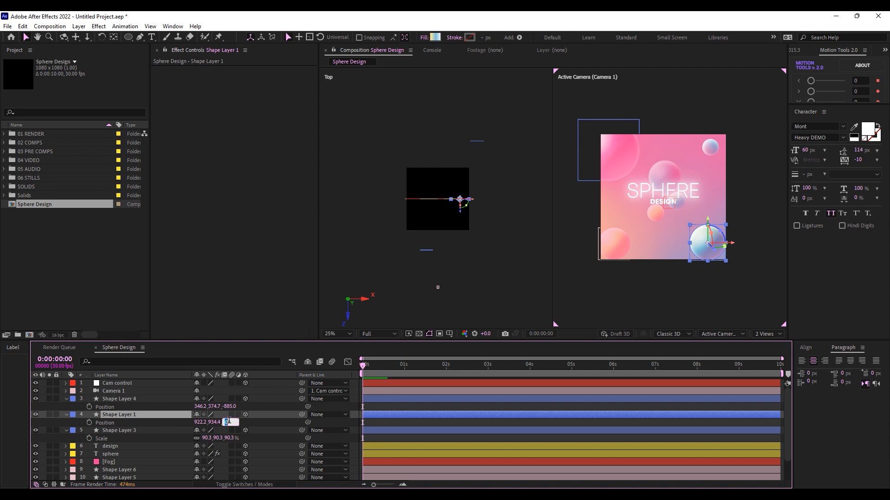
pyautogui.write('3000')
pyautogui.click(253, 421)
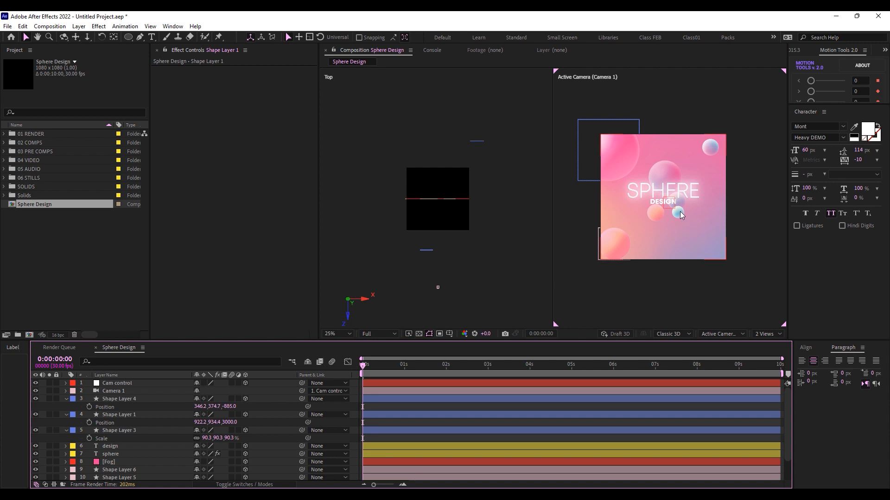
# - Move Shape Layer 1 back into the artwork's lower-right corner at about X 1726, Y 1786, and scale it uniformly to 306.5%
pyautogui.click(679, 212)
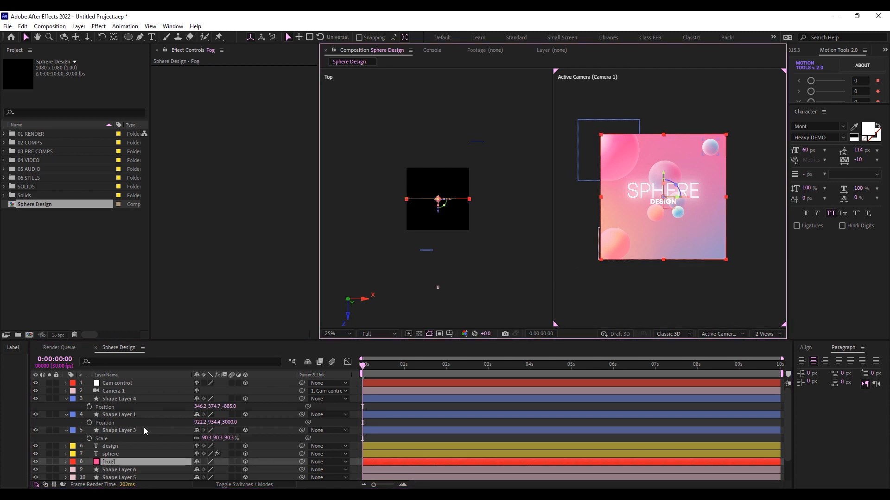
pyautogui.click(134, 415)
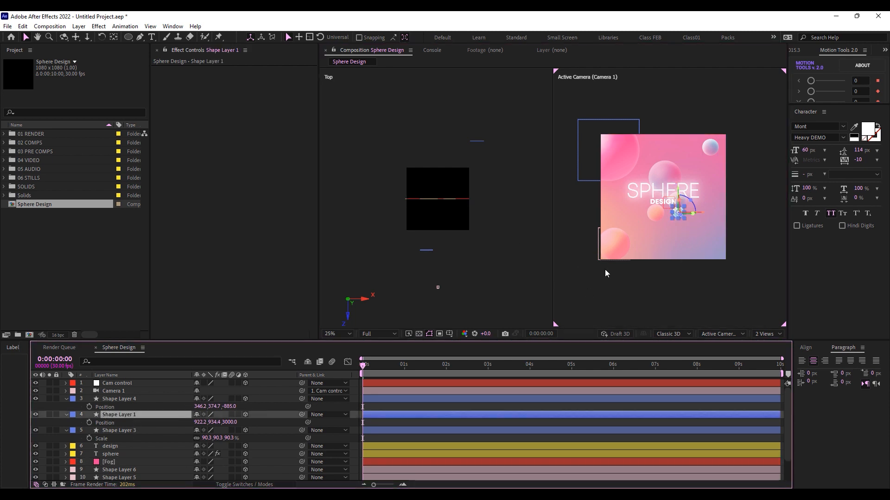
pyautogui.moveTo(677, 191); pyautogui.dragTo(736, 245)
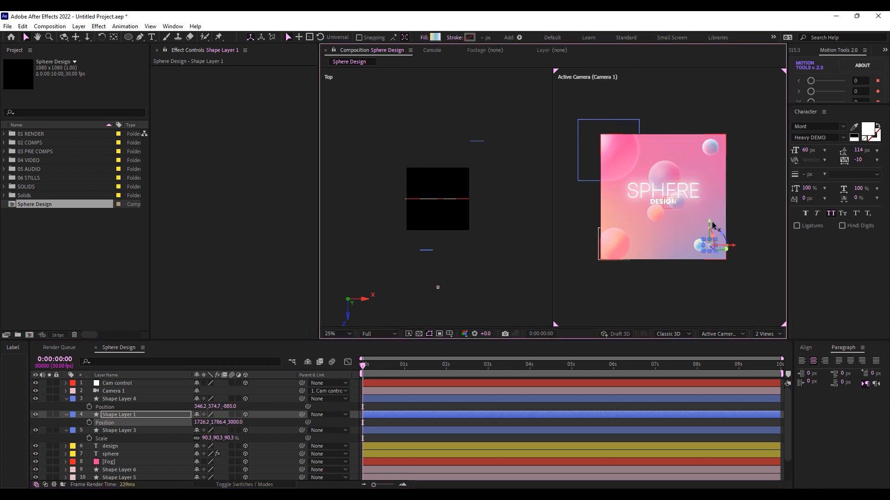
pyautogui.press('s')
pyautogui.moveTo(241, 423); pyautogui.dragTo(326, 421)
pyautogui.click(699, 308)
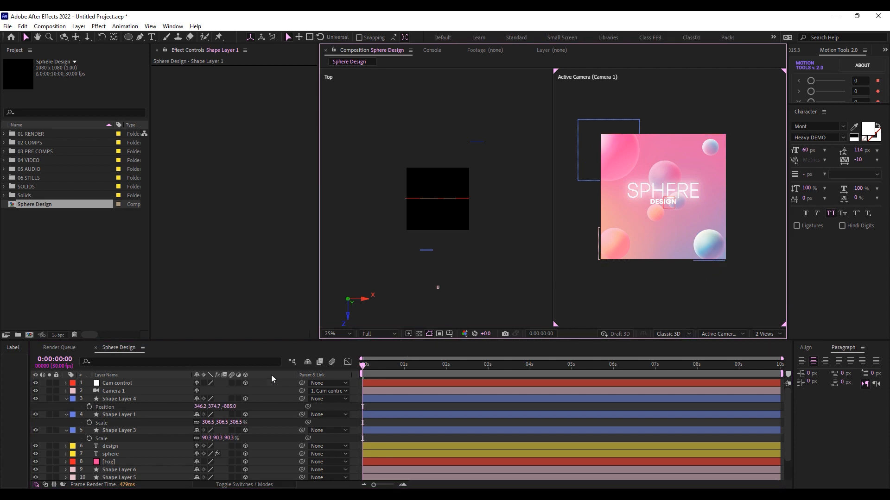
# - Restack Shape Layer 5, the sphere in the artwork's lower-left corner, directly above the Fog layer
pyautogui.scroll(-2, 510, 431)
pyautogui.click(611, 246)
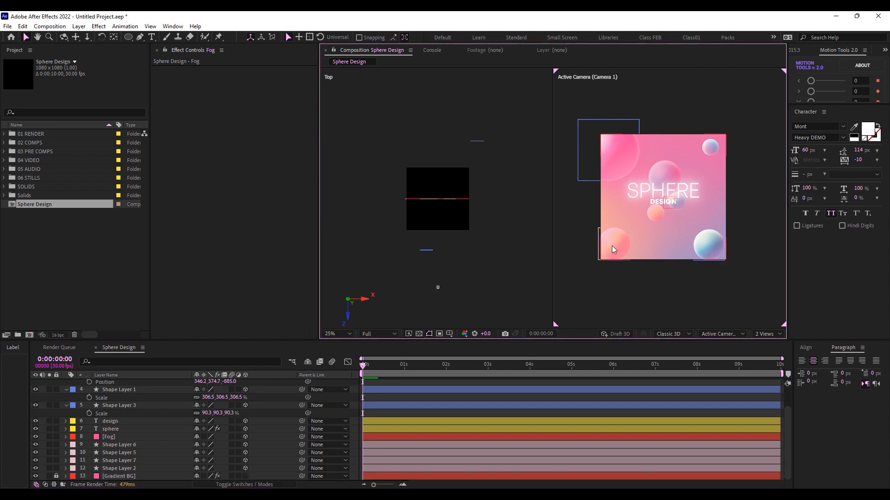
pyautogui.click(104, 446)
pyautogui.click(116, 454)
pyautogui.moveTo(119, 435); pyautogui.dragTo(118, 431)
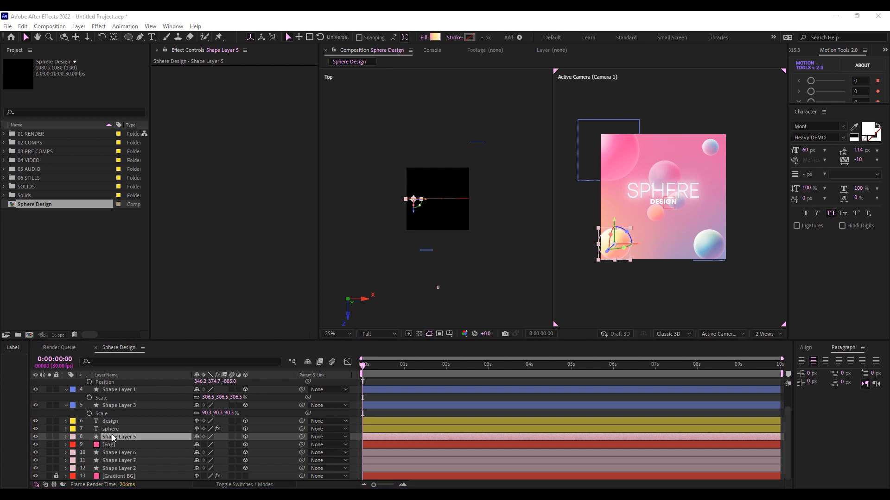
# - Push Shape Layer 5 back in depth to a Z position of 2000
pyautogui.press('p')
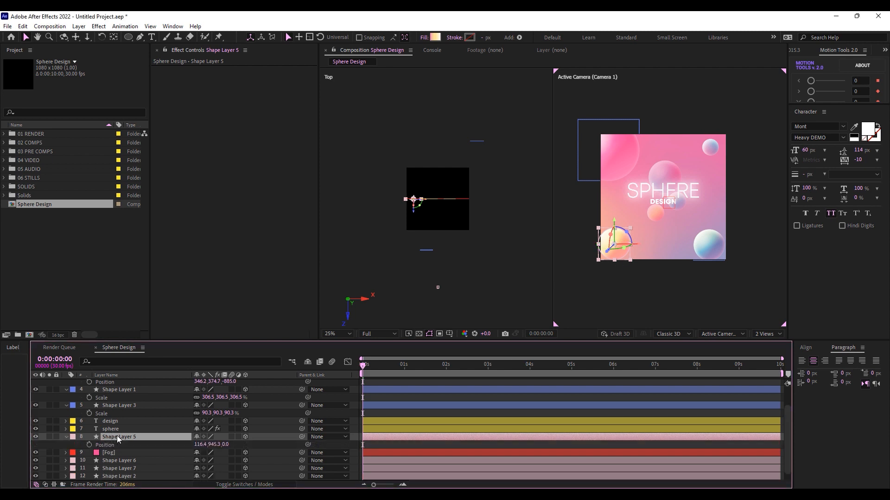
pyautogui.click(226, 444)
pyautogui.write('2000')
pyautogui.click(258, 448)
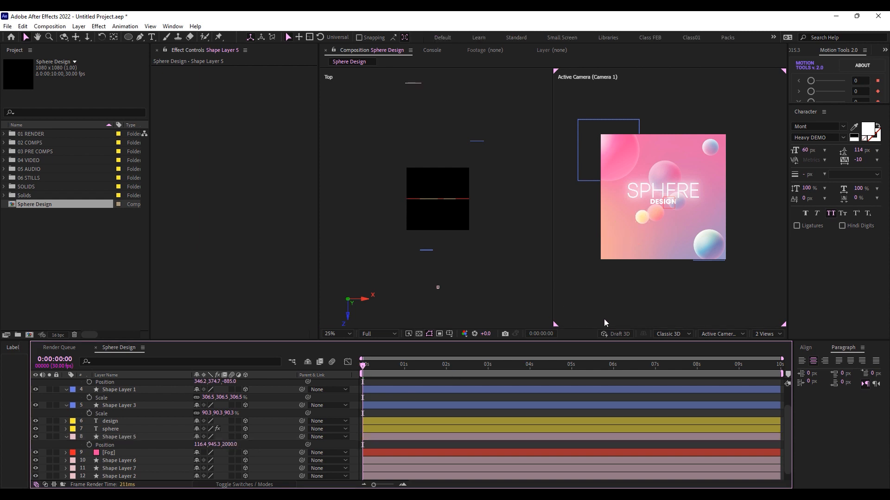
# - Move Shape Layer 5 back into the artwork's lower-left corner, with Y position at about 1580
pyautogui.click(438, 199)
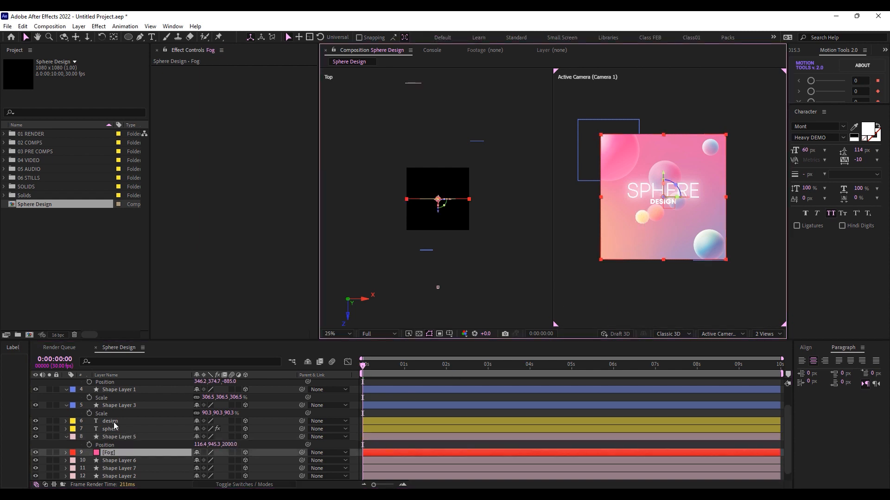
pyautogui.click(116, 438)
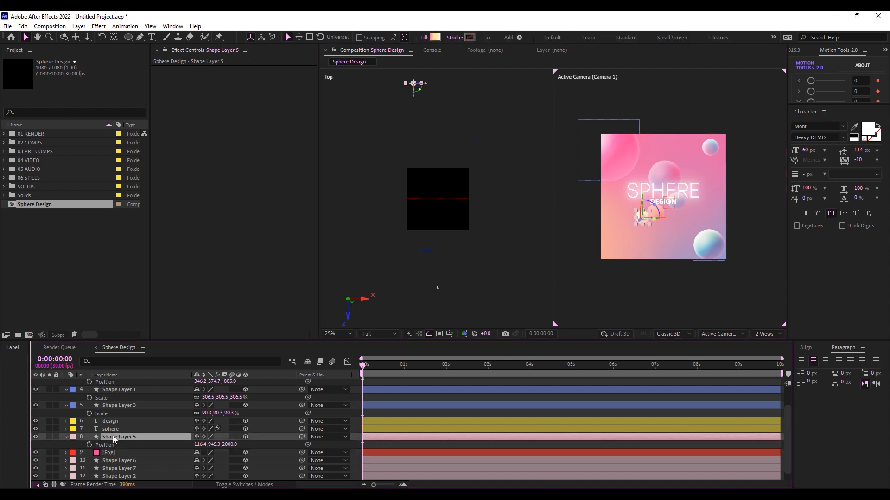
pyautogui.moveTo(646, 231); pyautogui.dragTo(613, 259)
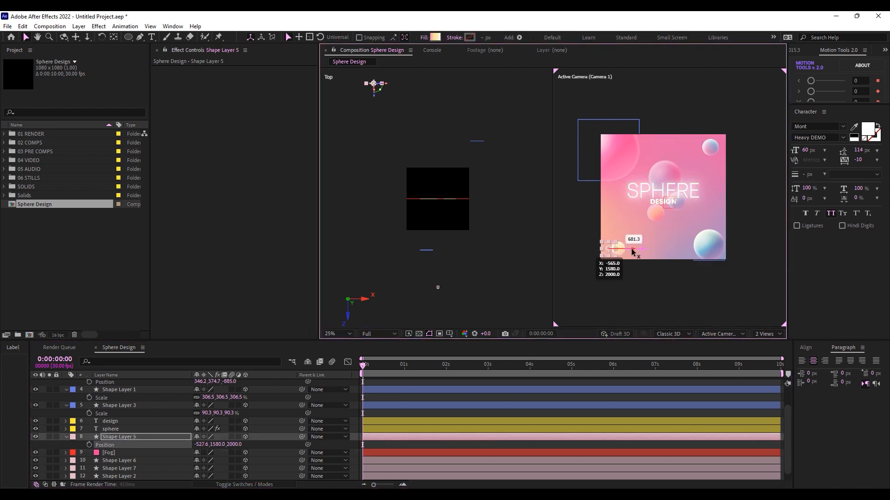
# - Scale Shape Layer 5 uniformly to 185% so it fills the artwork's lower-left corner at its new depth
pyautogui.press('s')
pyautogui.moveTo(236, 445); pyautogui.dragTo(268, 445)
pyautogui.scroll(2, 612, 247)
pyautogui.moveTo(584, 278); pyautogui.dragTo(642, 229)
pyautogui.moveTo(237, 445); pyautogui.dragTo(242, 445)
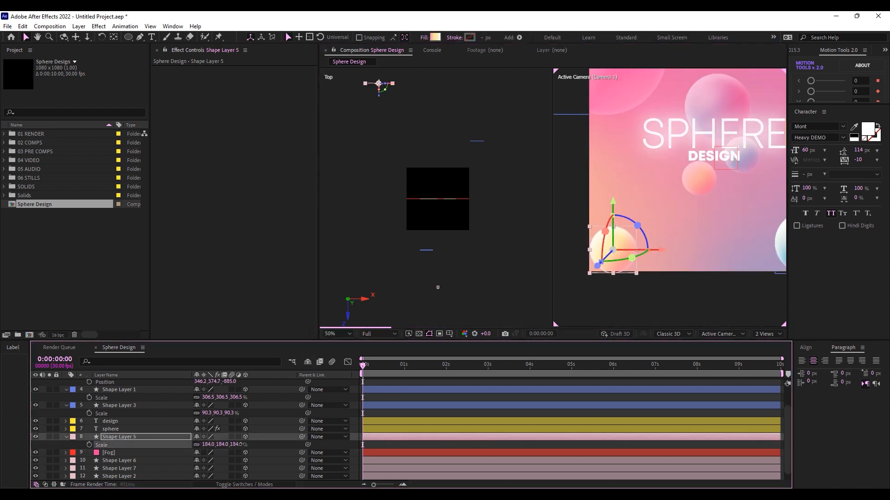
# - Lock the Fog layer so that it cannot be selected in the composition view
pyautogui.scroll(-2, 740, 189)
pyautogui.moveTo(740, 189); pyautogui.dragTo(685, 204)
pyautogui.click(693, 188)
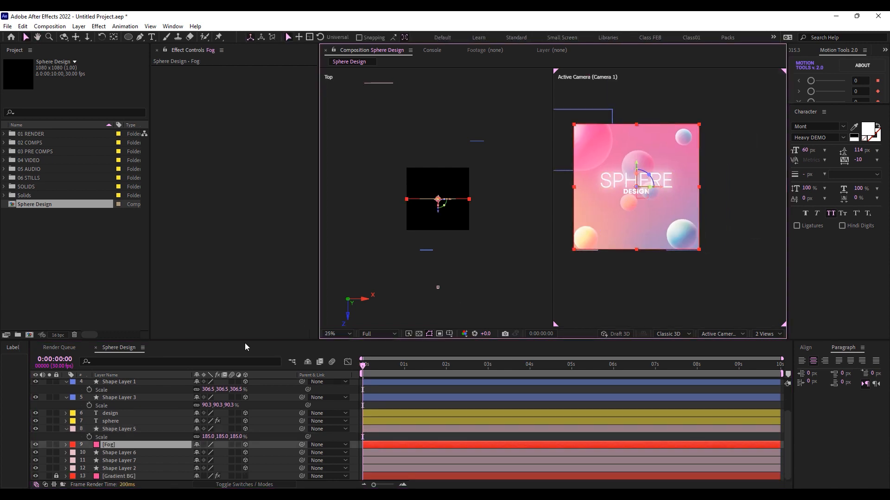
pyautogui.click(56, 445)
# - Restack Shape Layer 6, the small sphere below the title, above the design text layer and pull it forward to Z -407
pyautogui.click(632, 206)
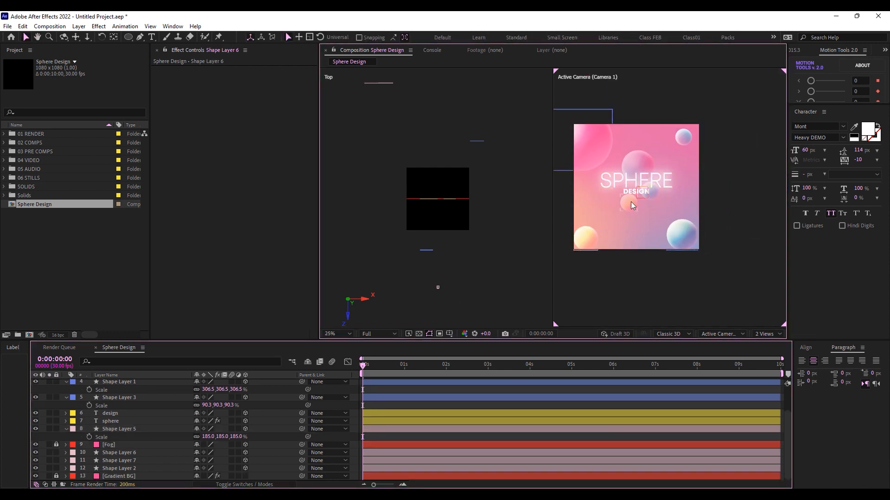
pyautogui.moveTo(112, 456); pyautogui.dragTo(117, 415)
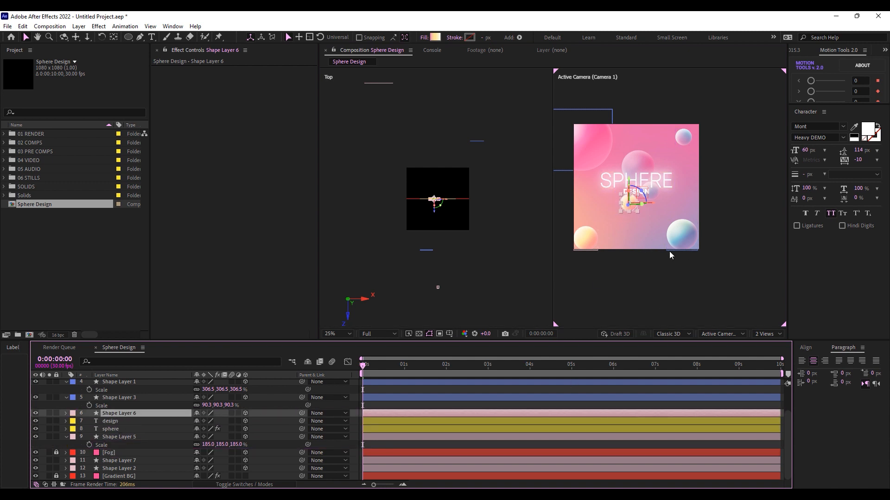
pyautogui.press('p')
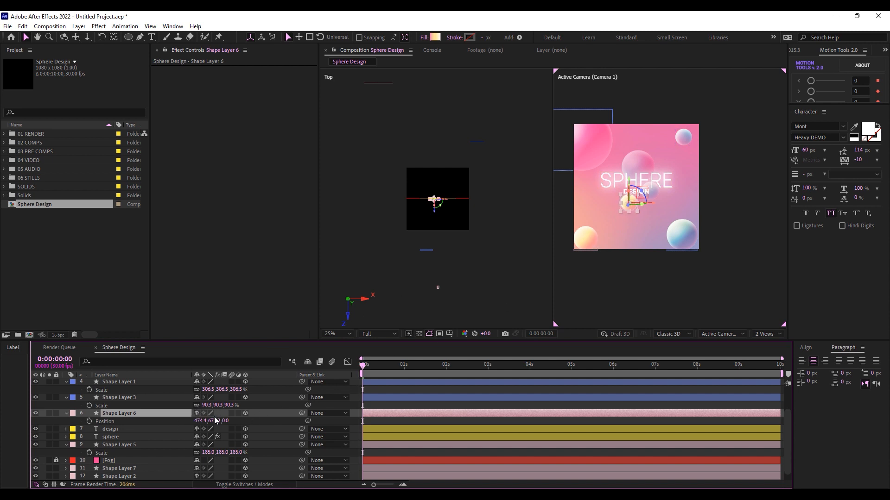
pyautogui.moveTo(225, 421); pyautogui.dragTo(560, 253)
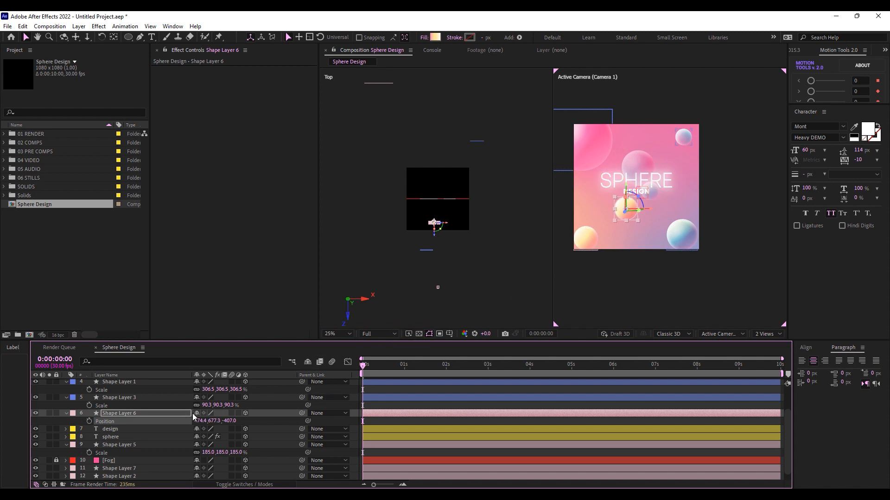
# - Scale Shape Layer 6 uniformly to 40.1% and move it slightly left and up, just below the DESIGN text
pyautogui.press('s')
pyautogui.moveTo(232, 422); pyautogui.dragTo(224, 422)
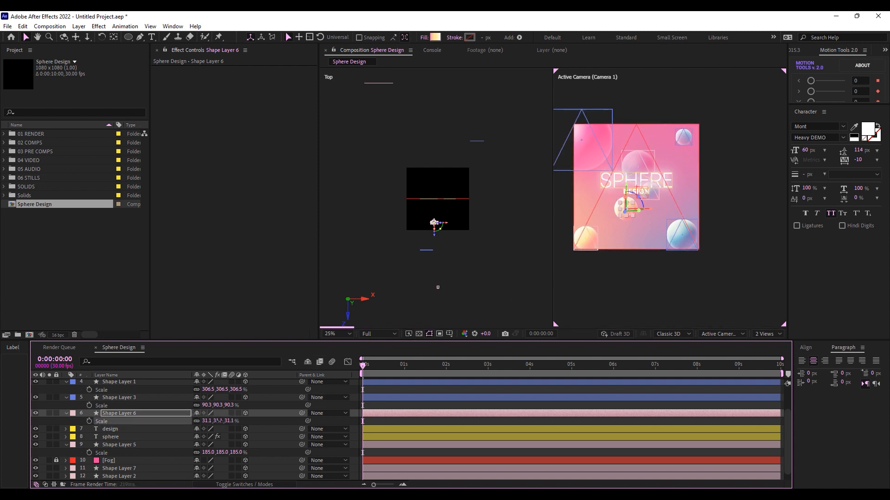
pyautogui.scroll(2, 588, 218)
pyautogui.moveTo(582, 223); pyautogui.dragTo(699, 211)
pyautogui.moveTo(698, 211); pyautogui.dragTo(678, 198)
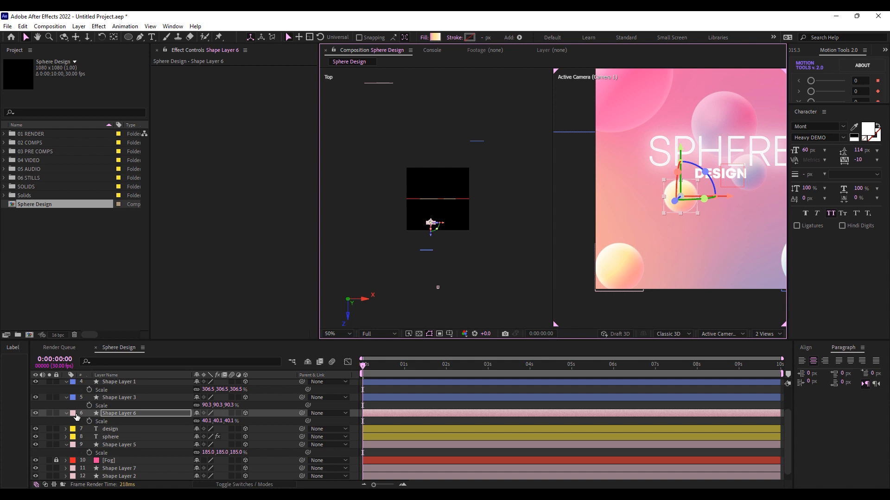
# - Expand Shape Layer 6's contents and undo the layer's last move
pyautogui.click(66, 414)
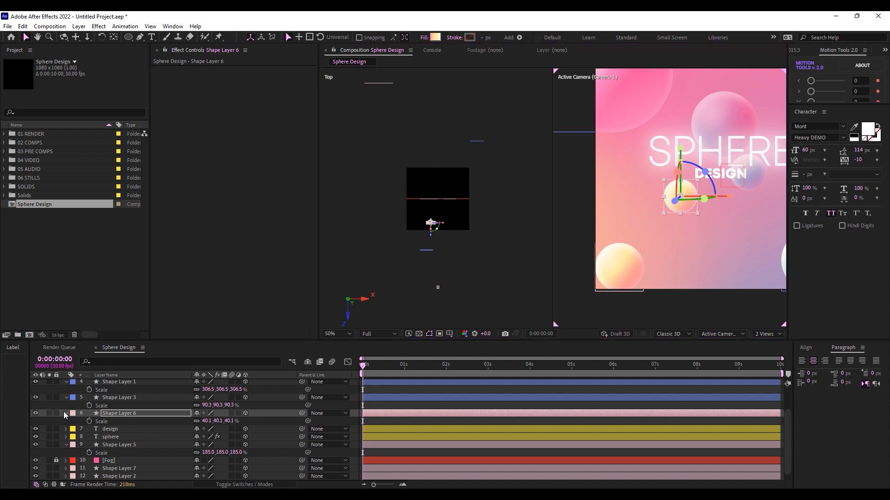
pyautogui.click(66, 413)
pyautogui.click(74, 392)
pyautogui.click(74, 407)
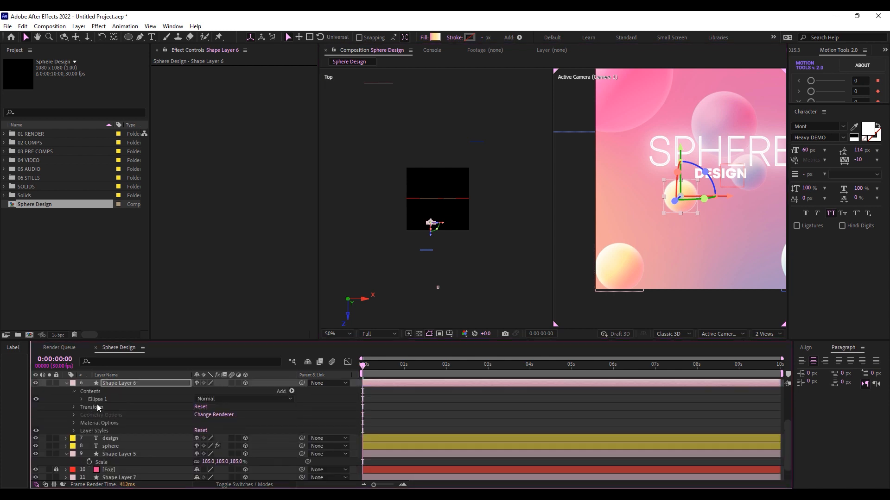
pyautogui.click(94, 400)
pyautogui.click(681, 199)
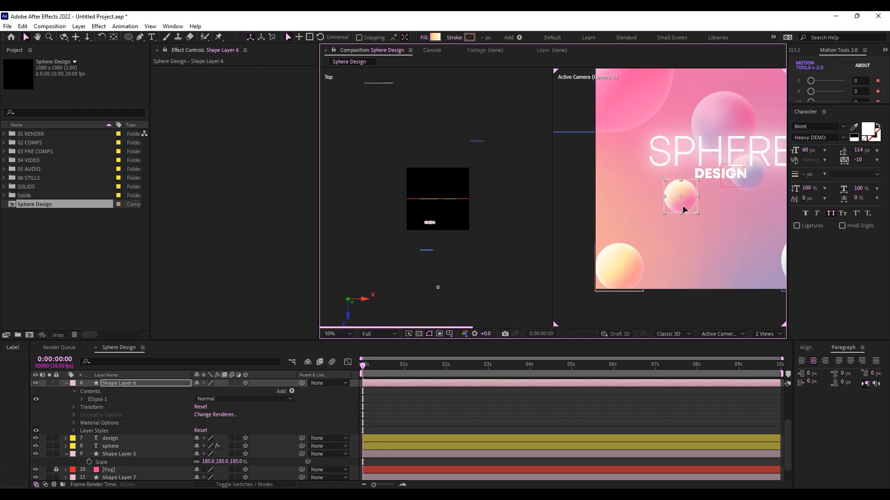
pyautogui.hotkey('ctrl', 'z')
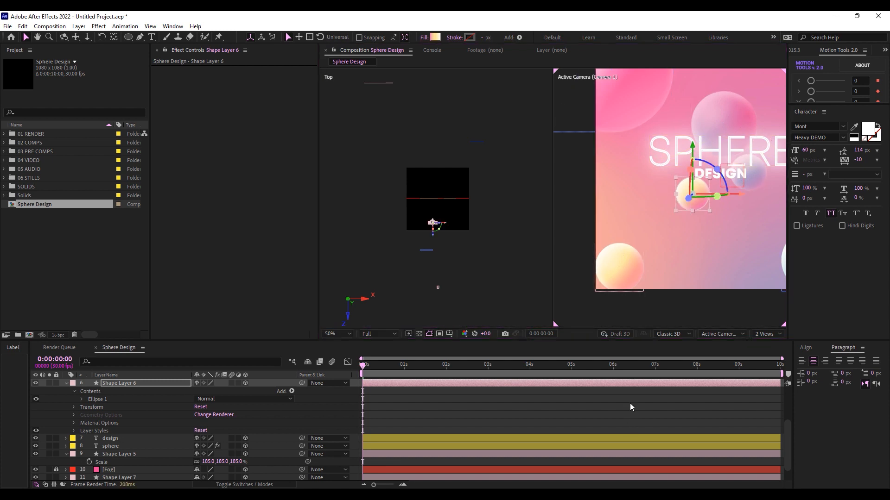
pyautogui.click(632, 410)
# - Push Shape Layer 7, the large translucent sphere behind the SPHERE title, back to a Z position of 5000
pyautogui.click(735, 111)
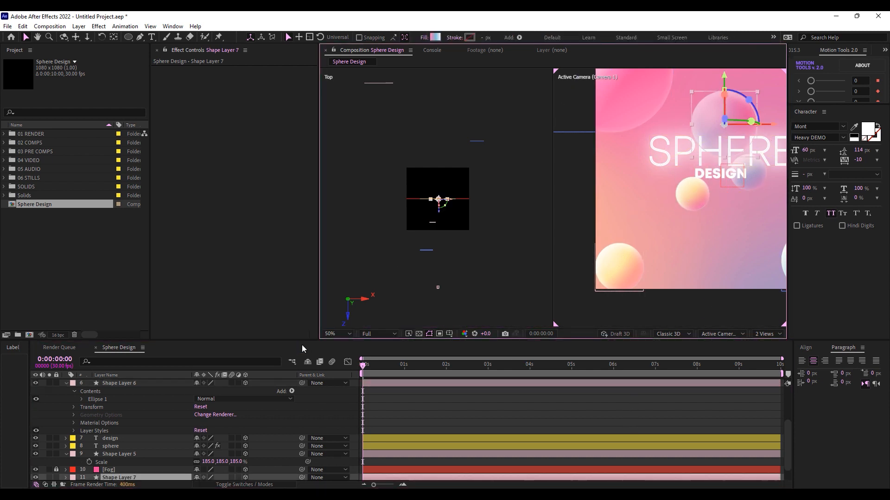
pyautogui.scroll(-2, 298, 420)
pyautogui.click(129, 461)
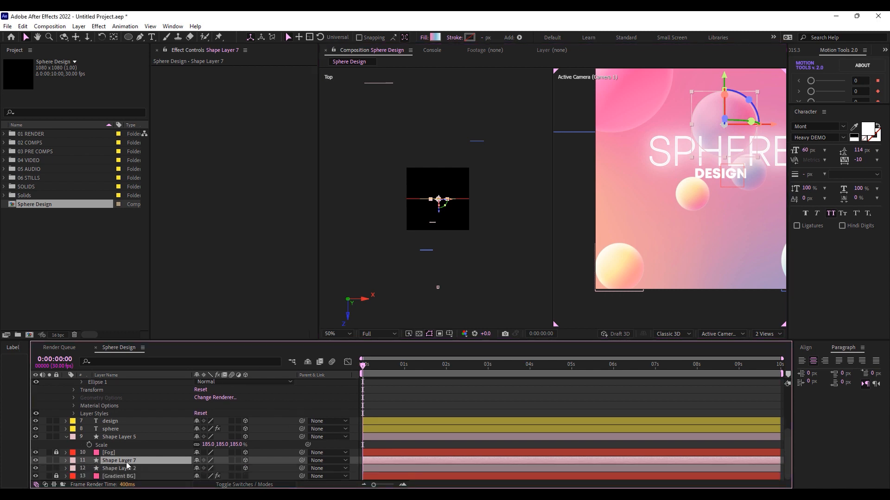
pyautogui.press('p')
pyautogui.click(227, 469)
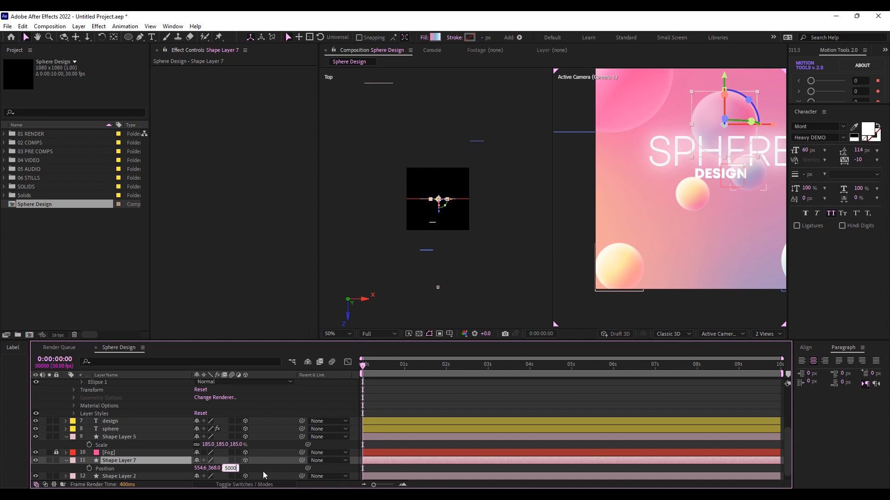
pyautogui.press('Return')
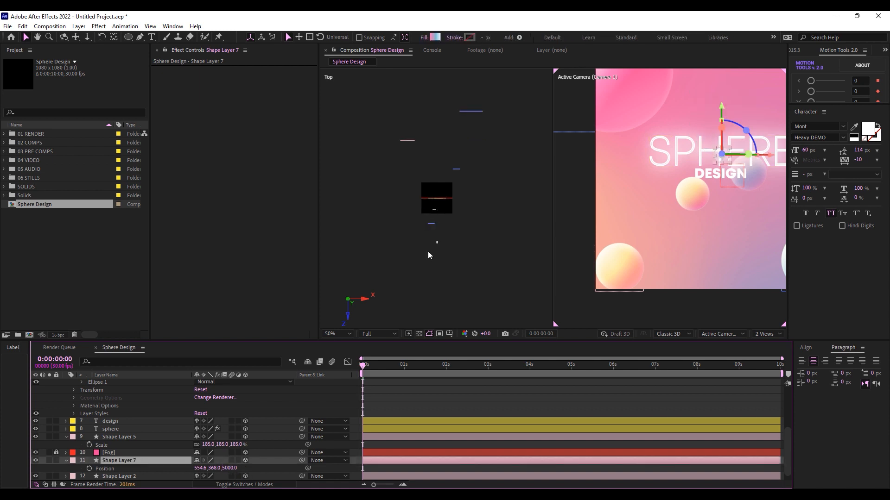
# - Scale Shape Layer 7 uniformly to 401% and move it slightly left and up behind the SPHERE title
pyautogui.scroll(-2, 441, 140)
pyautogui.scroll(1, 434, 140)
pyautogui.moveTo(448, 119); pyautogui.dragTo(453, 163)
pyautogui.press('v')
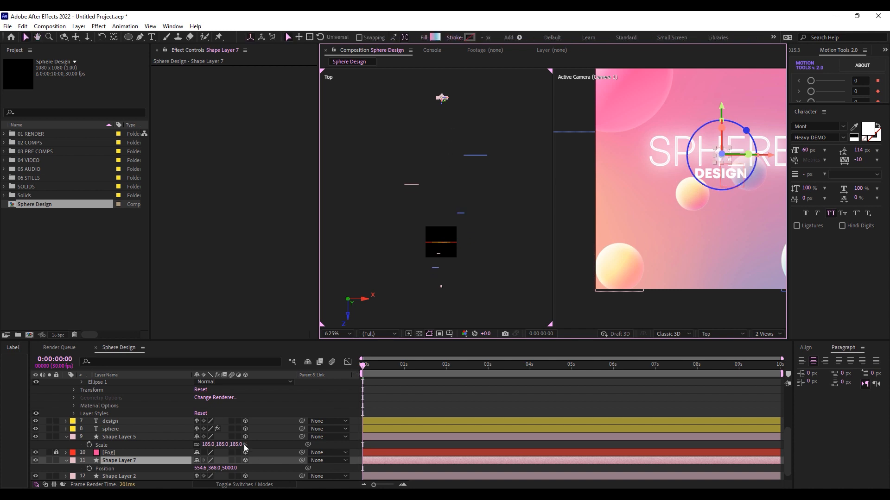
pyautogui.press('s')
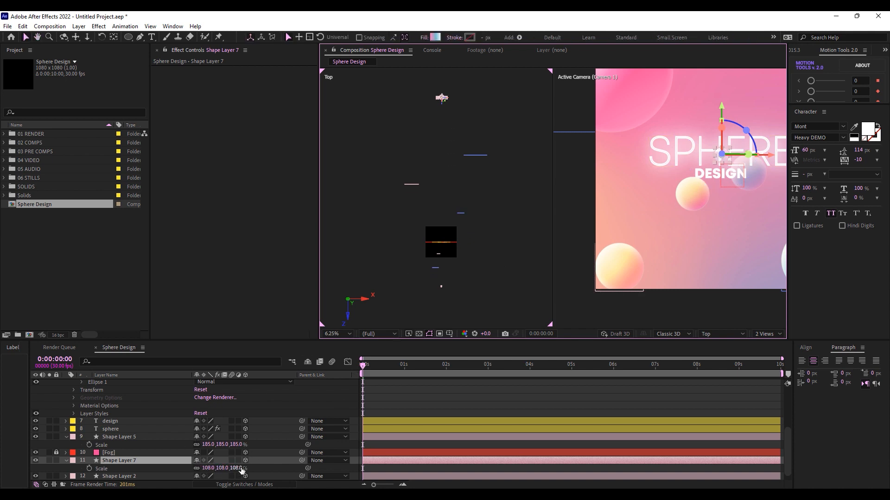
pyautogui.moveTo(241, 470); pyautogui.dragTo(367, 464)
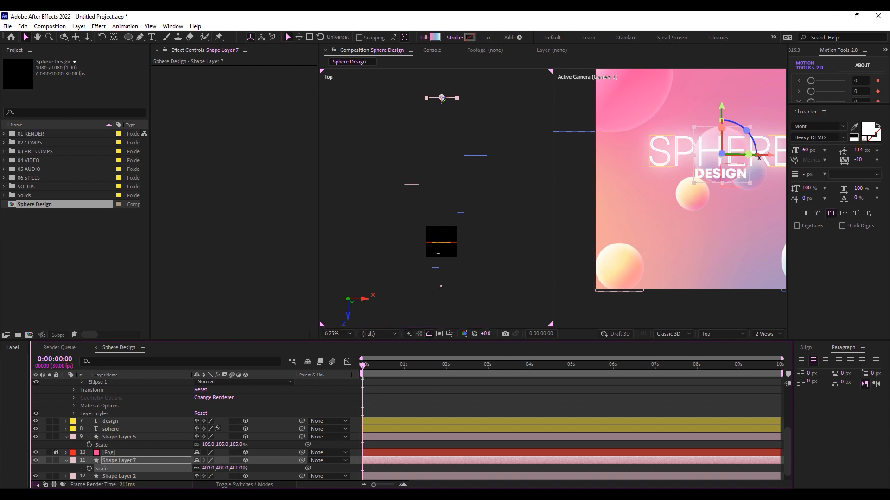
pyautogui.moveTo(771, 156); pyautogui.dragTo(754, 157)
pyautogui.moveTo(707, 105); pyautogui.dragTo(706, 99)
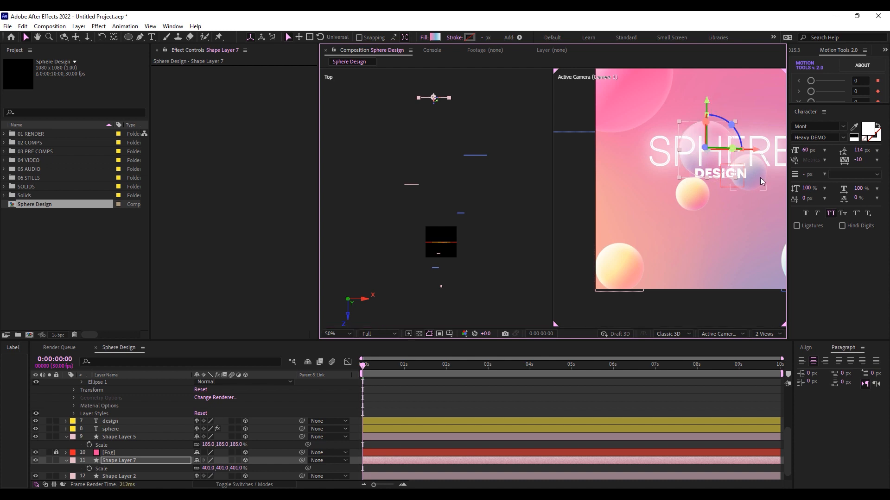
# - Deselect all layers and show the composition in a single active camera view, magnified to fit
pyautogui.click(761, 184)
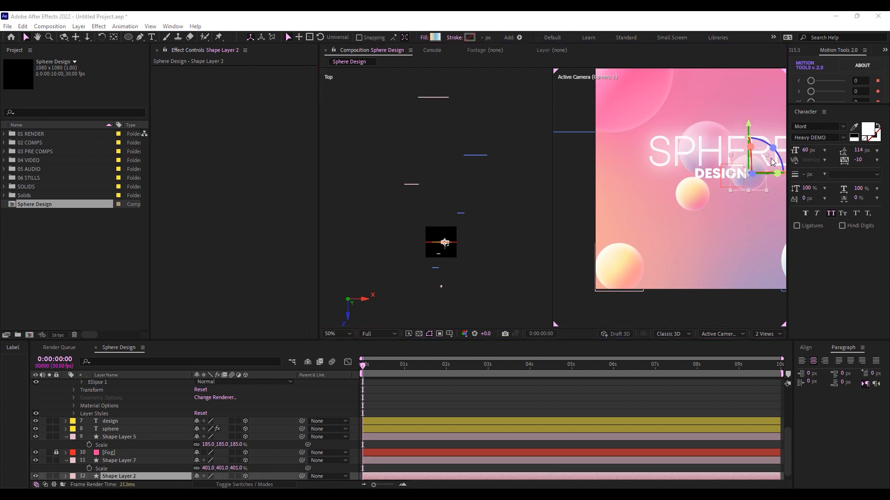
pyautogui.click(445, 408)
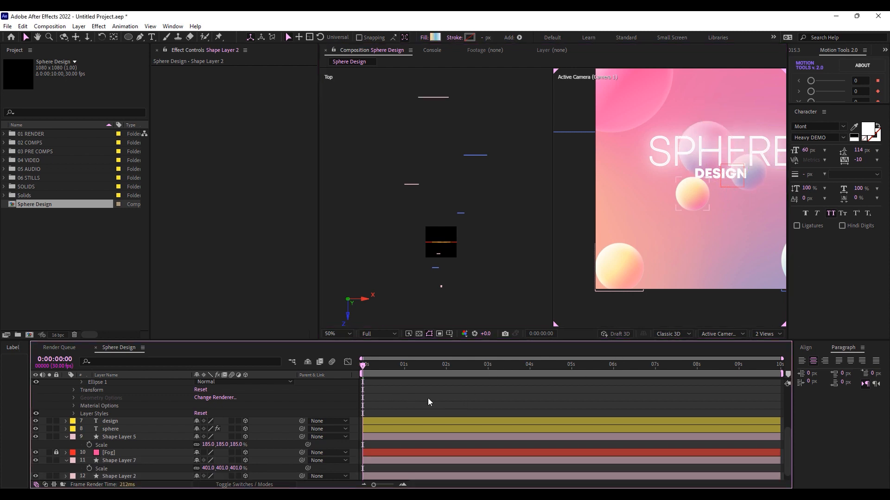
pyautogui.click(768, 334)
pyautogui.click(769, 345)
pyautogui.click(337, 334)
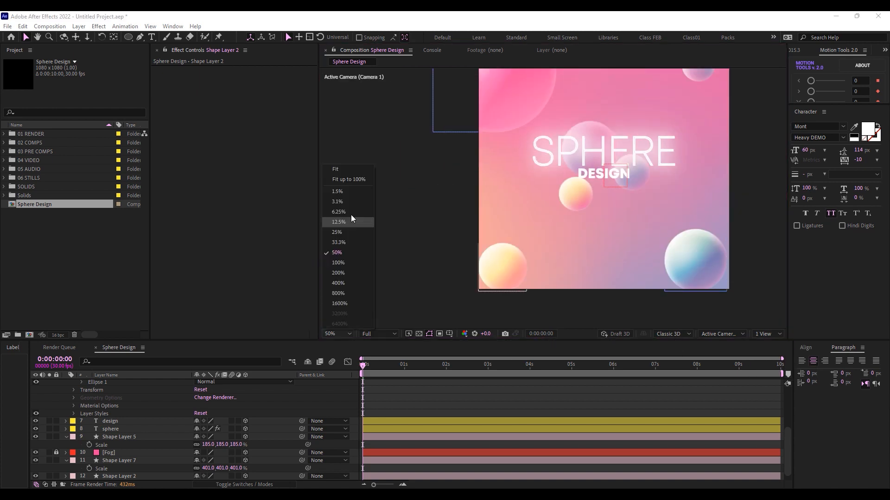
pyautogui.click(334, 171)
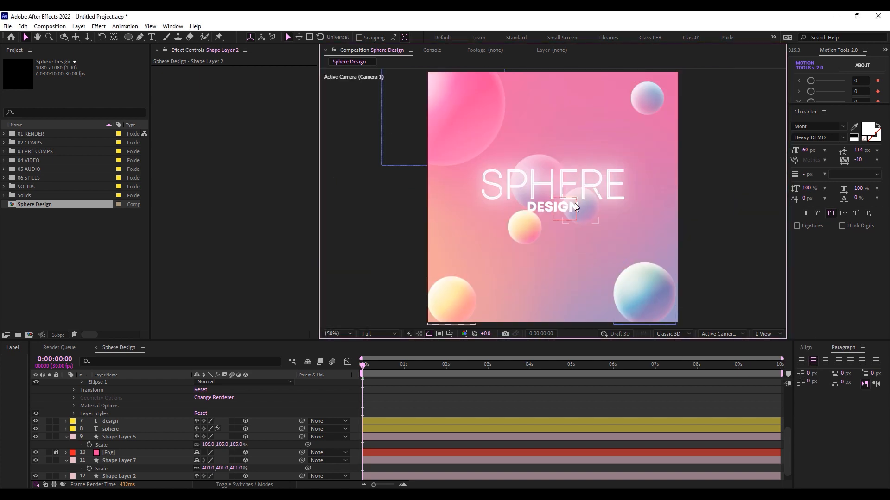
# - Collapse all expanded layer properties and unlock the Fog layer, leaving only the Cam control null selected
pyautogui.scroll(4, 104, 396)
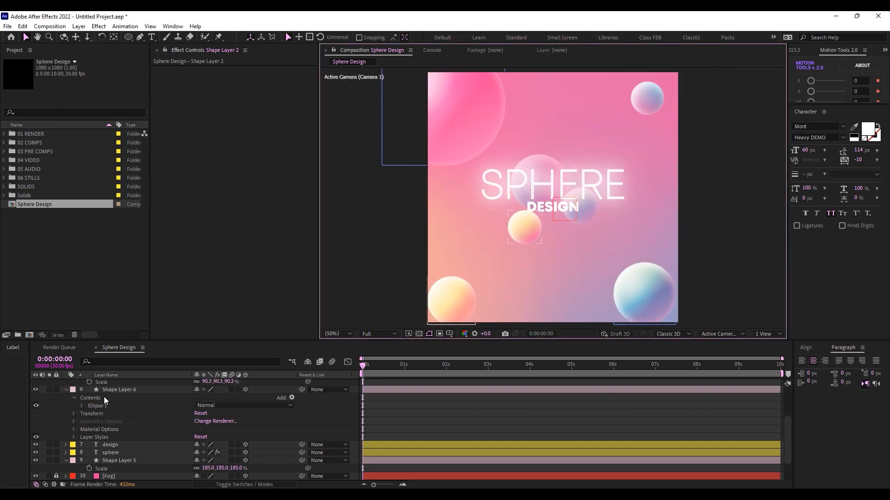
pyautogui.hotkey('ctrl', 'a')
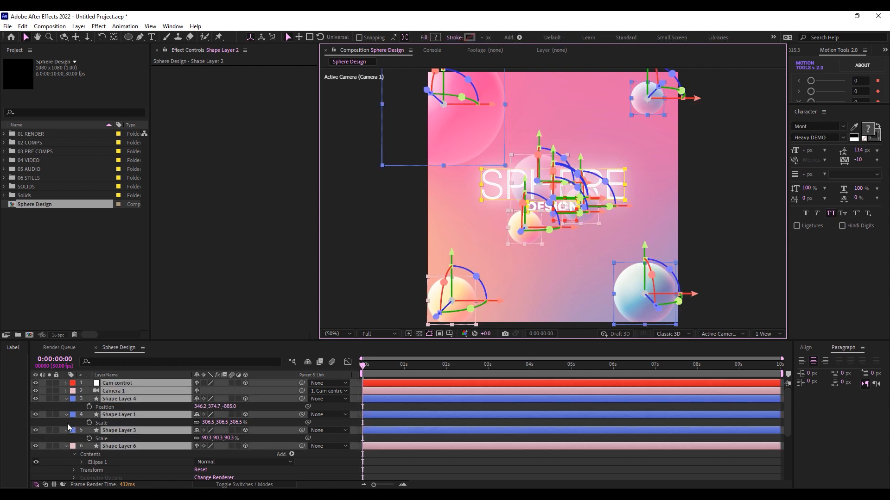
pyautogui.click(67, 400)
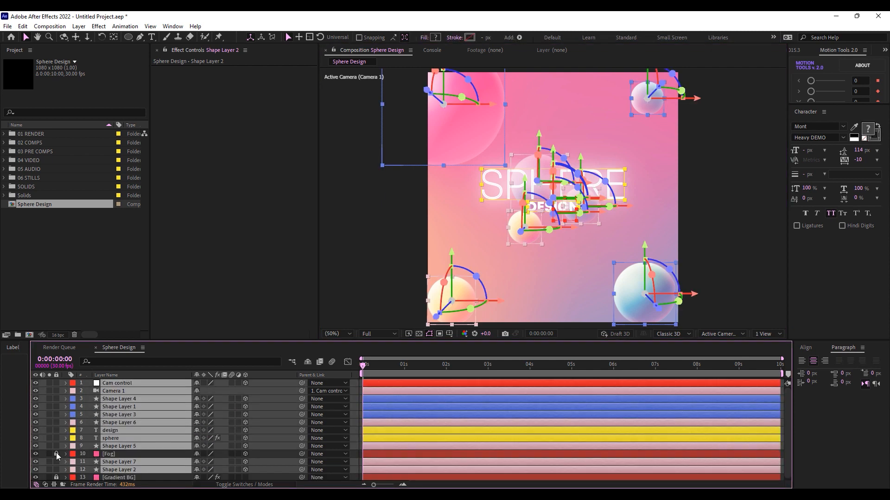
pyautogui.press('F2')
pyautogui.click(114, 384)
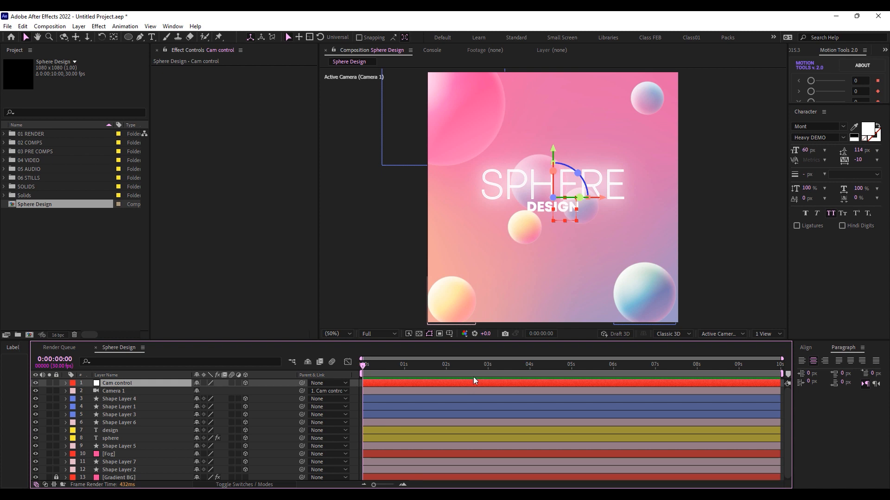
# - Keyframe Cam control's Position at 0:00:02:29, and set its Z position to 7280 at 0:00:00:00 for a camera move
pyautogui.click(487, 365)
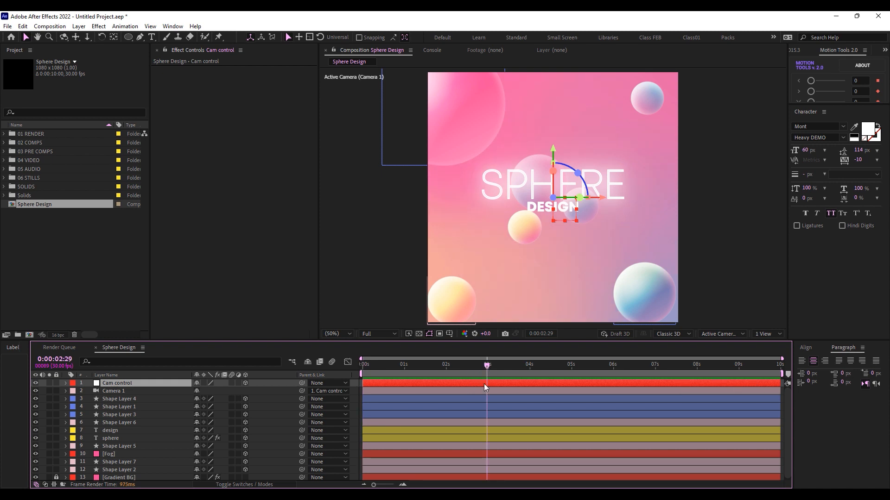
pyautogui.press('p')
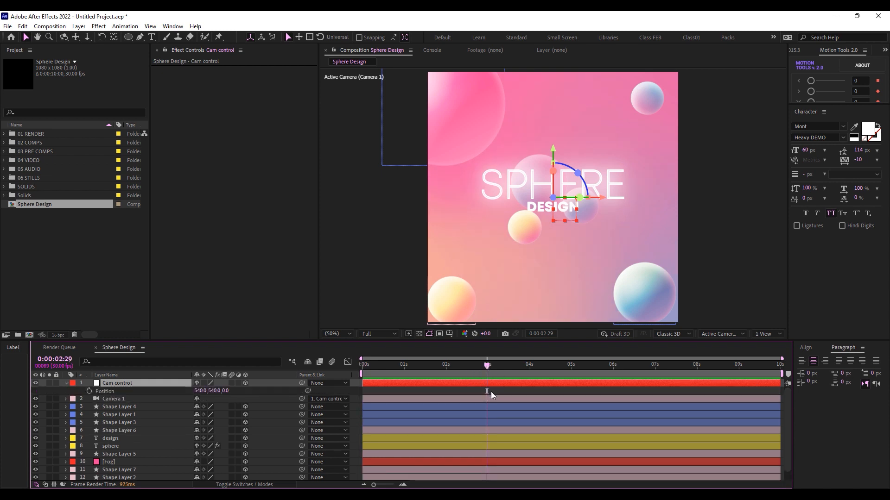
pyautogui.click(89, 392)
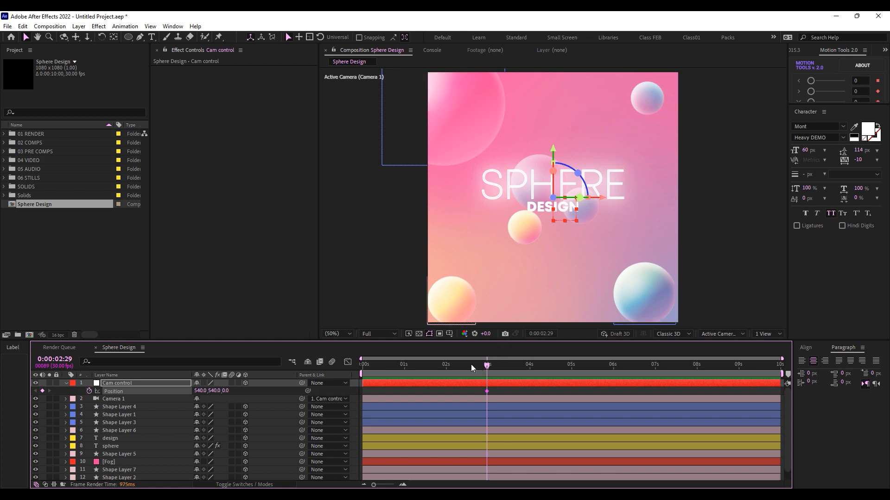
pyautogui.moveTo(472, 369); pyautogui.dragTo(341, 366)
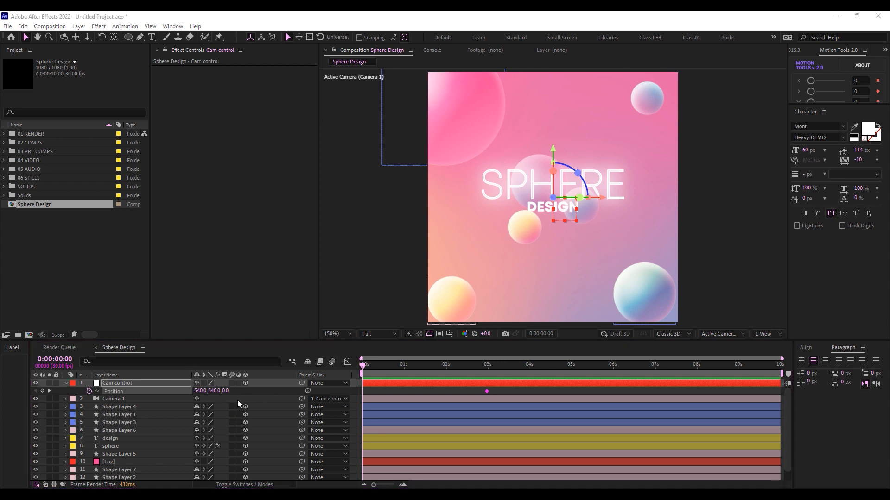
pyautogui.moveTo(224, 392); pyautogui.dragTo(290, 391)
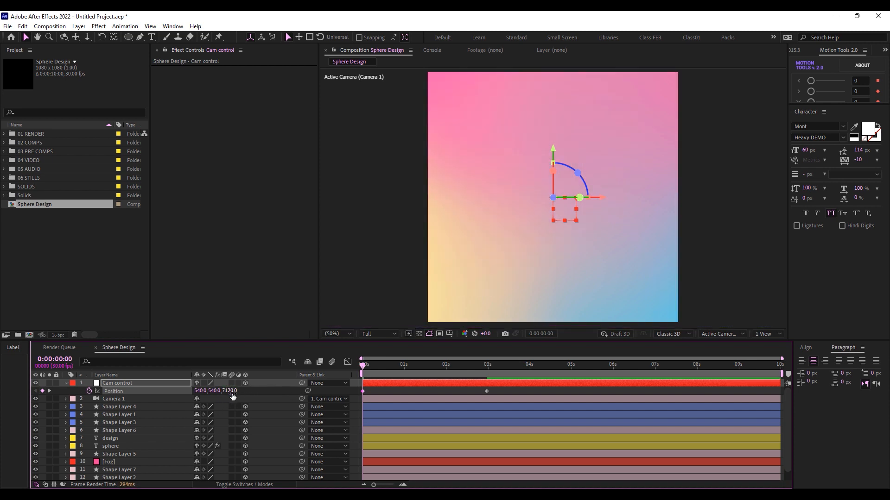
pyautogui.moveTo(229, 394); pyautogui.dragTo(236, 395)
# - Apply Easy Ease to both of Cam control's Position keyframes
pyautogui.rightClick(364, 393)
pyautogui.moveTo(408, 388)
pyautogui.click(501, 415)
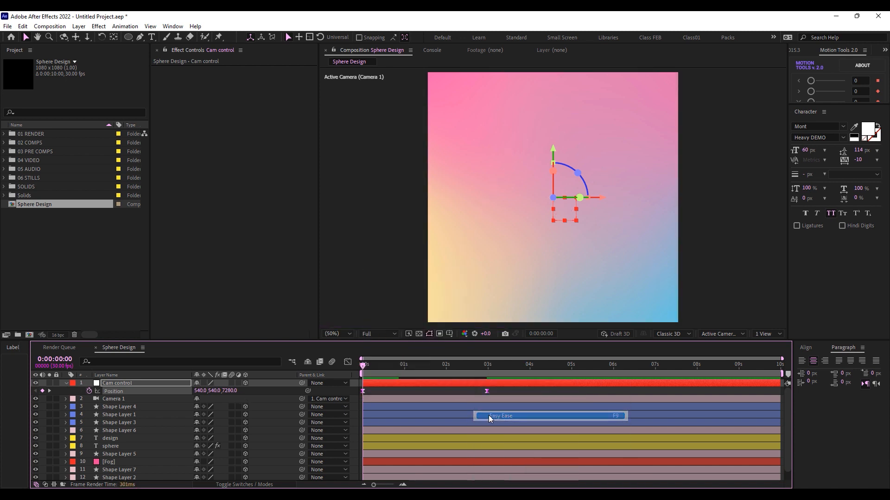
# - In the speed graph, extend the last Position keyframe's incoming influence back to about 1 second so the camera decelerates gradually
pyautogui.click(348, 362)
pyautogui.rightClick(447, 422)
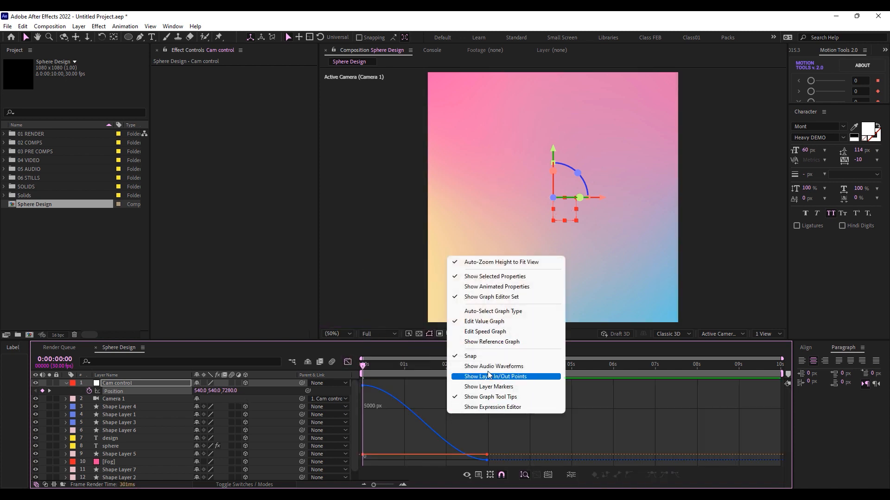
pyautogui.click(483, 332)
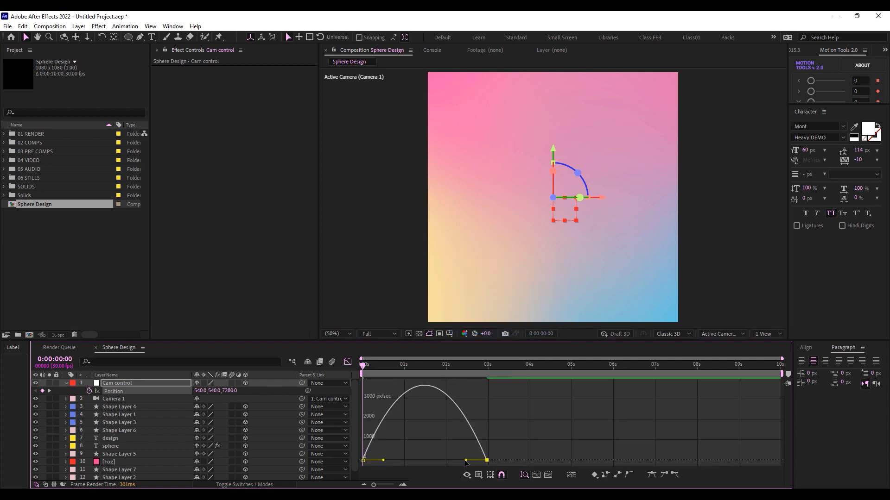
pyautogui.moveTo(464, 463); pyautogui.dragTo(404, 461)
pyautogui.click(347, 361)
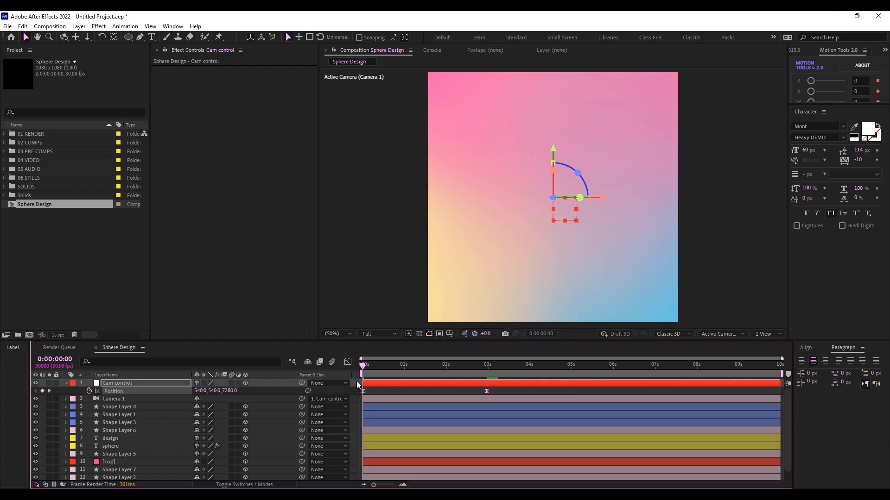
# - End the work area at 0:00:03:10 and preview the camera move from the first frame
pyautogui.click(503, 365)
pyautogui.press('n')
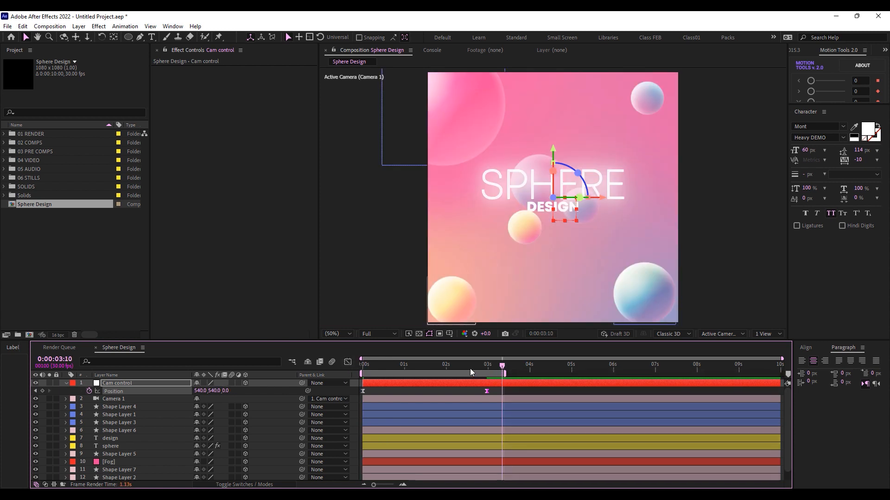
pyautogui.moveTo(432, 367); pyautogui.dragTo(305, 366)
pyautogui.press('space')
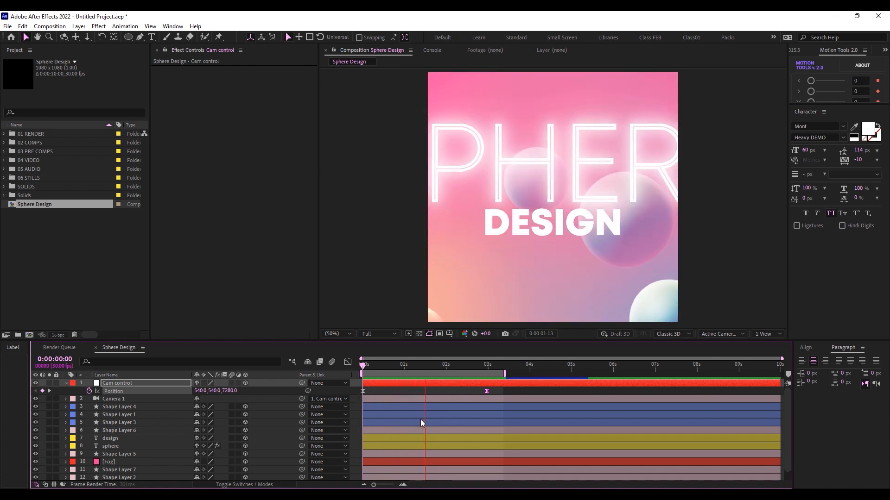
# - Create an adjustment layer above Cam control, rename it Blur, and apply Fast Box Blur to it
pyautogui.moveTo(466, 365); pyautogui.dragTo(487, 368)
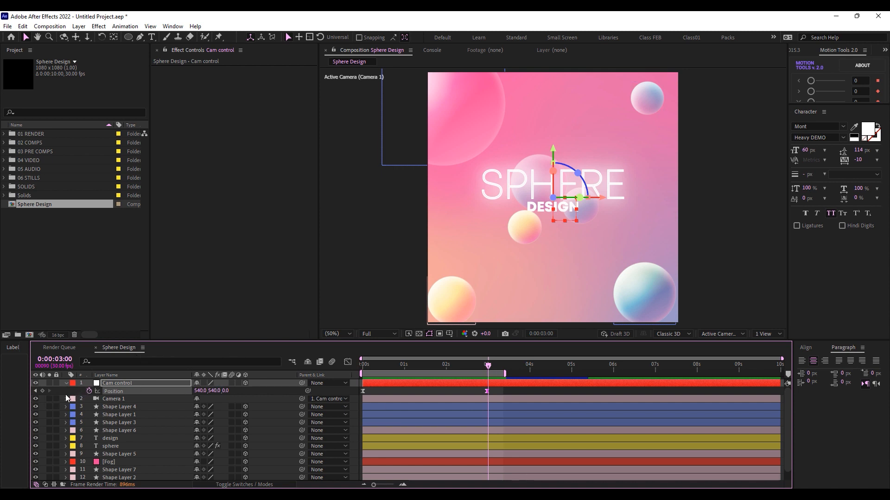
pyautogui.rightClick(67, 394)
pyautogui.moveTo(167, 274)
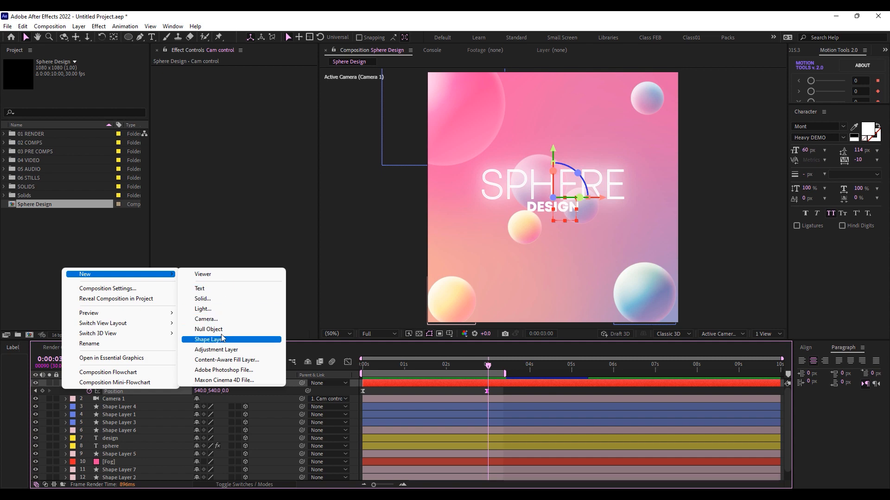
pyautogui.click(218, 350)
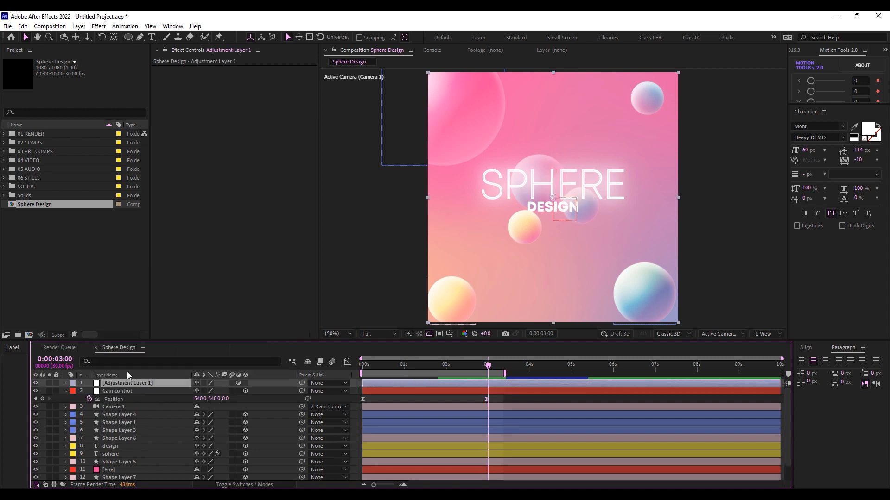
pyautogui.press('Return')
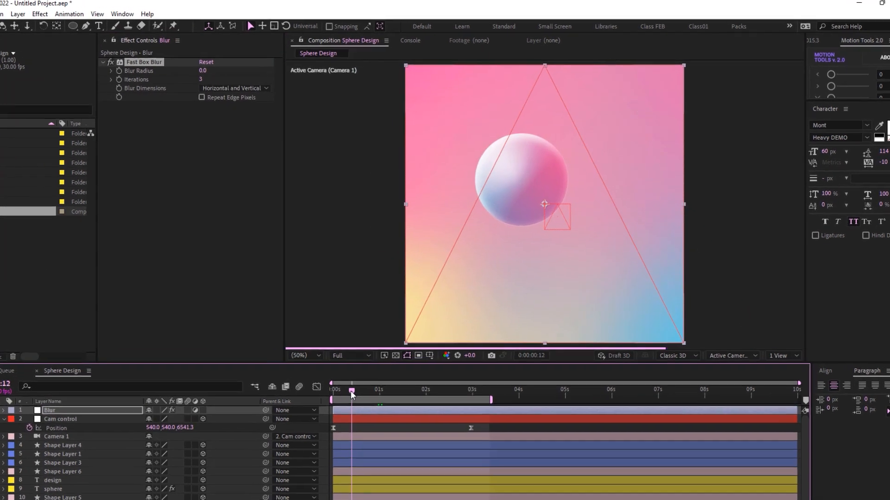
# - Keyframe the Fast Box Blur's Blur Radius at 70 at 0:00:00:16, with Repeat Edge Pixels enabled
pyautogui.moveTo(351, 391); pyautogui.dragTo(353, 392)
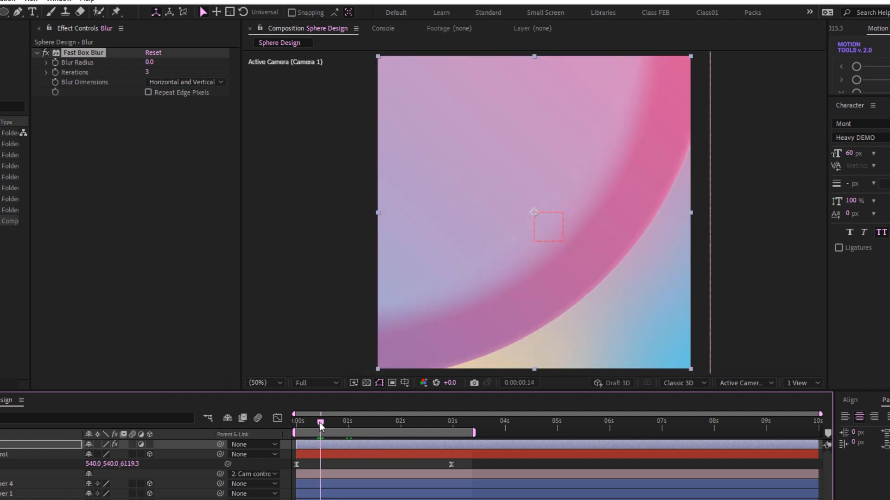
pyautogui.moveTo(321, 425); pyautogui.dragTo(324, 426)
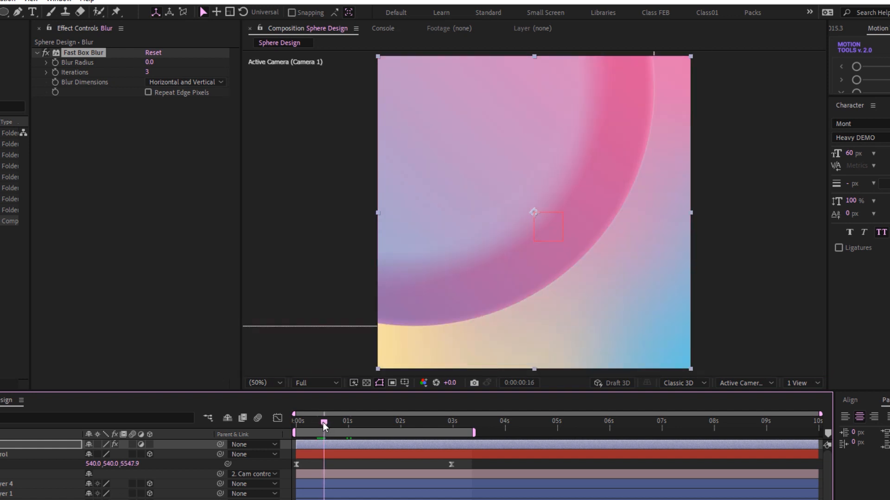
pyautogui.click(56, 63)
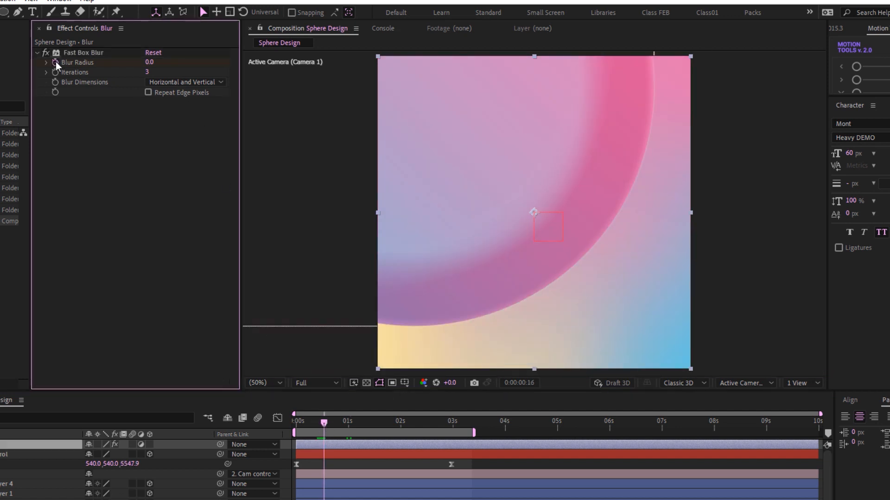
pyautogui.click(149, 63)
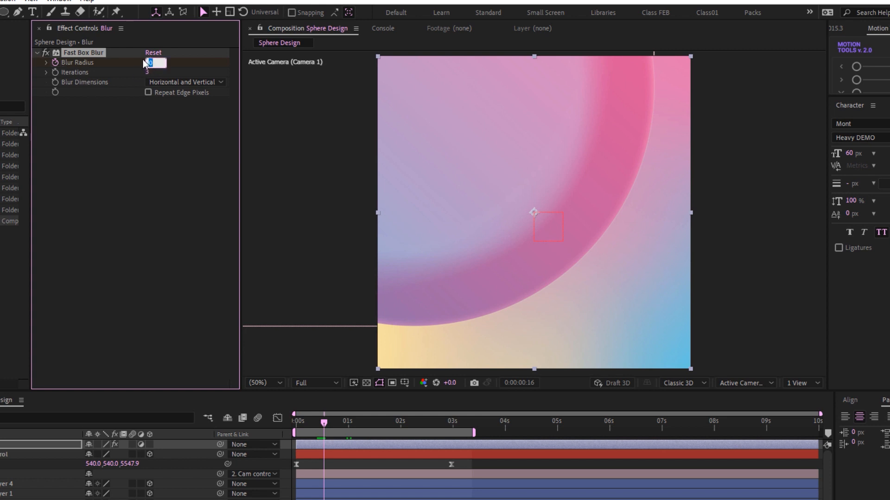
pyautogui.write('70')
pyautogui.press('Return')
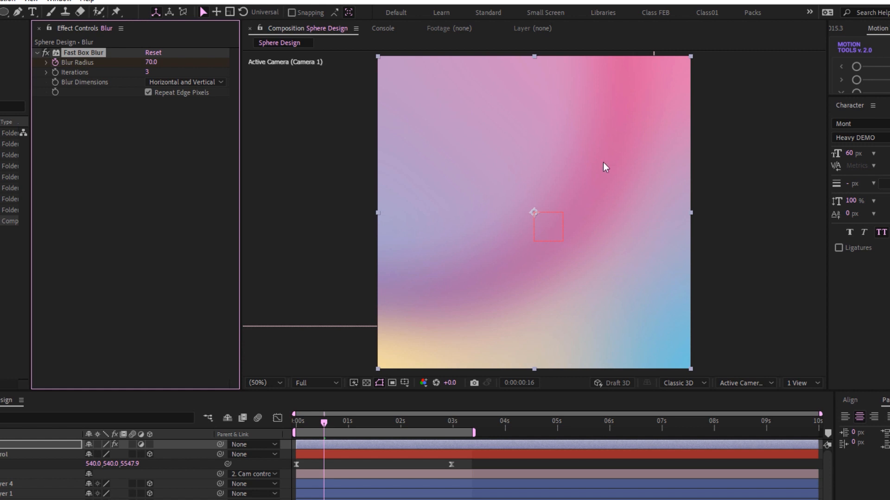
# - Set the Blur Radius to 0 at 0:00:01:14 so the blur clears
pyautogui.click(354, 423)
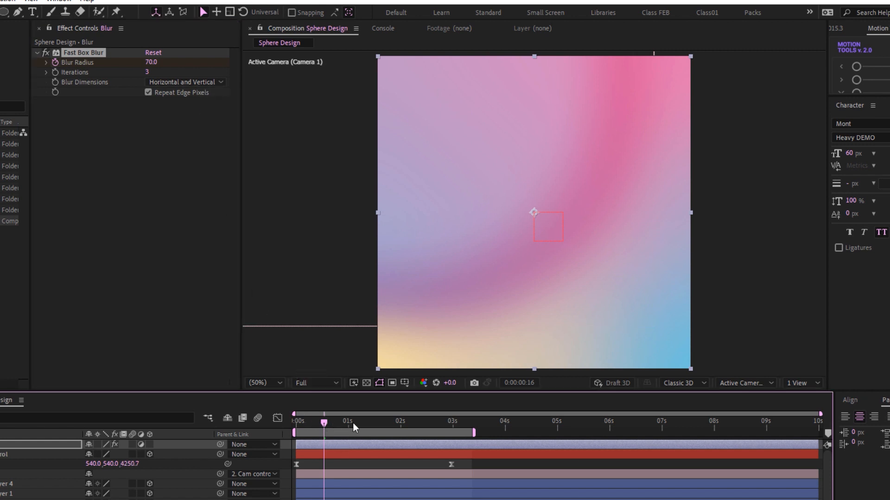
pyautogui.moveTo(353, 423); pyautogui.dragTo(372, 426)
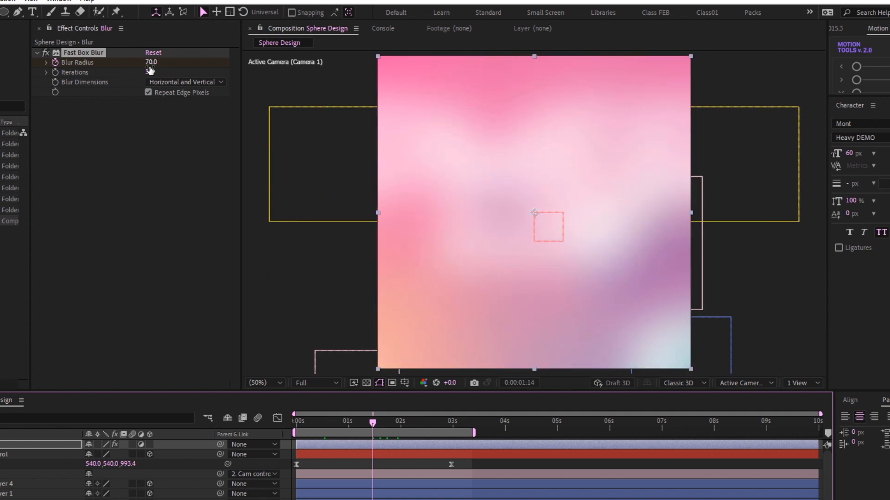
pyautogui.click(149, 62)
pyautogui.write('0')
pyautogui.press('Return')
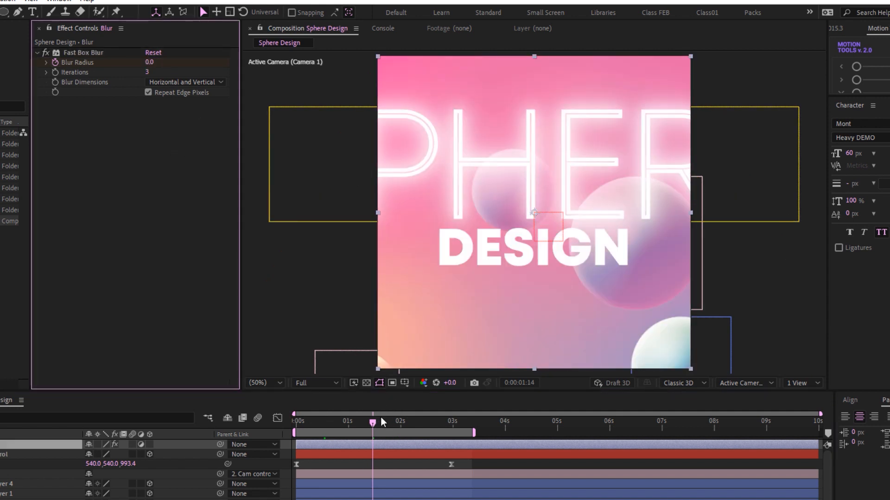
# - Apply Easy Ease to both Blur Radius keyframes on the Blur layer, then collapse its animated properties
pyautogui.moveTo(373, 425); pyautogui.dragTo(342, 427)
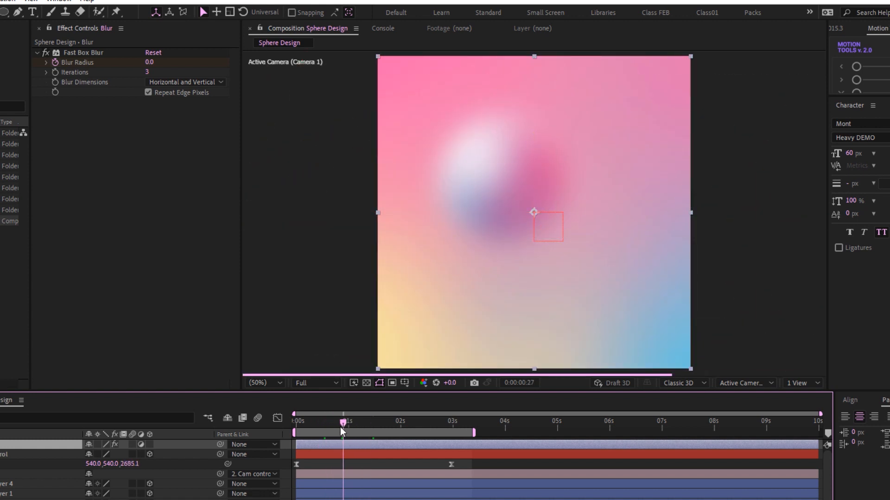
pyautogui.press('u')
pyautogui.click(324, 464)
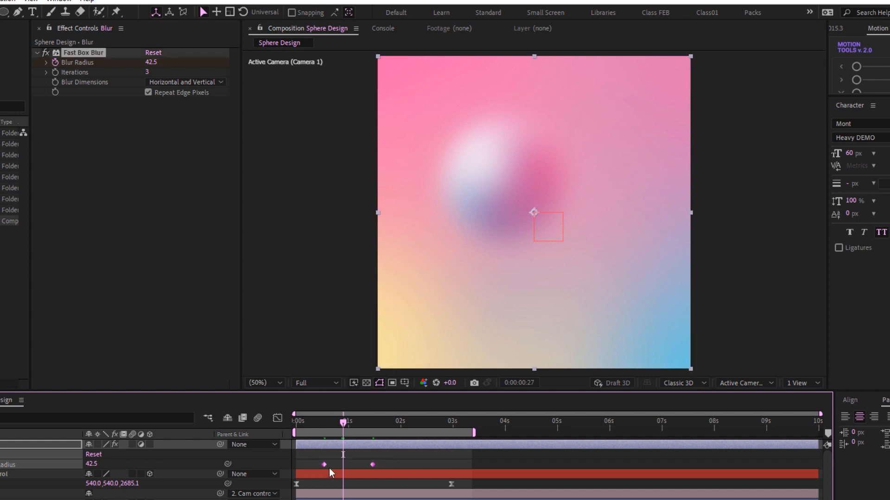
pyautogui.rightClick(324, 465)
pyautogui.moveTo(445, 456)
pyautogui.click(495, 493)
pyautogui.moveTo(349, 427); pyautogui.dragTo(352, 426)
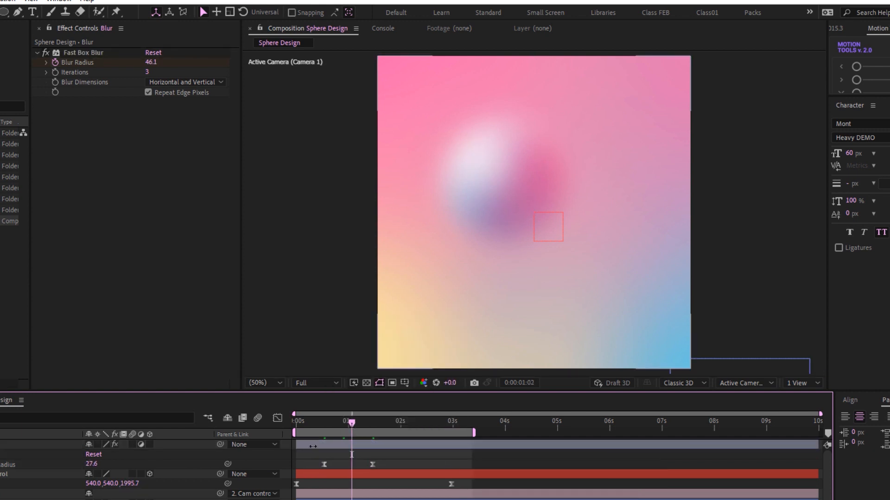
pyautogui.press('u')
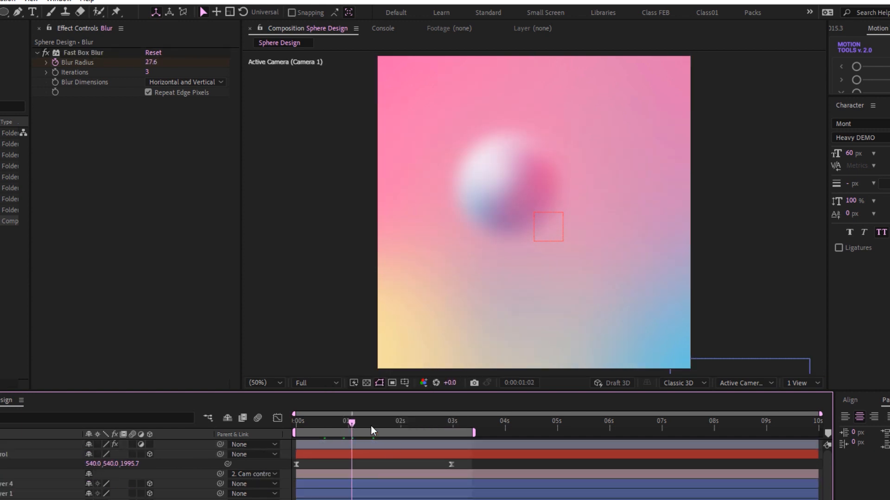
# - Preview the blurred camera move from the first frame, then return to 0:00:00:00
pyautogui.moveTo(349, 424); pyautogui.dragTo(271, 422)
pyautogui.click(330, 457)
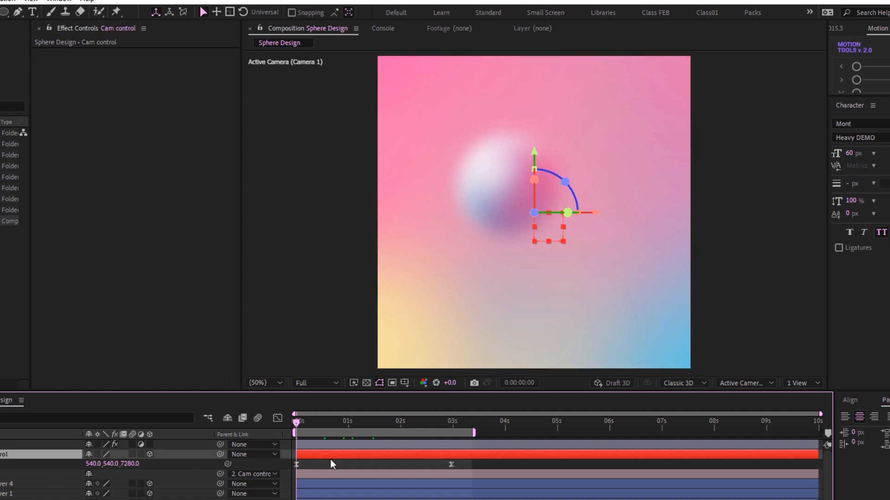
pyautogui.press('space')
pyautogui.click(301, 422)
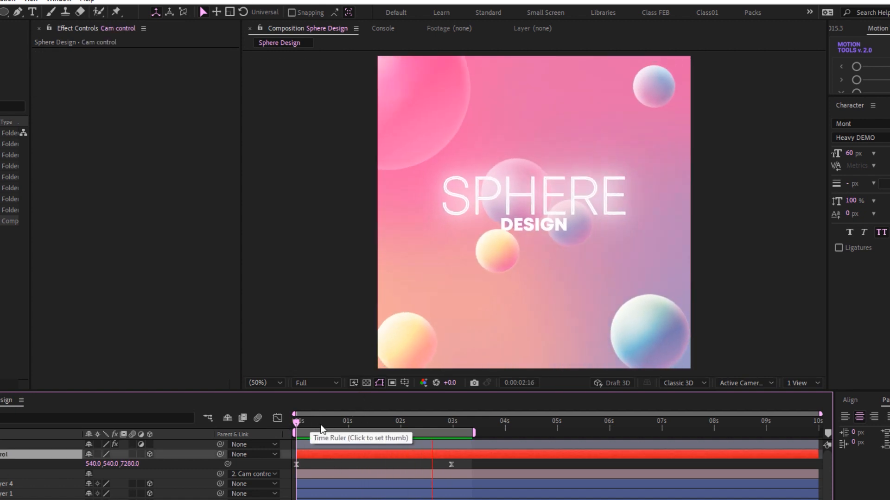
pyautogui.moveTo(313, 424); pyautogui.dragTo(287, 423)
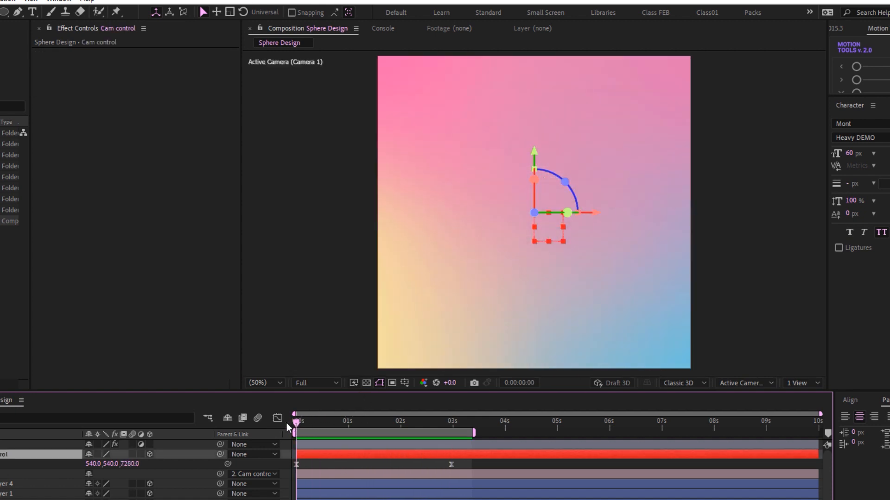
# - Create another adjustment layer between Blur and Cam control and rename it Optical c
pyautogui.rightClick(60, 469)
pyautogui.moveTo(141, 325)
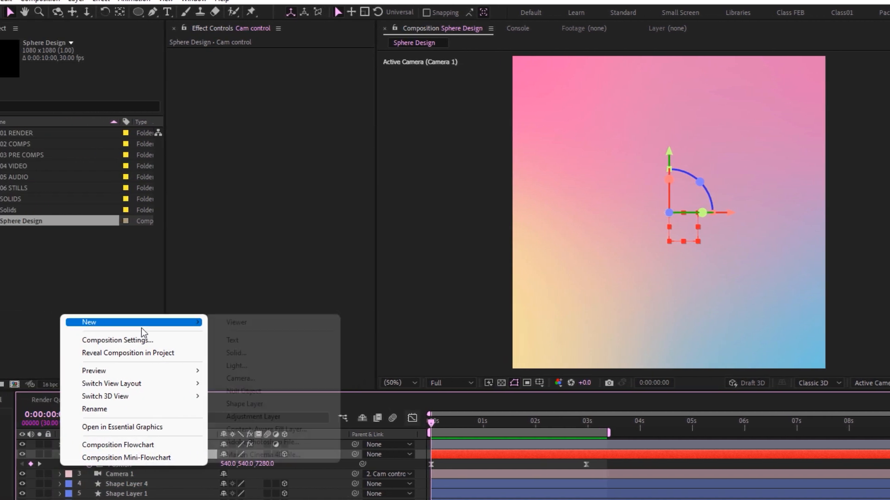
pyautogui.click(326, 420)
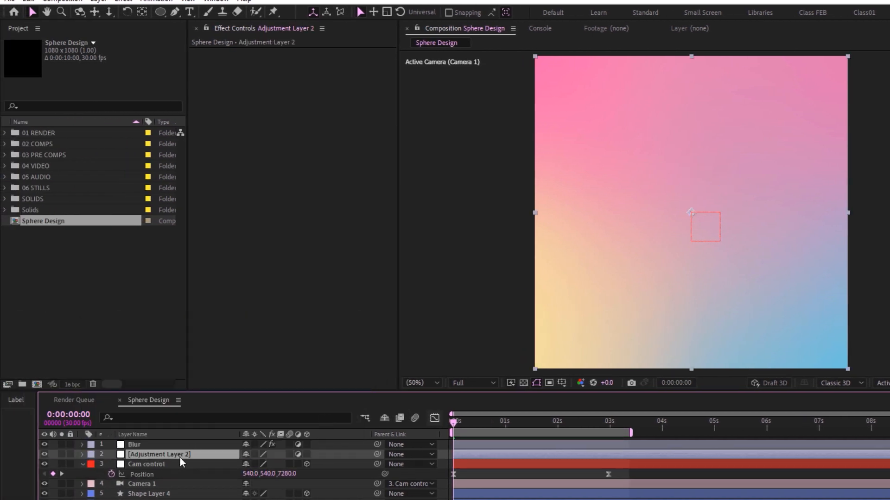
pyautogui.press('Return')
pyautogui.write('Optical c')
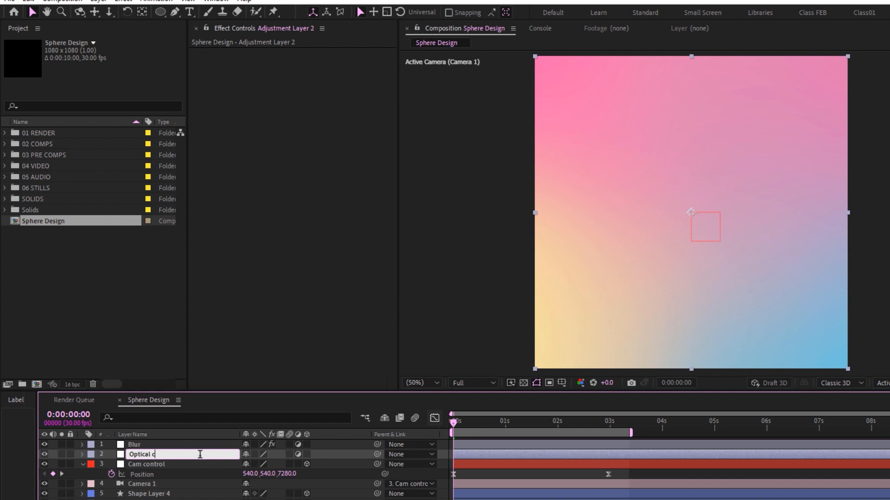
pyautogui.click(82, 471)
# - Apply the Optics Compensation effect to the Optical c adjustment layer
pyautogui.click(160, 454)
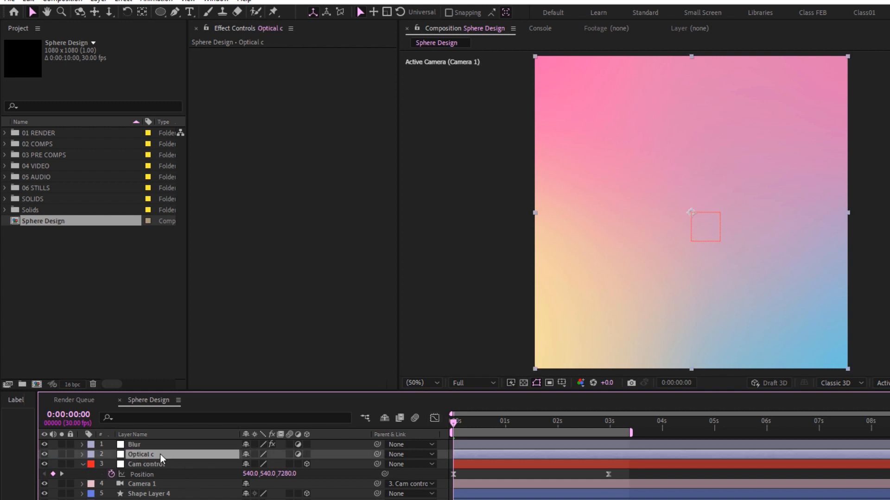
pyautogui.hotkey('ctrl', 'space')
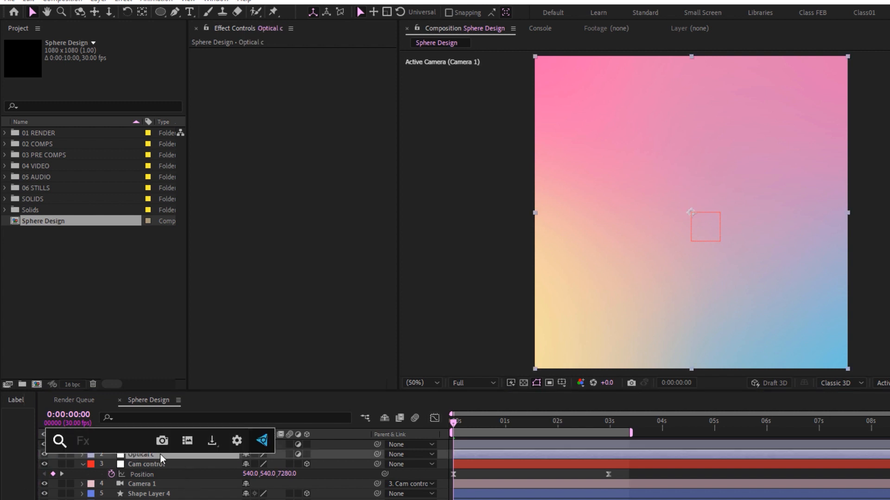
pyautogui.write('opti')
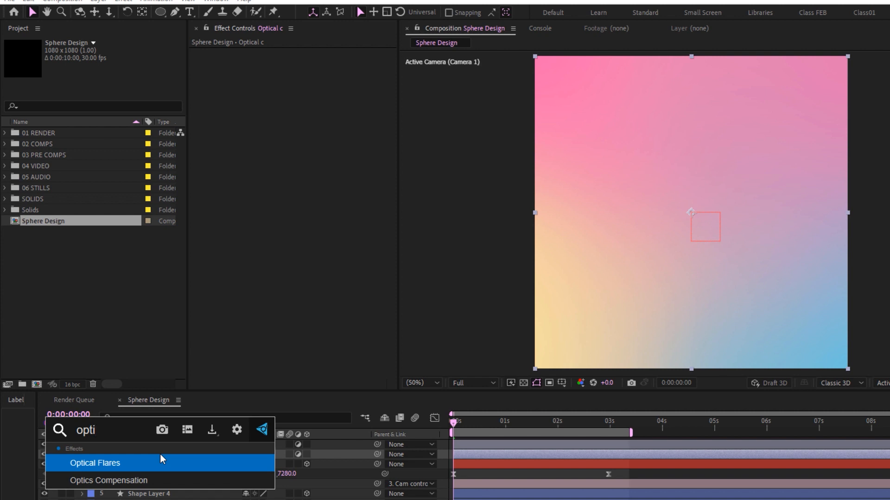
pyautogui.click(106, 483)
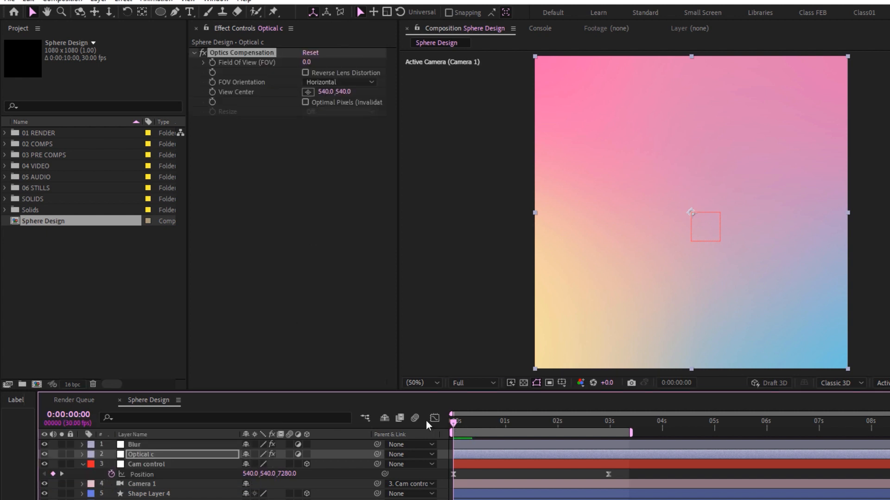
# - Enable Reverse Lens Distortion and keyframe the Field Of View at 105 on the first frame
pyautogui.click(306, 73)
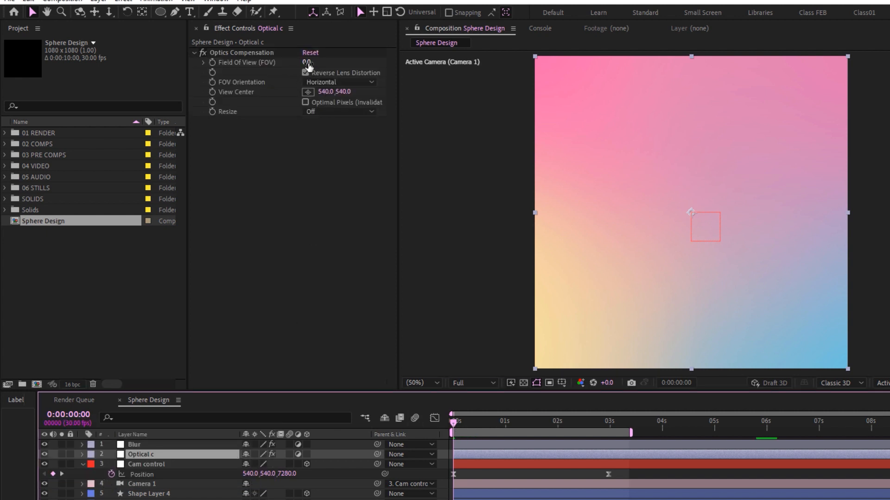
pyautogui.click(307, 63)
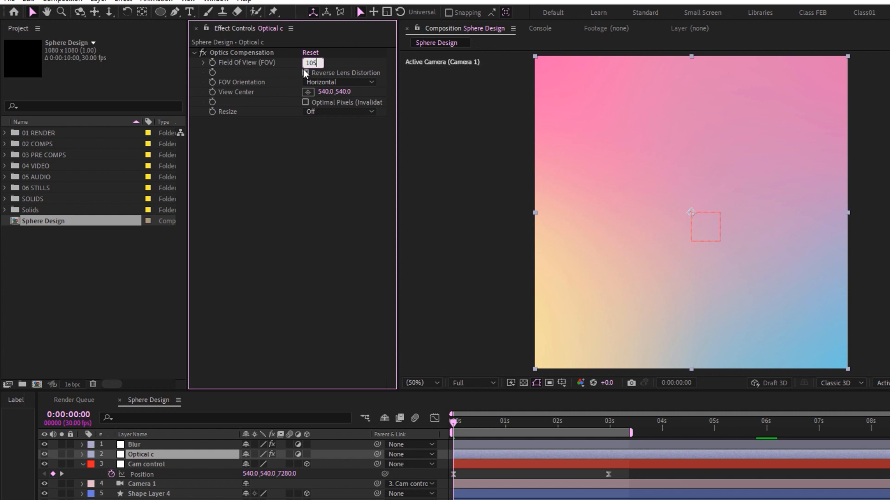
pyautogui.click(306, 73)
pyautogui.click(213, 55)
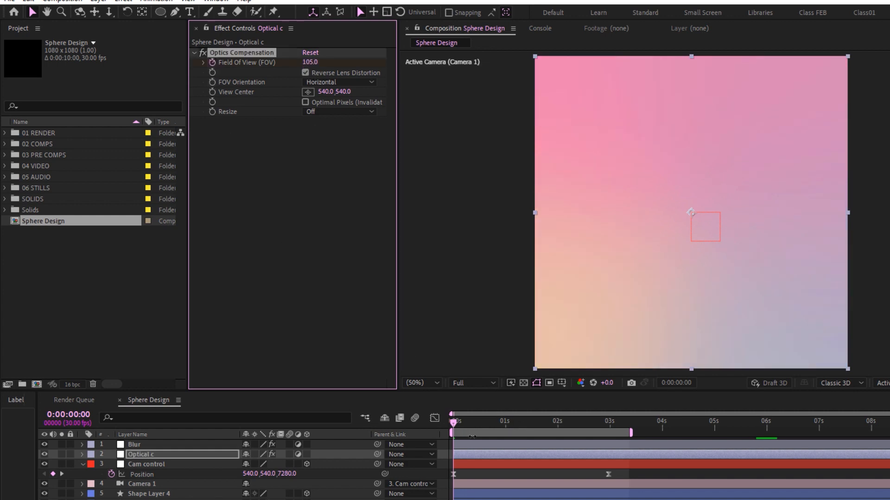
# - Set the Optics Compensation Field Of View to 0 at 0:00:06:00 so the distortion clears
pyautogui.click(765, 422)
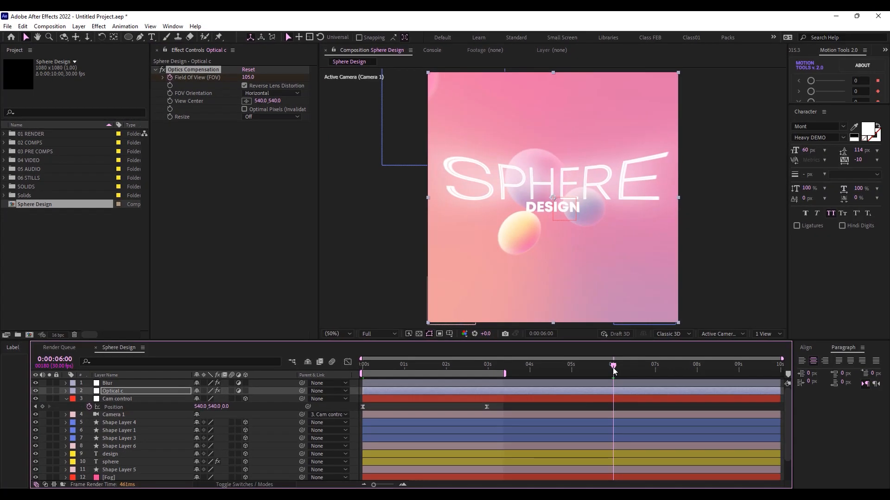
pyautogui.click(249, 77)
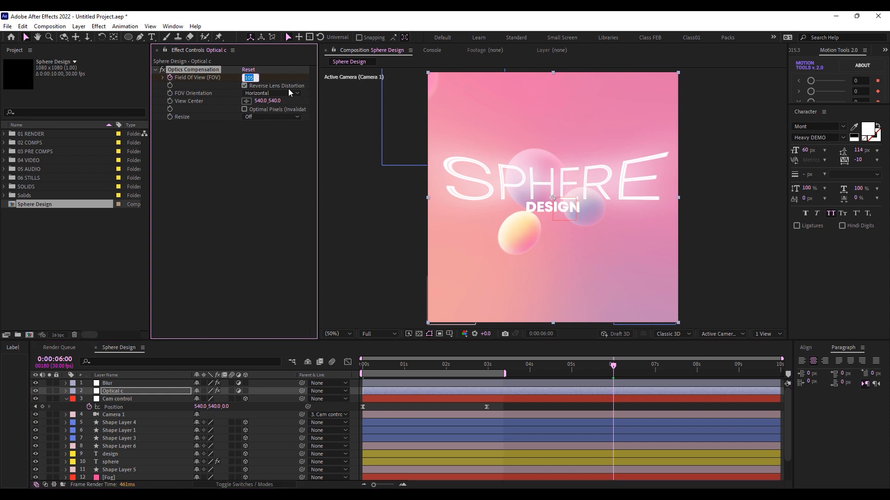
pyautogui.press('Return')
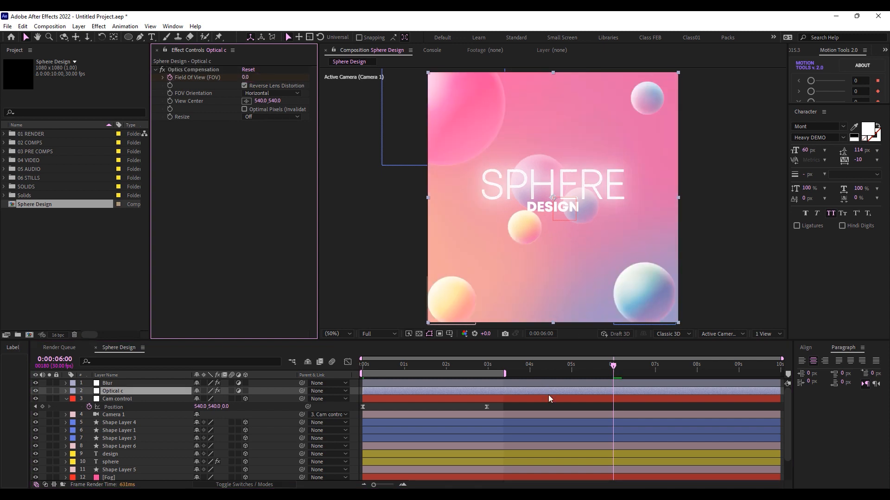
# - Reveal the Optical c keyframes and apply Easy Ease to both Field Of View keyframes
pyautogui.press('u')
pyautogui.moveTo(619, 403); pyautogui.dragTo(358, 409)
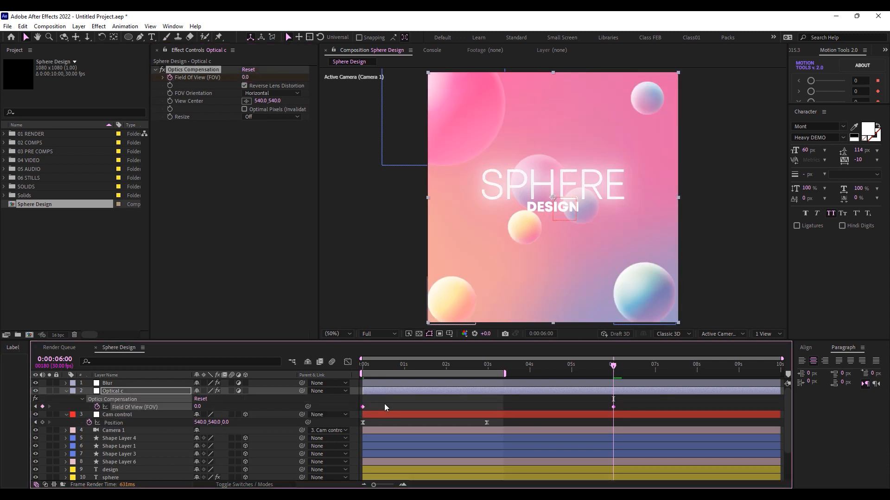
pyautogui.rightClick(364, 410)
pyautogui.moveTo(440, 392)
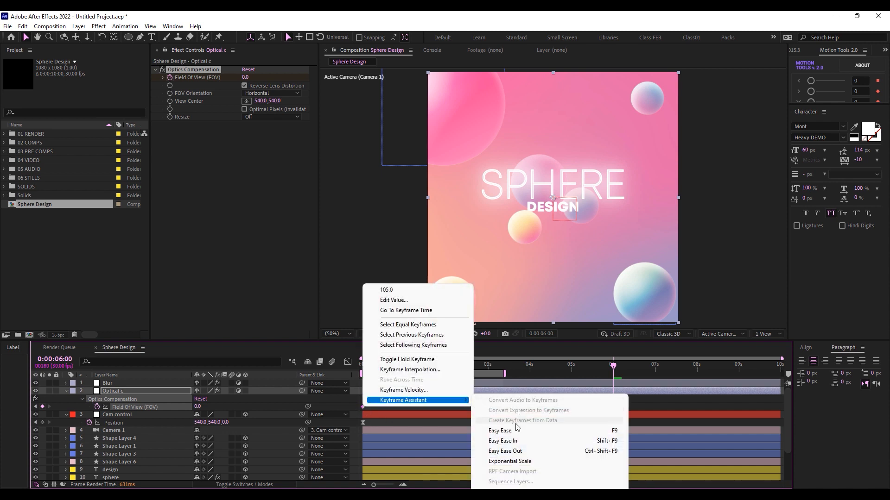
pyautogui.click(529, 434)
pyautogui.click(539, 410)
# - Preview the distorted camera move from the first frame, then scrub to 0:00:01:28 to examine the lens distortion
pyautogui.moveTo(393, 365); pyautogui.dragTo(346, 366)
pyautogui.press('space')
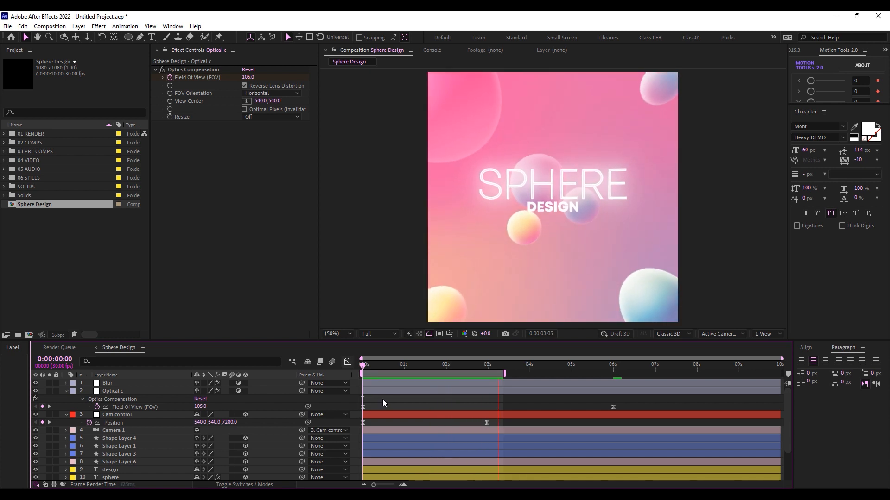
pyautogui.click(445, 365)
pyautogui.moveTo(452, 365)
pyautogui.mouseDown()
pyautogui.moveTo(472, 364)
pyautogui.moveTo(443, 364)
pyautogui.mouseUp()
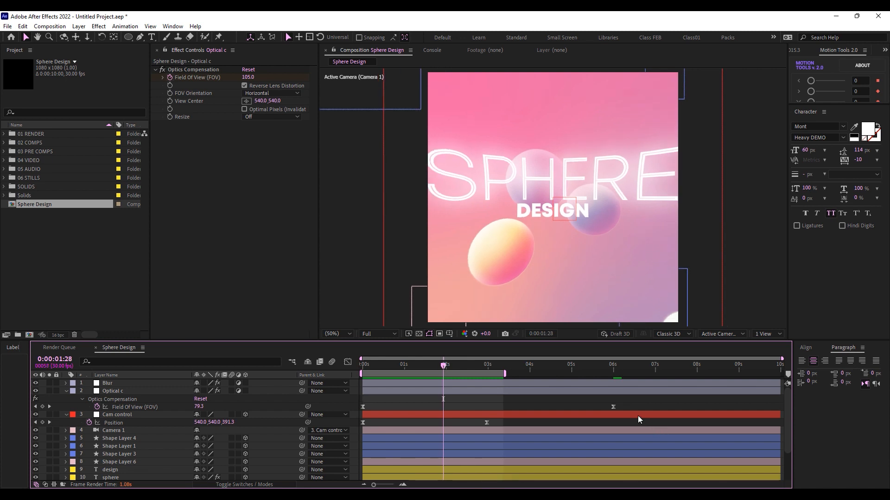
# - Move the last Field Of View keyframe earlier to about 3.5 seconds, then scrub back to 0:00:00:00
pyautogui.moveTo(613, 407); pyautogui.dragTo(509, 406)
pyautogui.click(439, 365)
pyautogui.moveTo(397, 366); pyautogui.dragTo(355, 365)
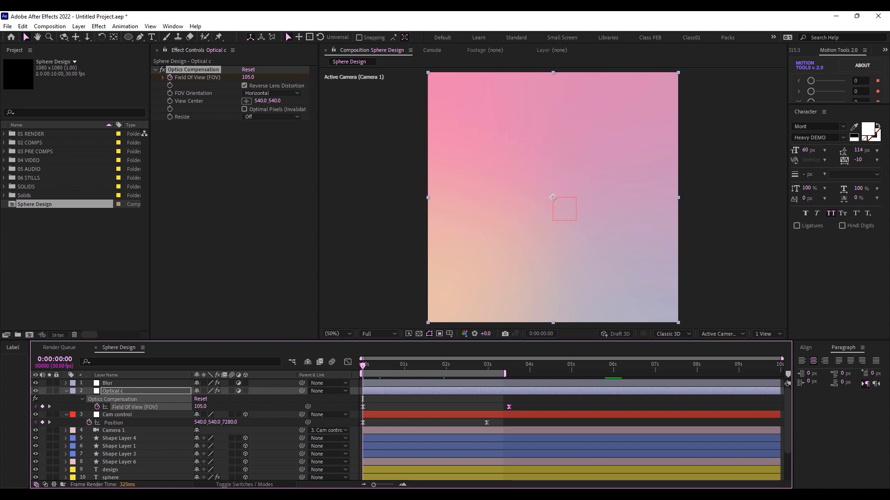
# - Create an adjustment layer named CC and move it above Blur at the top of the layer stack
pyautogui.rightClick(61, 408)
pyautogui.moveTo(106, 286)
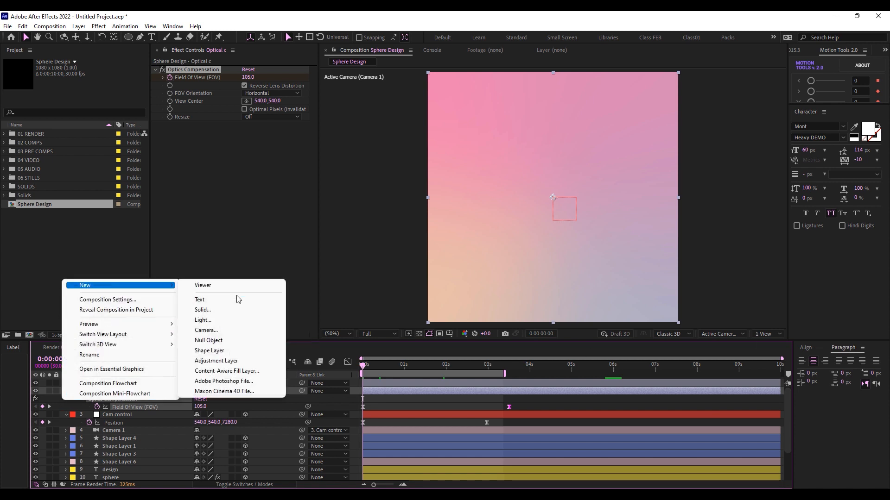
pyautogui.click(217, 361)
pyautogui.press('Return')
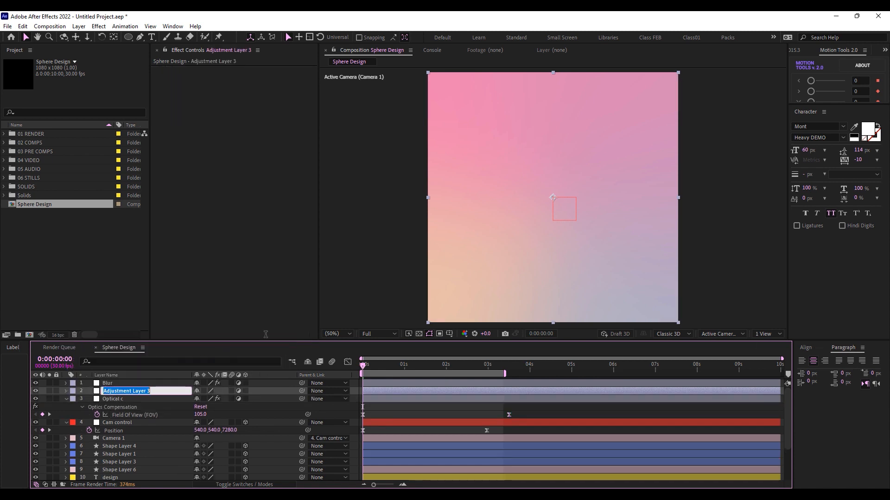
pyautogui.write('CC')
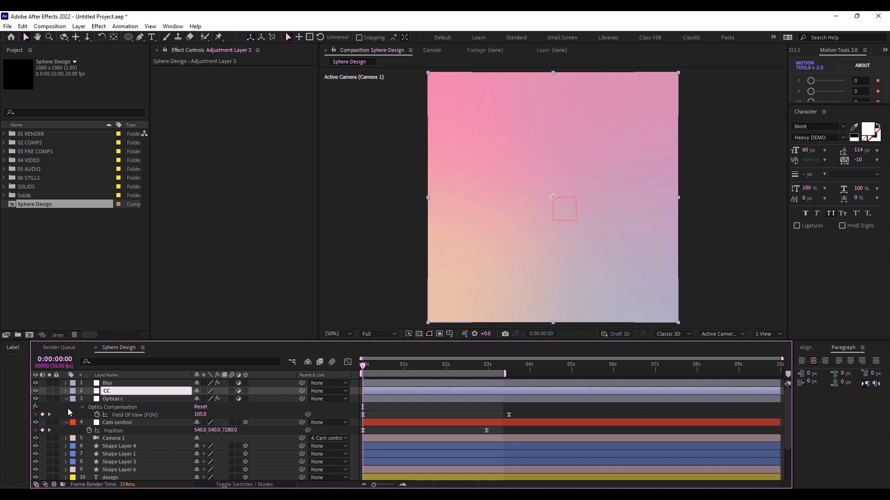
pyautogui.press('Return')
pyautogui.moveTo(120, 391); pyautogui.dragTo(121, 383)
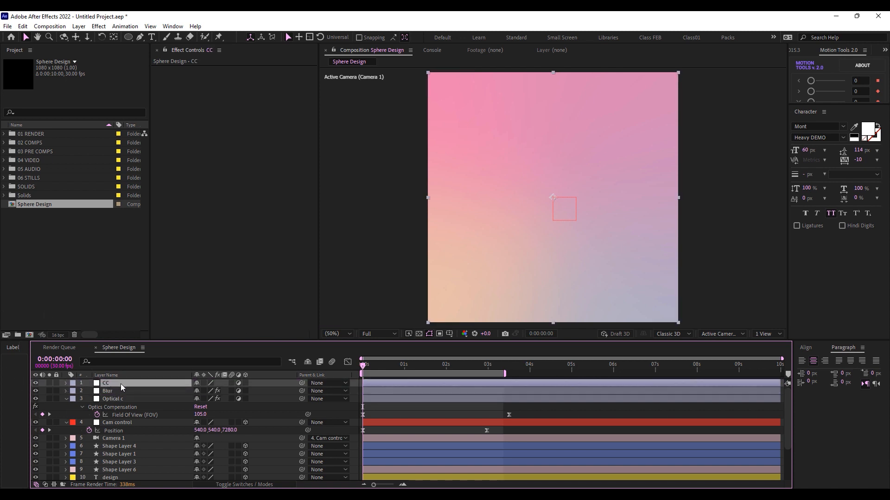
# - Apply Curves to the CC layer and, at 0:00:03:03, shape the RGB curve into a gentle S for more contrast
pyautogui.hotkey('ctrl', 'space')
pyautogui.write('cur')
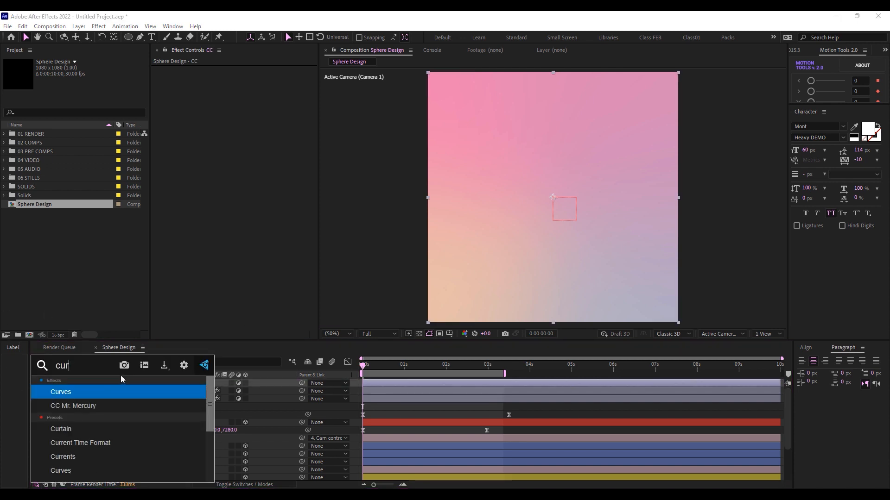
pyautogui.click(91, 393)
pyautogui.click(492, 365)
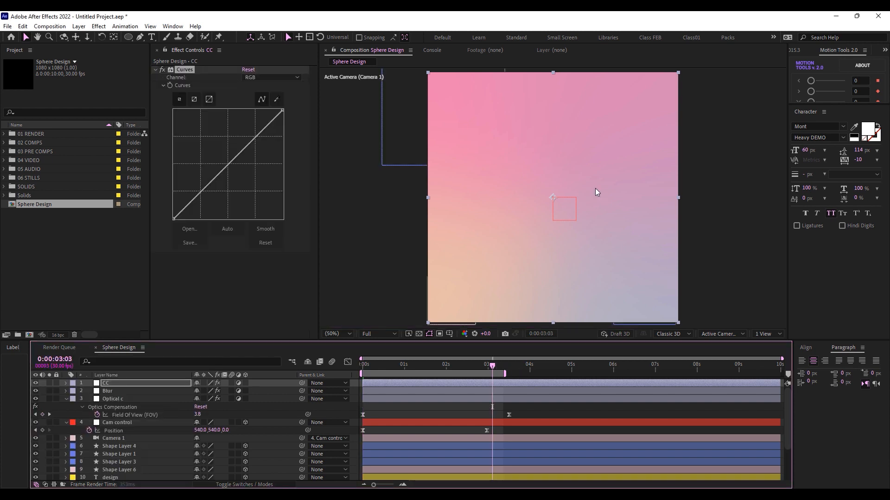
pyautogui.moveTo(200, 193); pyautogui.dragTo(202, 196)
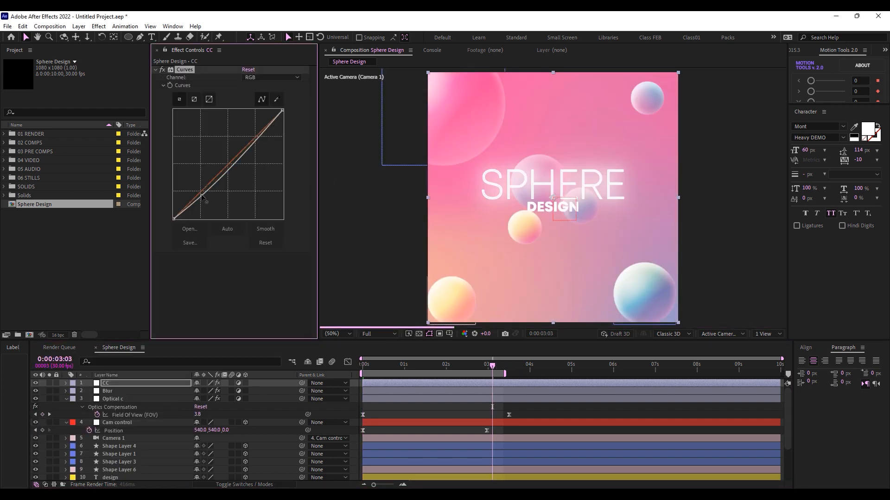
pyautogui.moveTo(255, 141); pyautogui.dragTo(268, 125)
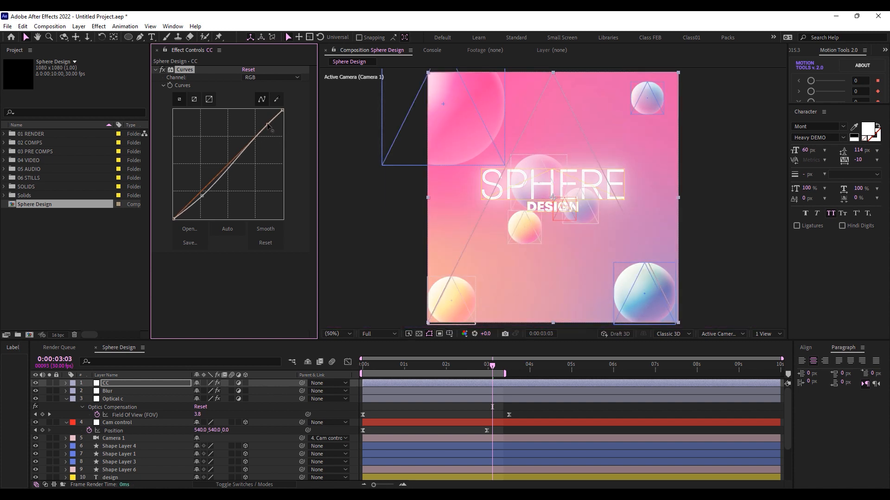
pyautogui.moveTo(202, 196); pyautogui.dragTo(203, 197)
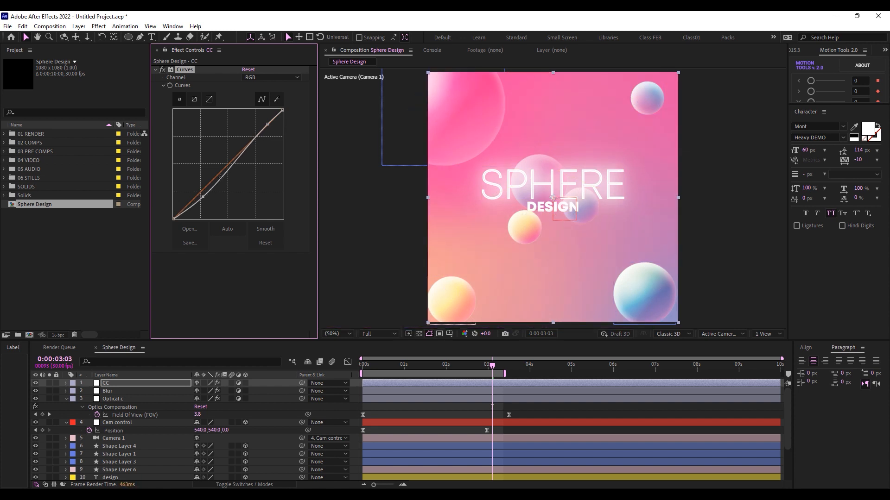
# - Slightly raise the midtones of the Blue and Red curves, then compare the image with and without the CC layer
pyautogui.click(272, 78)
pyautogui.click(252, 119)
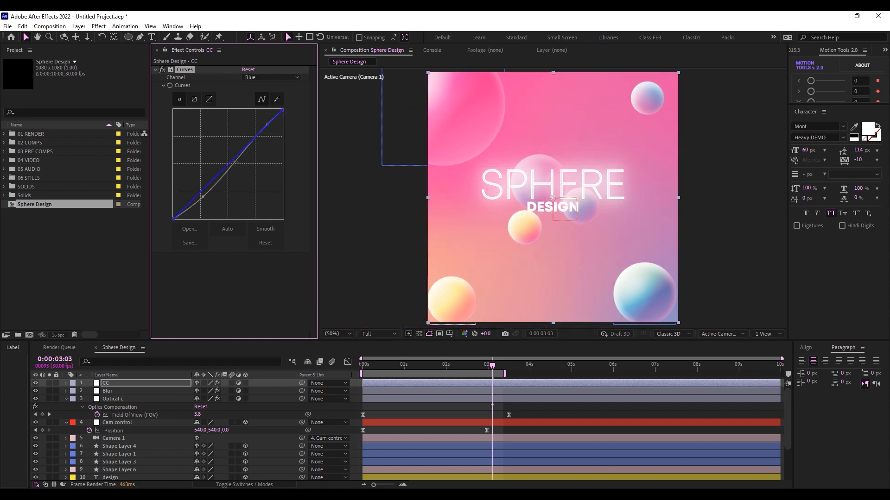
pyautogui.moveTo(231, 160); pyautogui.dragTo(231, 158)
pyautogui.click(274, 78)
pyautogui.click(269, 96)
pyautogui.moveTo(230, 171); pyautogui.dragTo(225, 164)
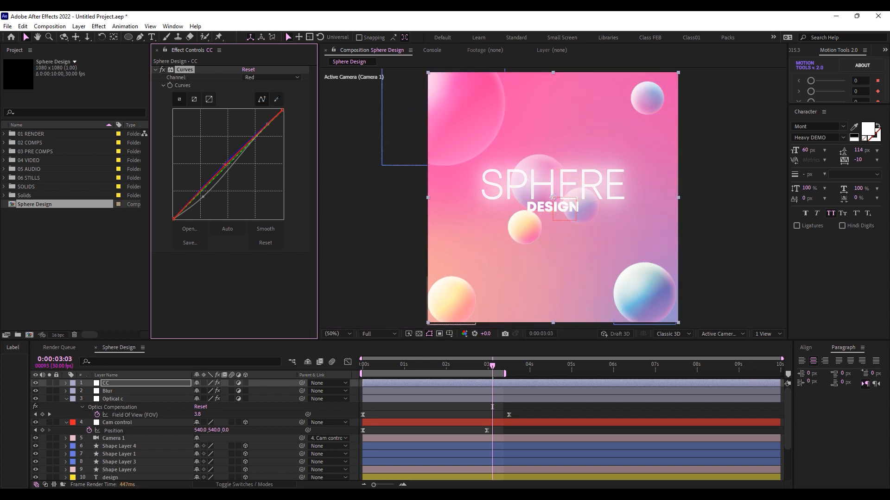
pyautogui.click(35, 383)
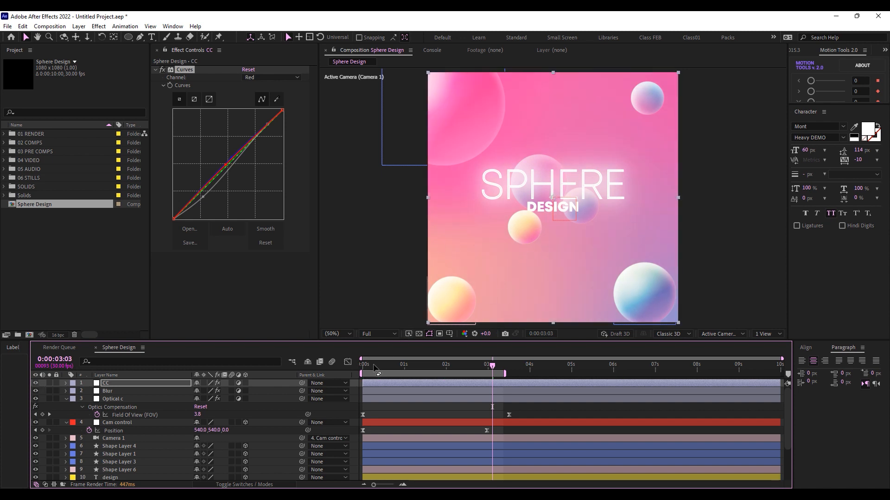
# - Create another adjustment layer above CC and rename it Noise
pyautogui.rightClick(75, 409)
pyautogui.moveTo(181, 294)
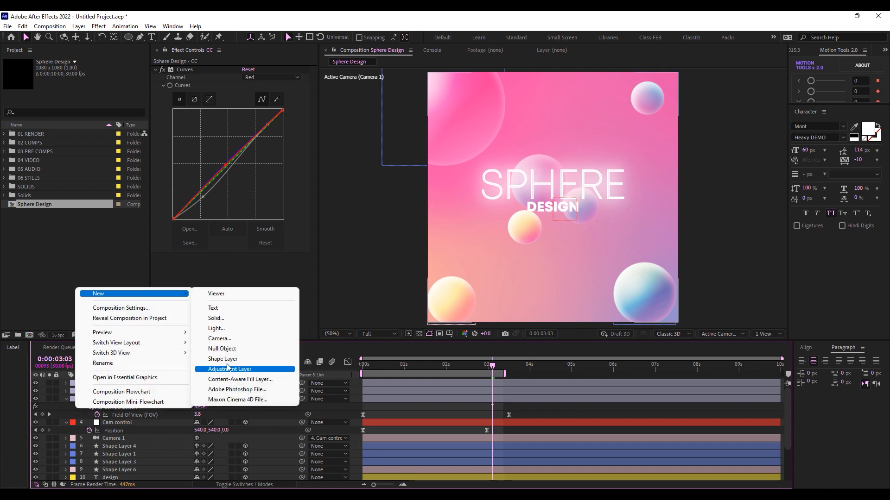
pyautogui.click(230, 370)
pyautogui.press('Return')
pyautogui.write('Noise')
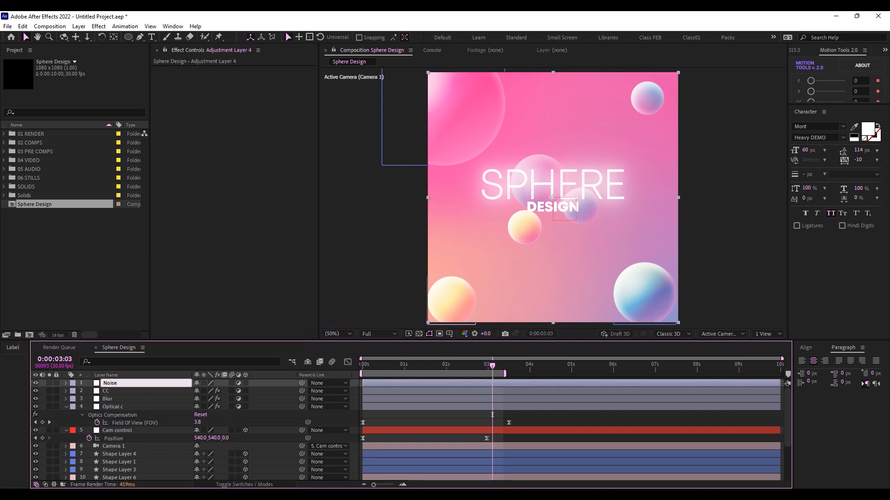
pyautogui.press('Return')
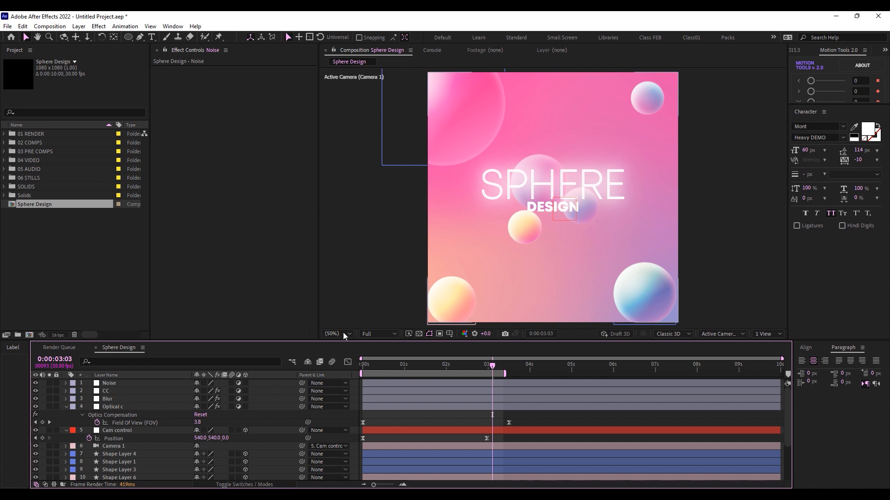
# - Apply the Noise effect to the Noise layer with an amount of 3%, then return to 0:00:00:00
pyautogui.click(124, 385)
pyautogui.hotkey('ctrl', 'space')
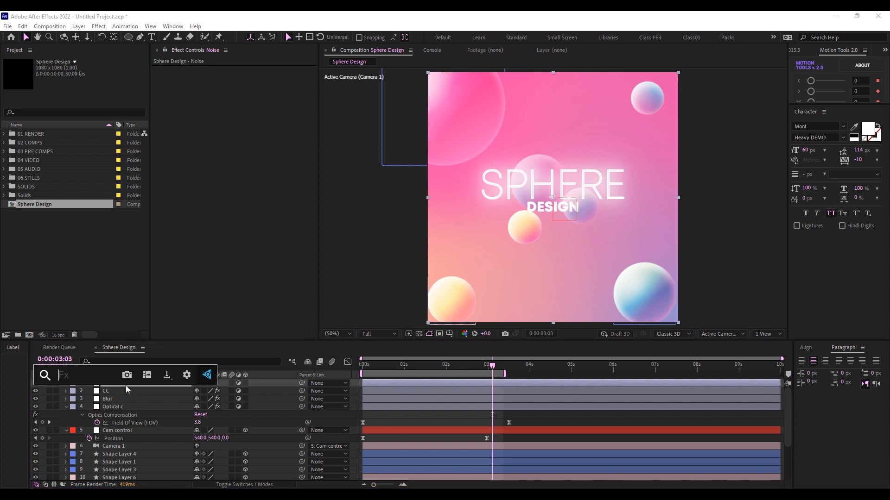
pyautogui.write('noise')
pyautogui.press('Return')
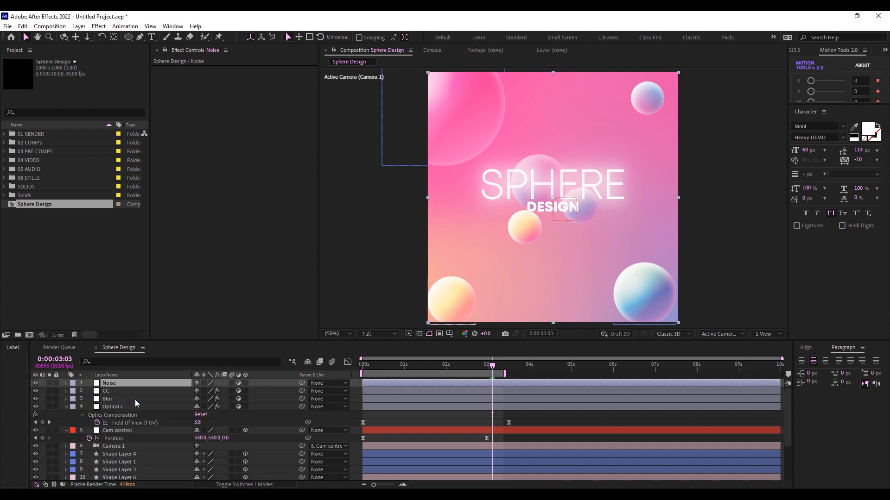
pyautogui.click(245, 85)
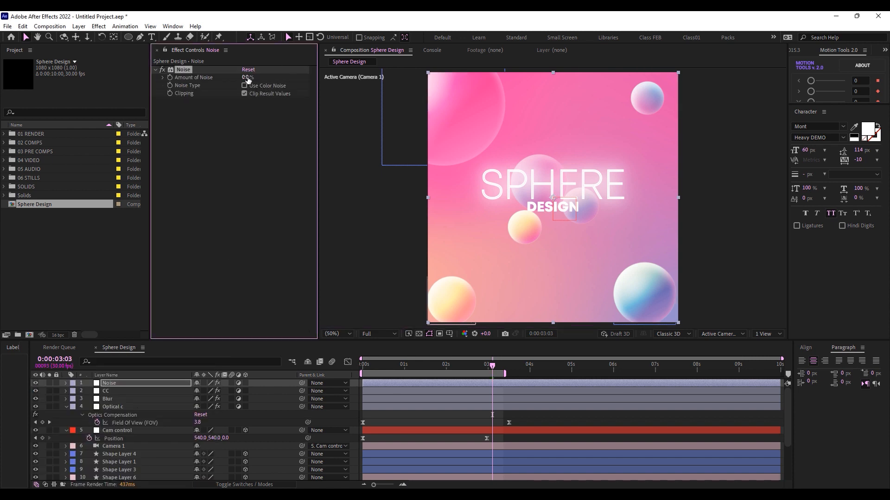
pyautogui.write('3')
pyautogui.press('Return')
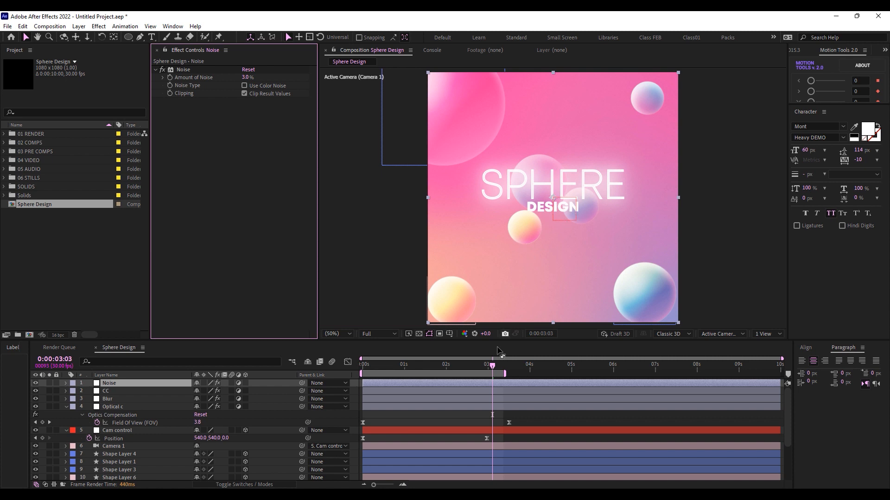
pyautogui.moveTo(488, 368); pyautogui.dragTo(352, 374)
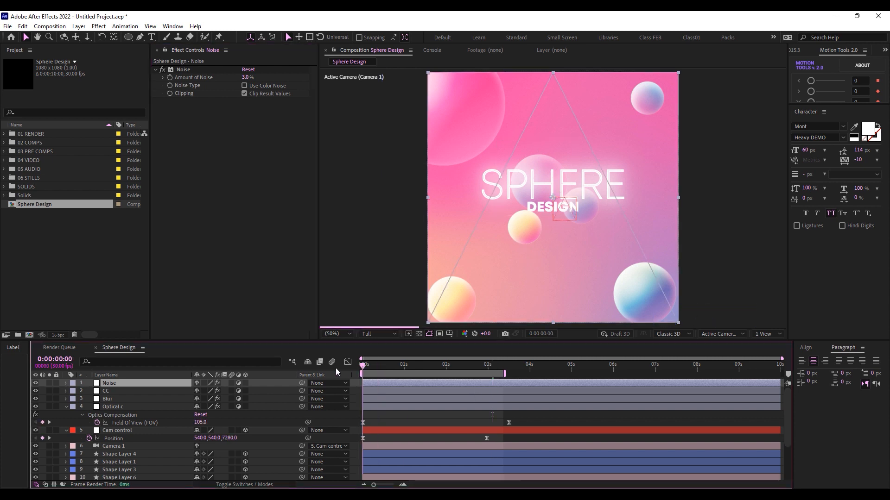
# - Deselect all layers and preview the camera animation from the start of the composition
pyautogui.click(74, 420)
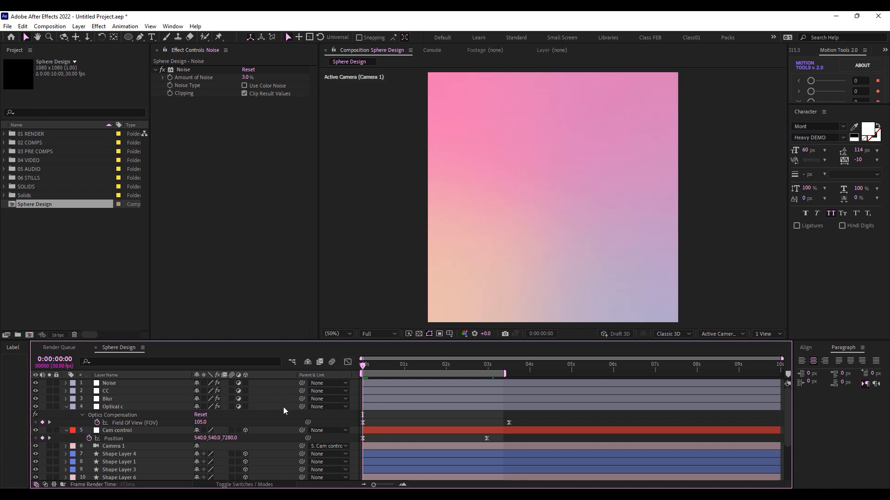
pyautogui.press('space')
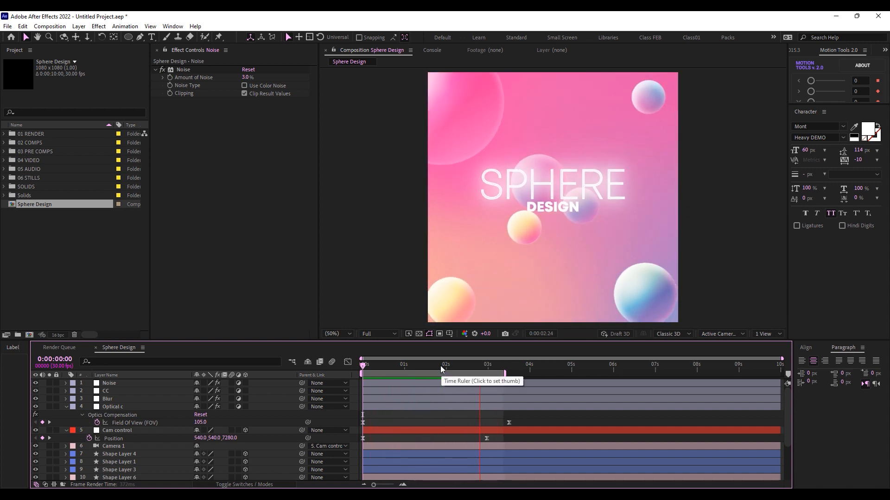
pyautogui.press('space')
# - Apply the Random Fade Up text preset to the sphere layer at 0:00:00:00
pyautogui.scroll(-3, 115, 435)
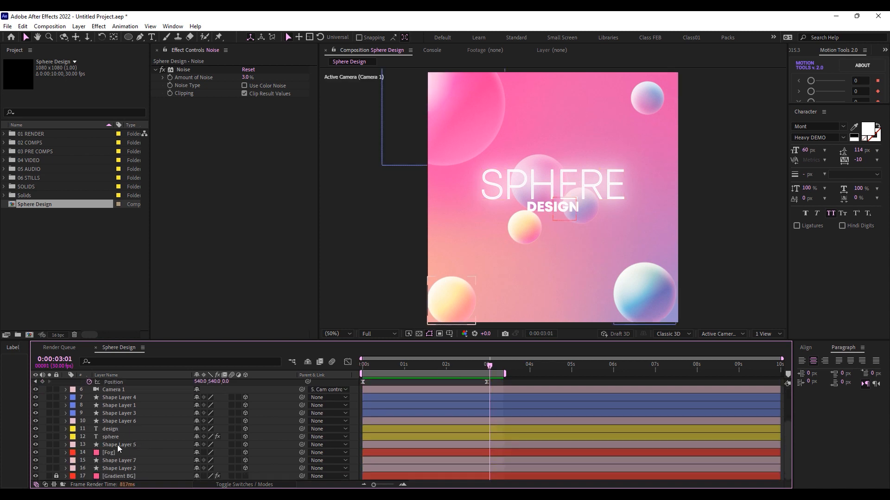
pyautogui.click(110, 437)
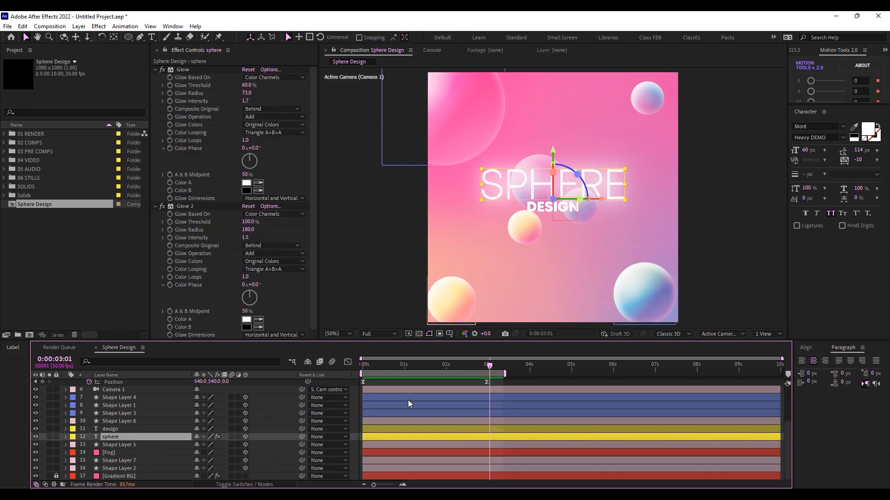
pyautogui.moveTo(379, 369); pyautogui.dragTo(343, 373)
pyautogui.hotkey('ctrl', 'space')
pyautogui.write('rando')
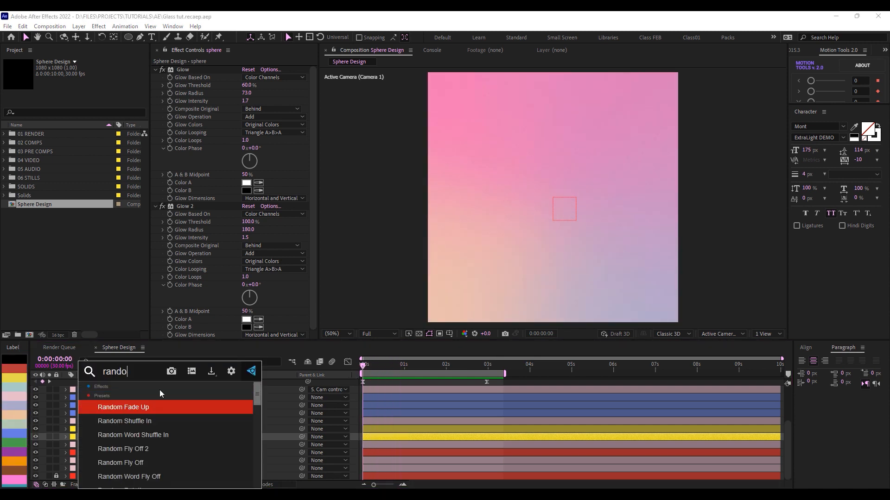
pyautogui.press('Return')
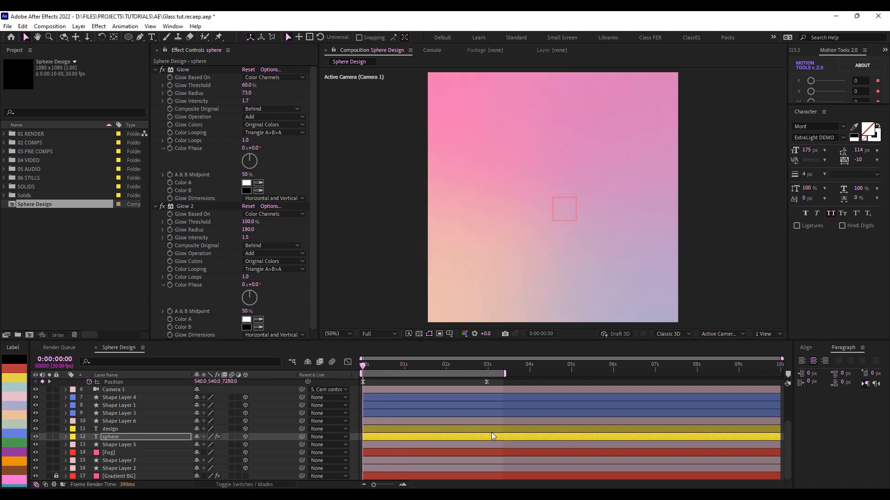
# - Solo the sphere layer, delay its Range Selector Start keyframes to begin at about 1.2 seconds and scrub through the reveal
pyautogui.click(50, 437)
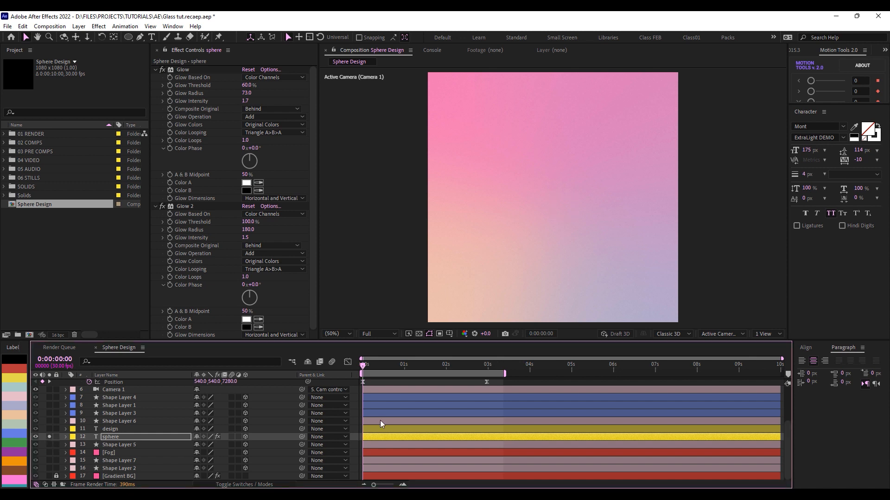
pyautogui.moveTo(377, 364); pyautogui.dragTo(438, 366)
pyautogui.press('u')
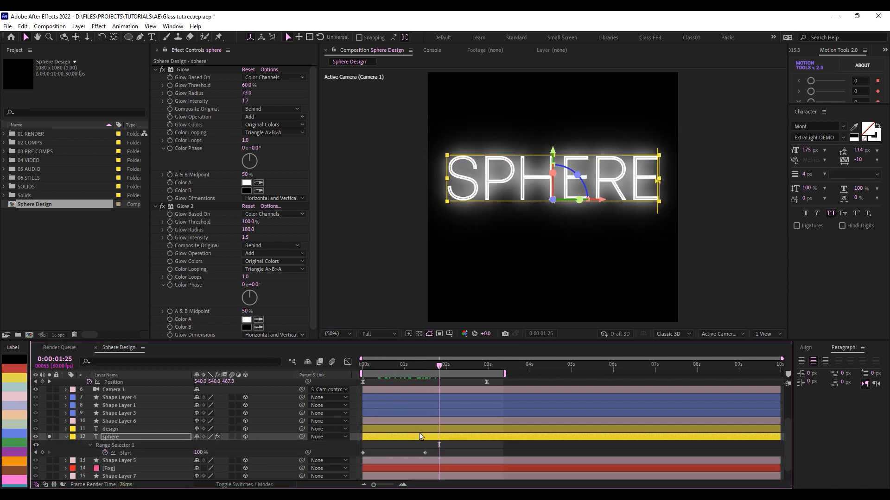
pyautogui.moveTo(441, 450); pyautogui.dragTo(413, 451)
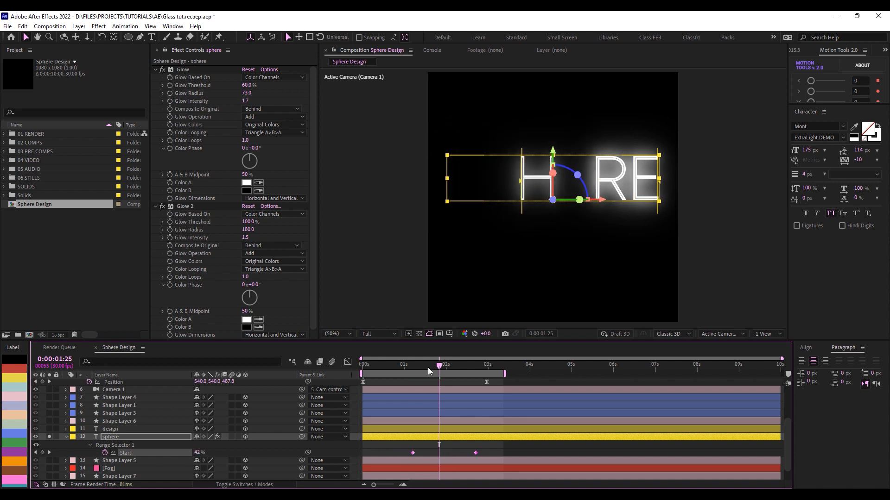
pyautogui.moveTo(419, 369); pyautogui.dragTo(465, 377)
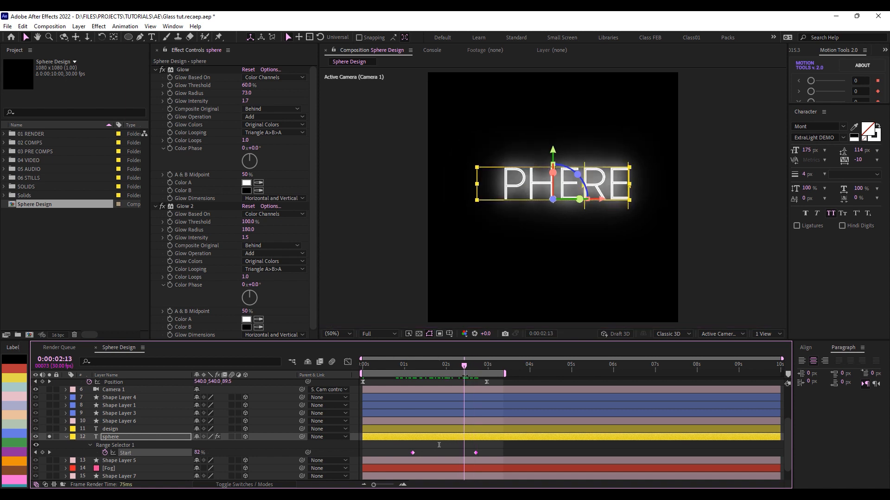
# - Copy Animator 1 from the sphere layer, solo the design layer and paste the animator onto it at 0:00:02:13
pyautogui.click(66, 437)
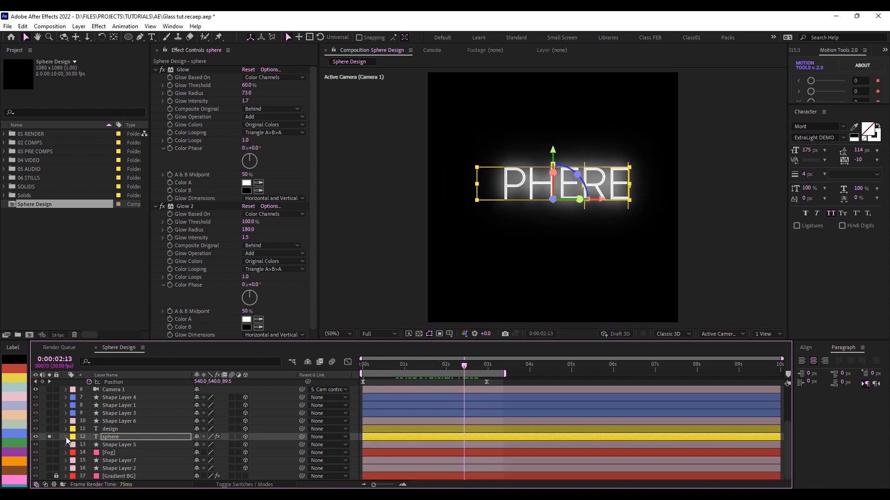
pyautogui.click(66, 438)
pyautogui.scroll(-2, 68, 456)
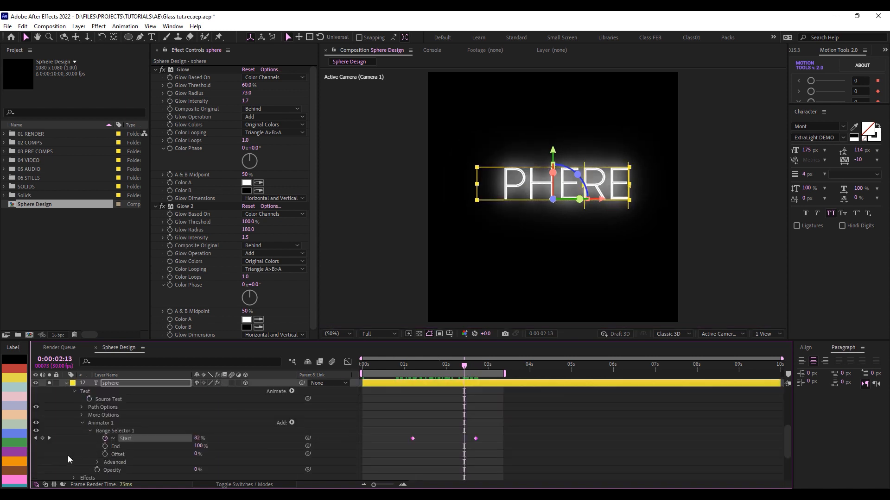
pyautogui.click(100, 423)
pyautogui.click(65, 383)
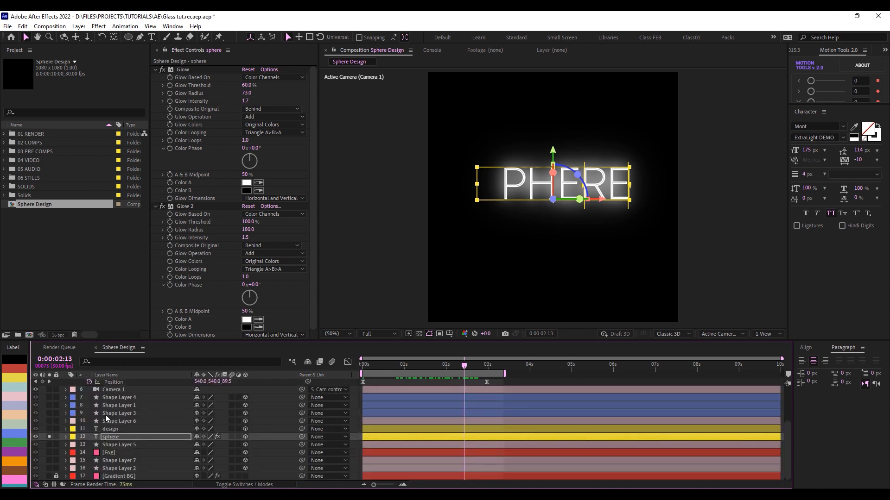
pyautogui.click(52, 428)
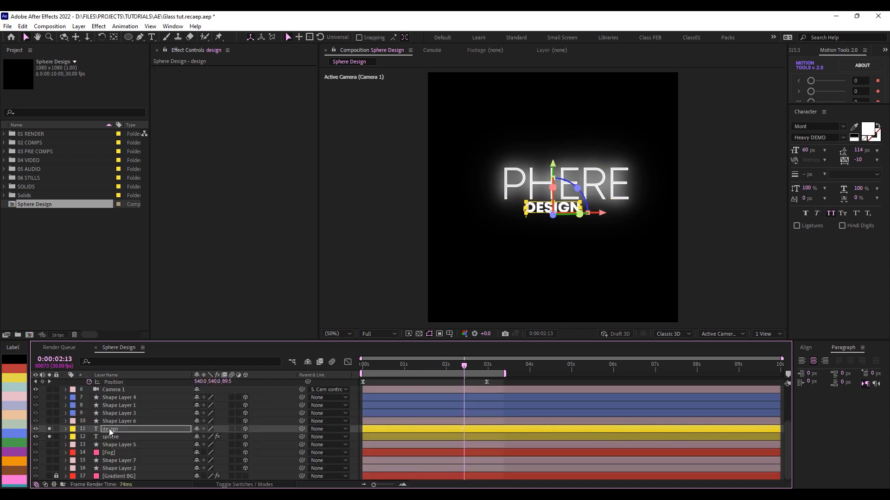
pyautogui.press('u')
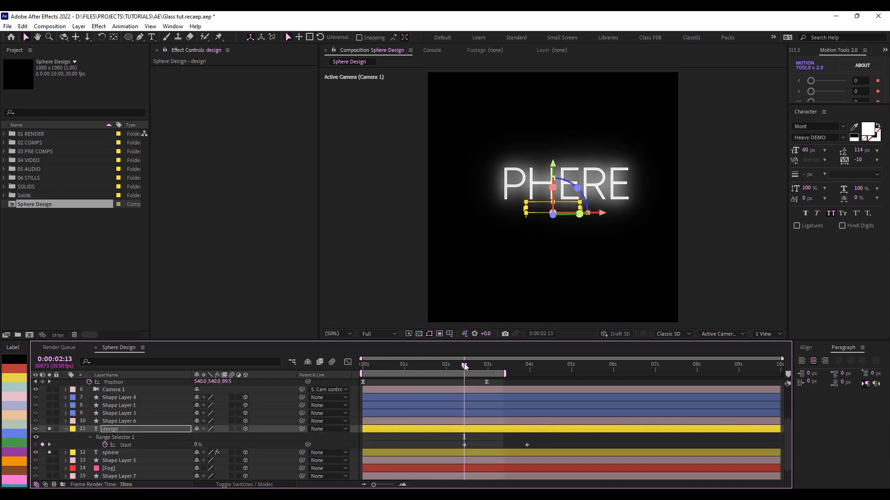
# - Shift the Start keyframes earlier so sphere begins at about 0.9 seconds and design at about 1.6 seconds
pyautogui.moveTo(464, 366); pyautogui.dragTo(488, 371)
pyautogui.click(452, 452)
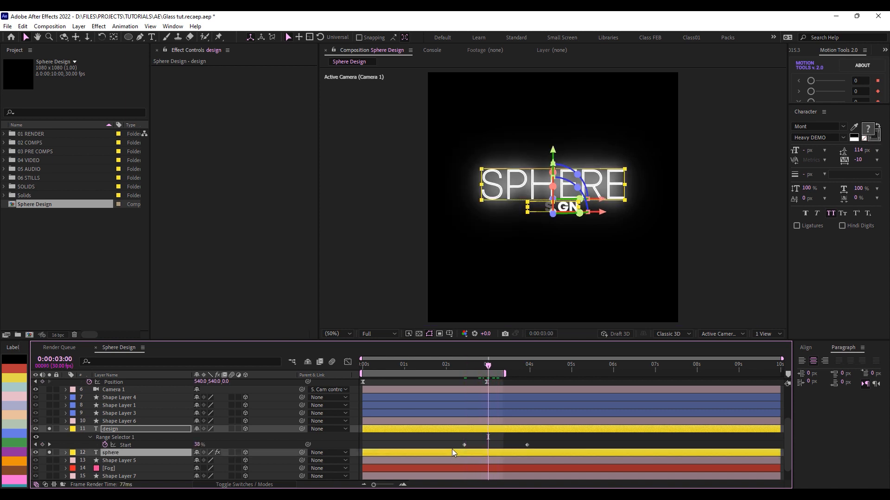
pyautogui.press('u')
pyautogui.scroll(-2, 460, 447)
pyautogui.moveTo(546, 414); pyautogui.dragTo(465, 422)
pyautogui.moveTo(465, 421); pyautogui.dragTo(441, 421)
pyautogui.moveTo(487, 441); pyautogui.dragTo(399, 446)
pyautogui.moveTo(514, 416); pyautogui.dragTo(433, 425)
pyautogui.moveTo(439, 422); pyautogui.dragTo(428, 421)
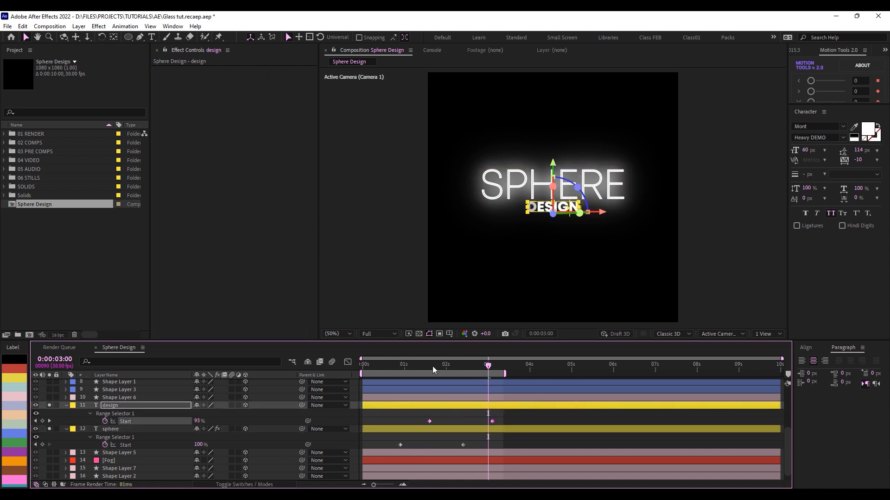
# - Set the Random Seed of the design layer's Range Selector 1 to 5 and preview the soloed text
pyautogui.press('Home')
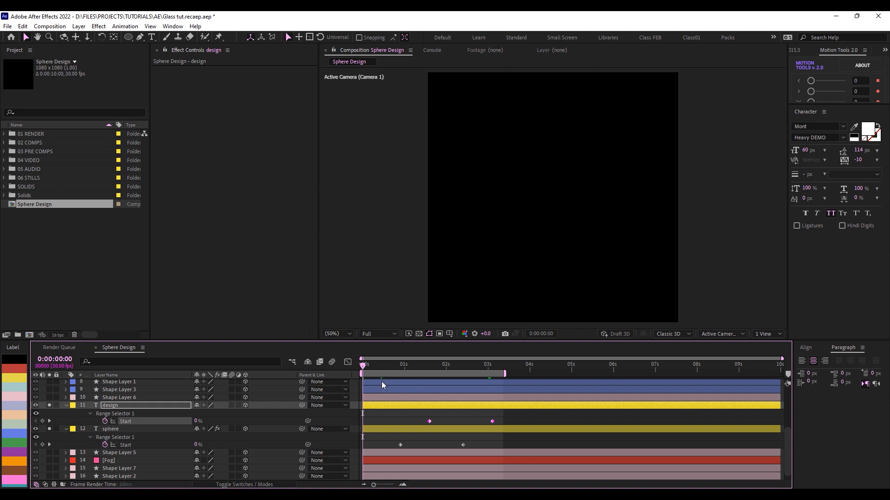
pyautogui.moveTo(452, 365); pyautogui.dragTo(464, 366)
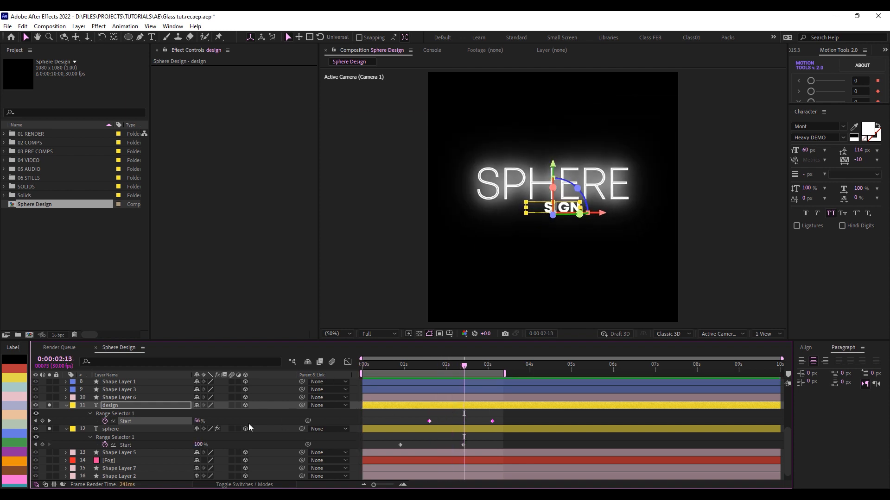
pyautogui.click(65, 406)
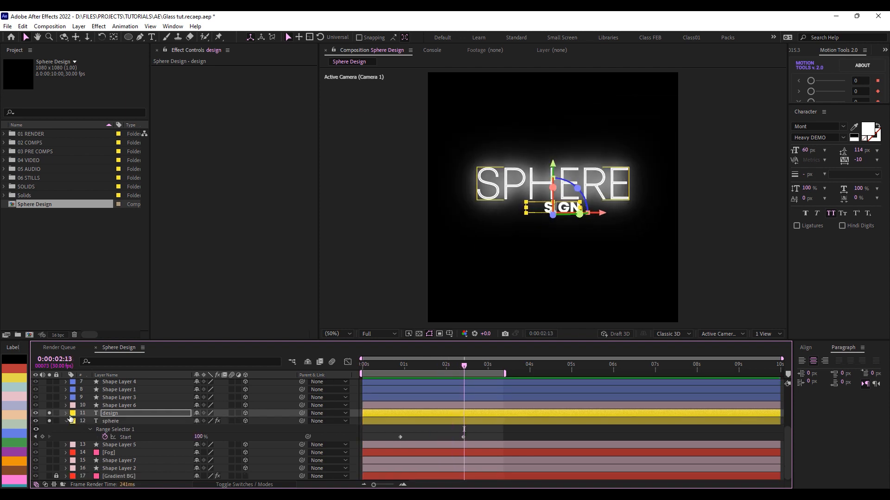
pyautogui.click(65, 414)
pyautogui.scroll(-2, 99, 457)
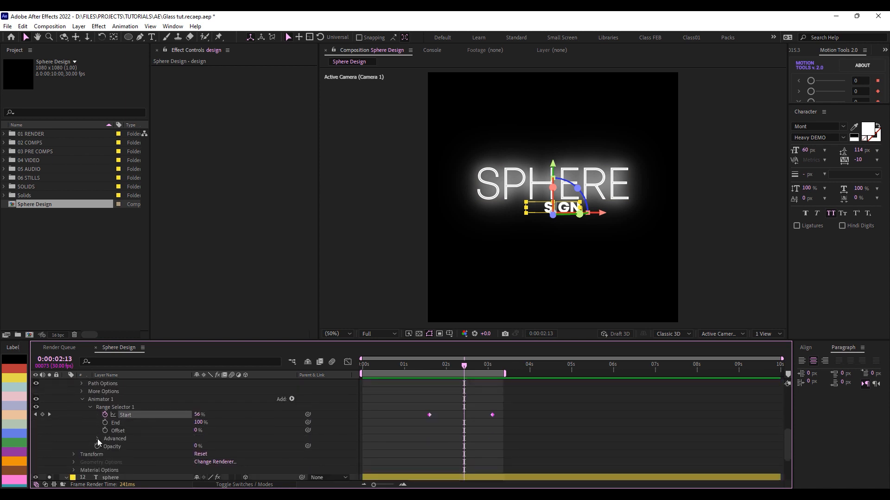
pyautogui.click(97, 438)
pyautogui.moveTo(196, 430); pyautogui.dragTo(198, 430)
pyautogui.click(219, 428)
pyautogui.press('space')
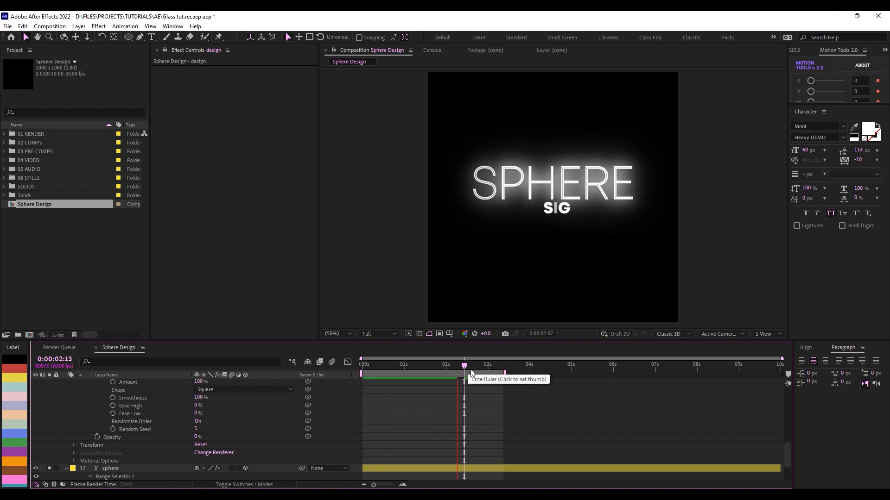
# - Set the Random Seed of the sphere layer's Range Selector 1 to 23 and preview the text reveal from the start
pyautogui.click(456, 367)
pyautogui.scroll(-3, 109, 433)
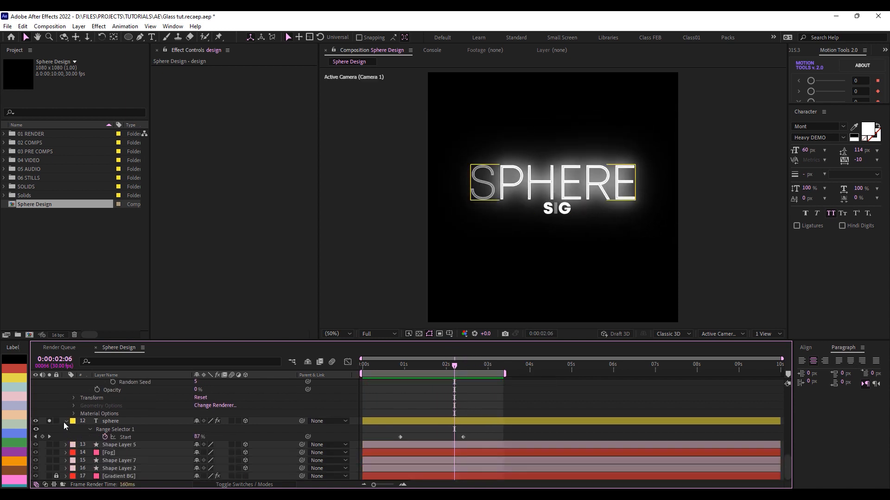
pyautogui.click(66, 421)
pyautogui.click(66, 437)
pyautogui.scroll(-4, 109, 438)
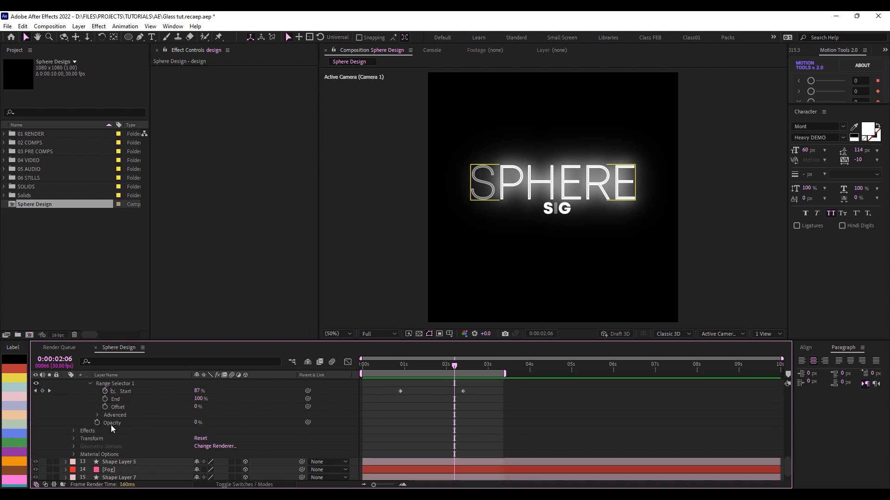
pyautogui.click(97, 415)
pyautogui.scroll(-1, 110, 448)
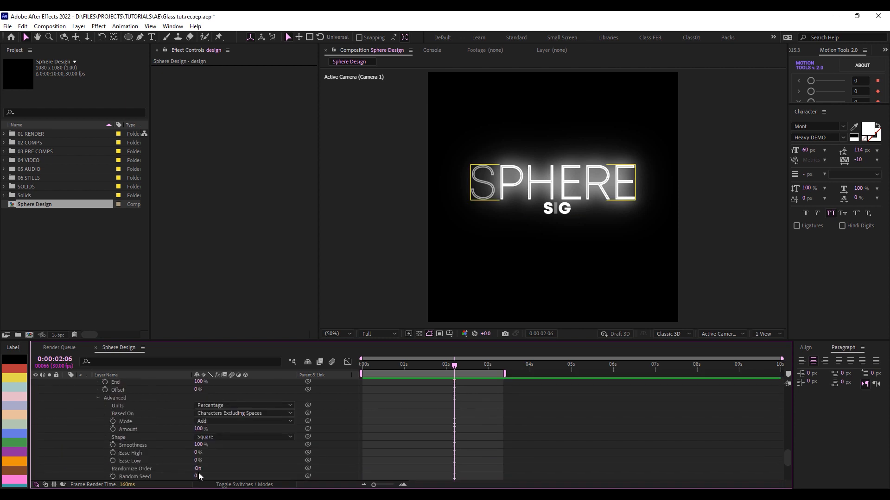
pyautogui.moveTo(197, 477); pyautogui.dragTo(218, 474)
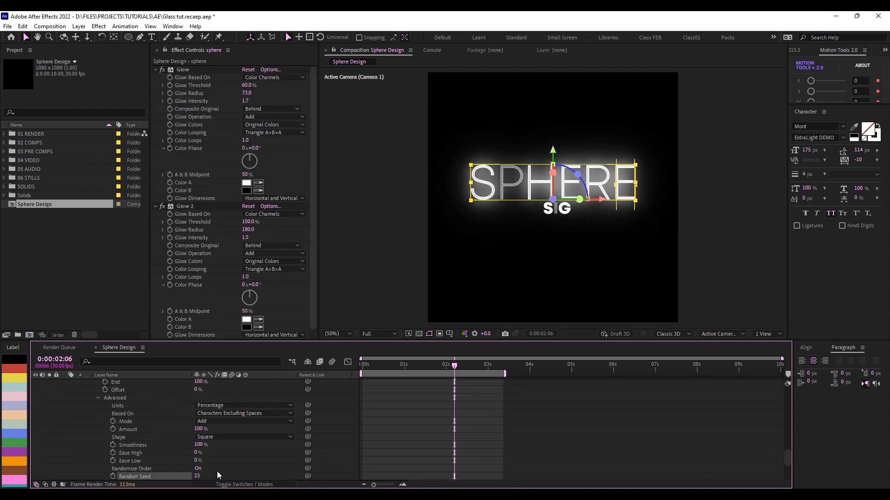
pyautogui.moveTo(437, 366); pyautogui.dragTo(331, 374)
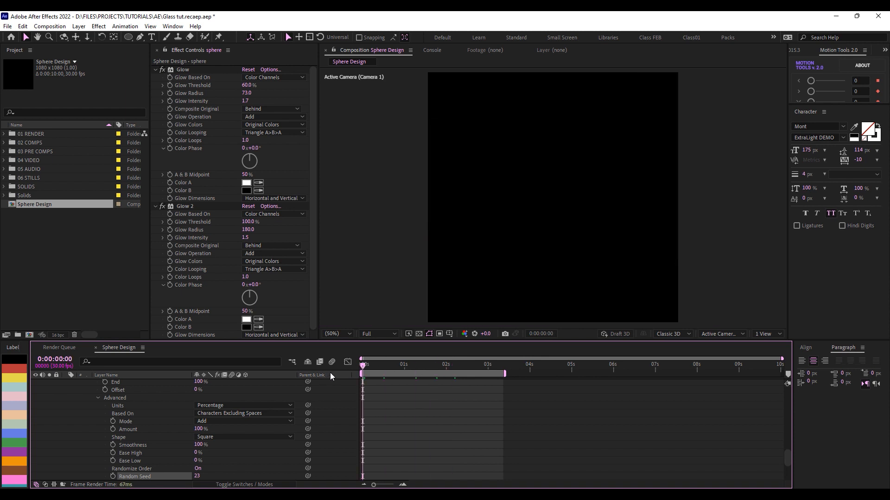
pyautogui.press('space')
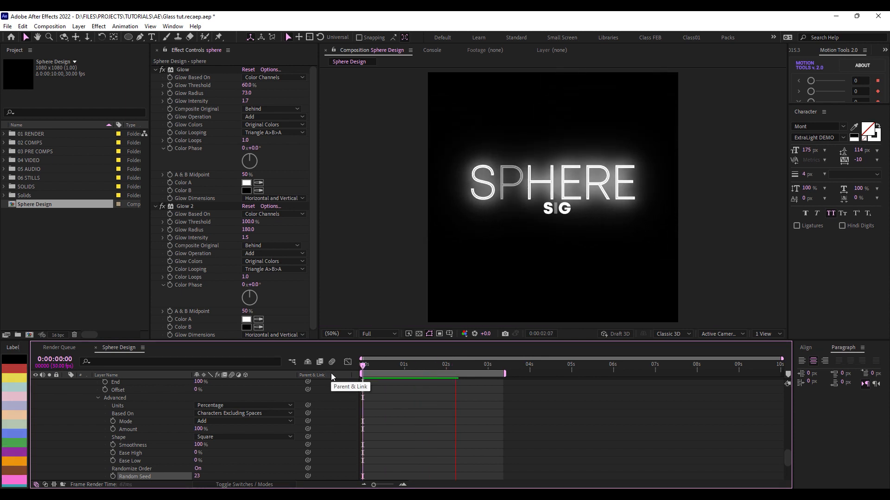
pyautogui.press('space')
# - Move both text layers' end Start keyframes earlier, to about 1.8 seconds for sphere and 2.5 seconds for design
pyautogui.scroll(2, 408, 401)
pyautogui.scroll(-6, 427, 405)
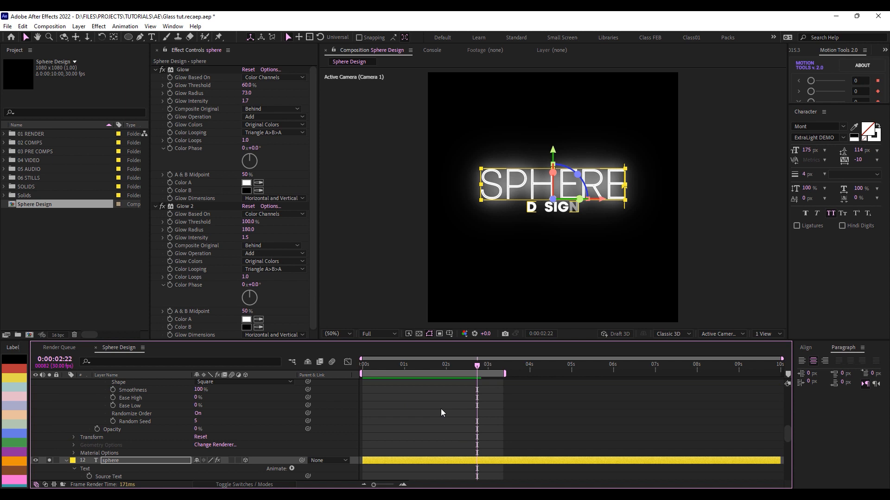
pyautogui.click(448, 383)
pyautogui.scroll(-3, 448, 394)
pyautogui.scroll(-2, 451, 417)
pyautogui.keyDown('shift'); pyautogui.click(449, 461); pyautogui.keyUp('shift')
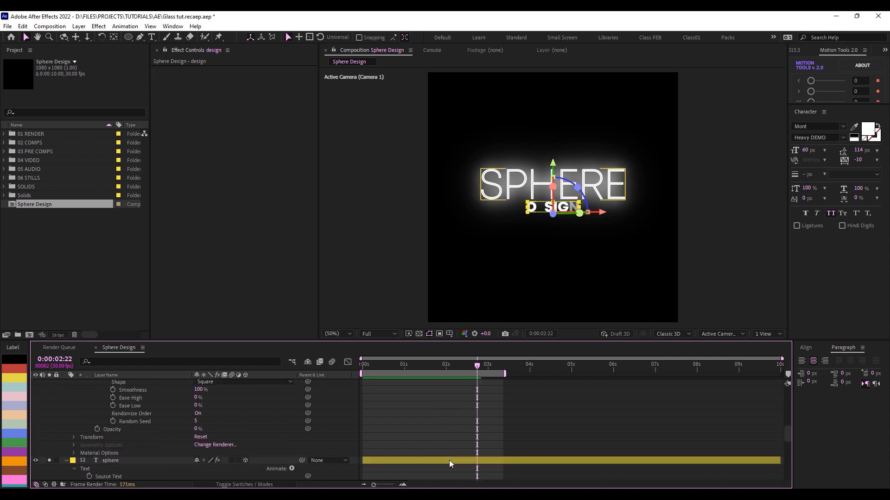
pyautogui.press('u')
pyautogui.moveTo(503, 410); pyautogui.dragTo(439, 439)
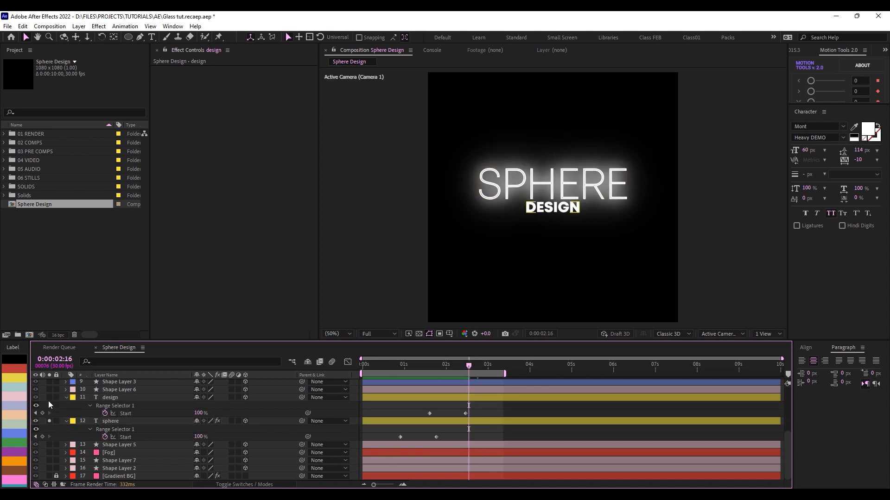
# - Unsolo the design and sphere layers and preview the full composition from the start
pyautogui.click(49, 399)
pyautogui.click(49, 421)
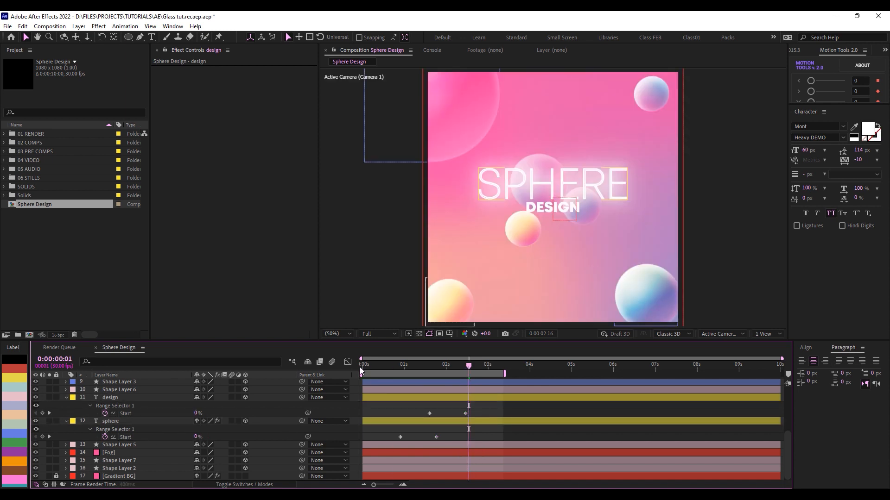
pyautogui.moveTo(362, 371); pyautogui.dragTo(351, 373)
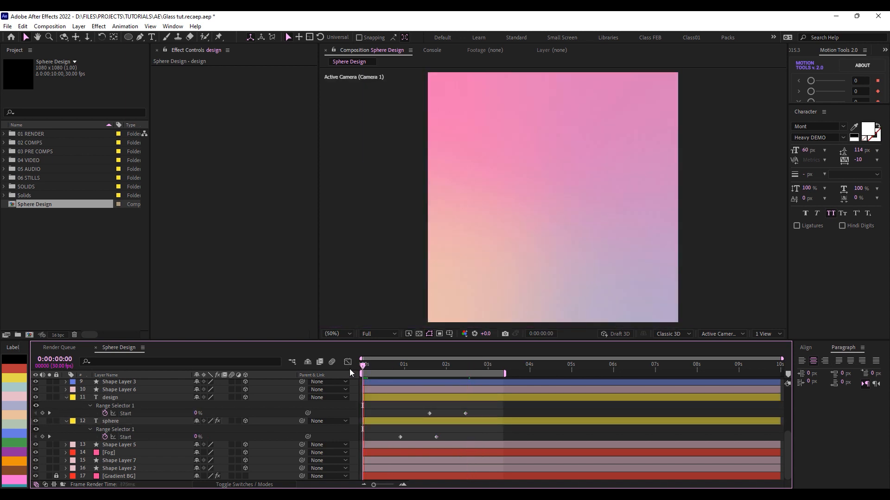
pyautogui.press('space')
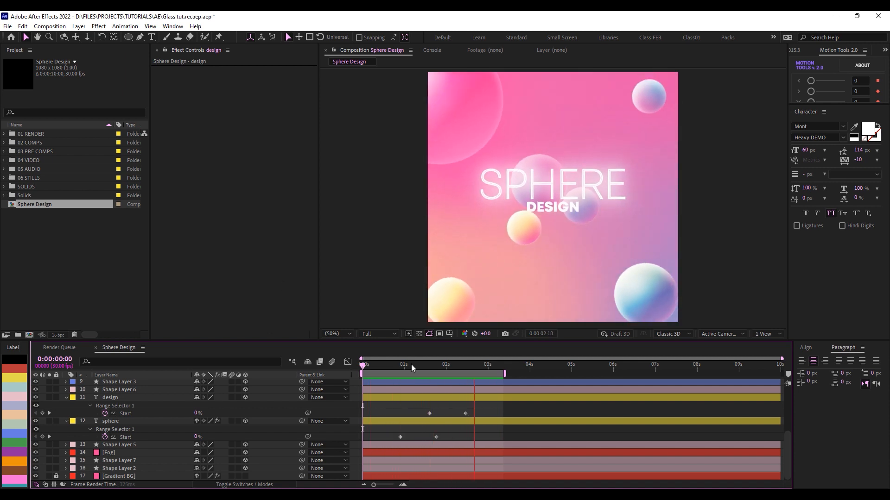
pyautogui.click(429, 366)
# - Hide the Optical c layer and preview the animation from the start without it
pyautogui.scroll(5, 92, 412)
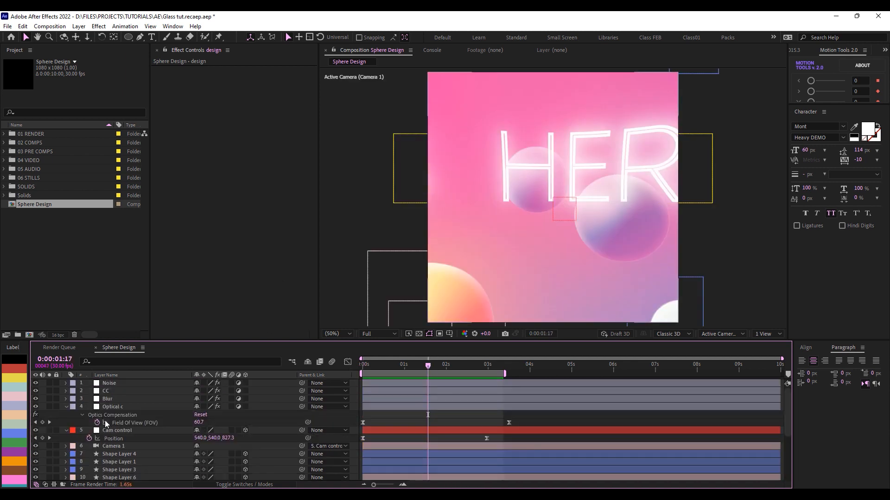
pyautogui.click(35, 407)
pyautogui.moveTo(450, 364); pyautogui.dragTo(328, 366)
pyautogui.press('space')
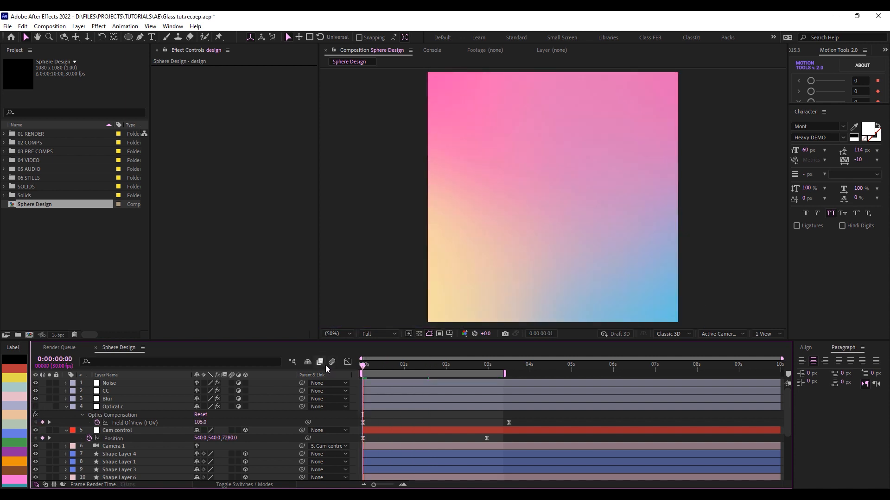